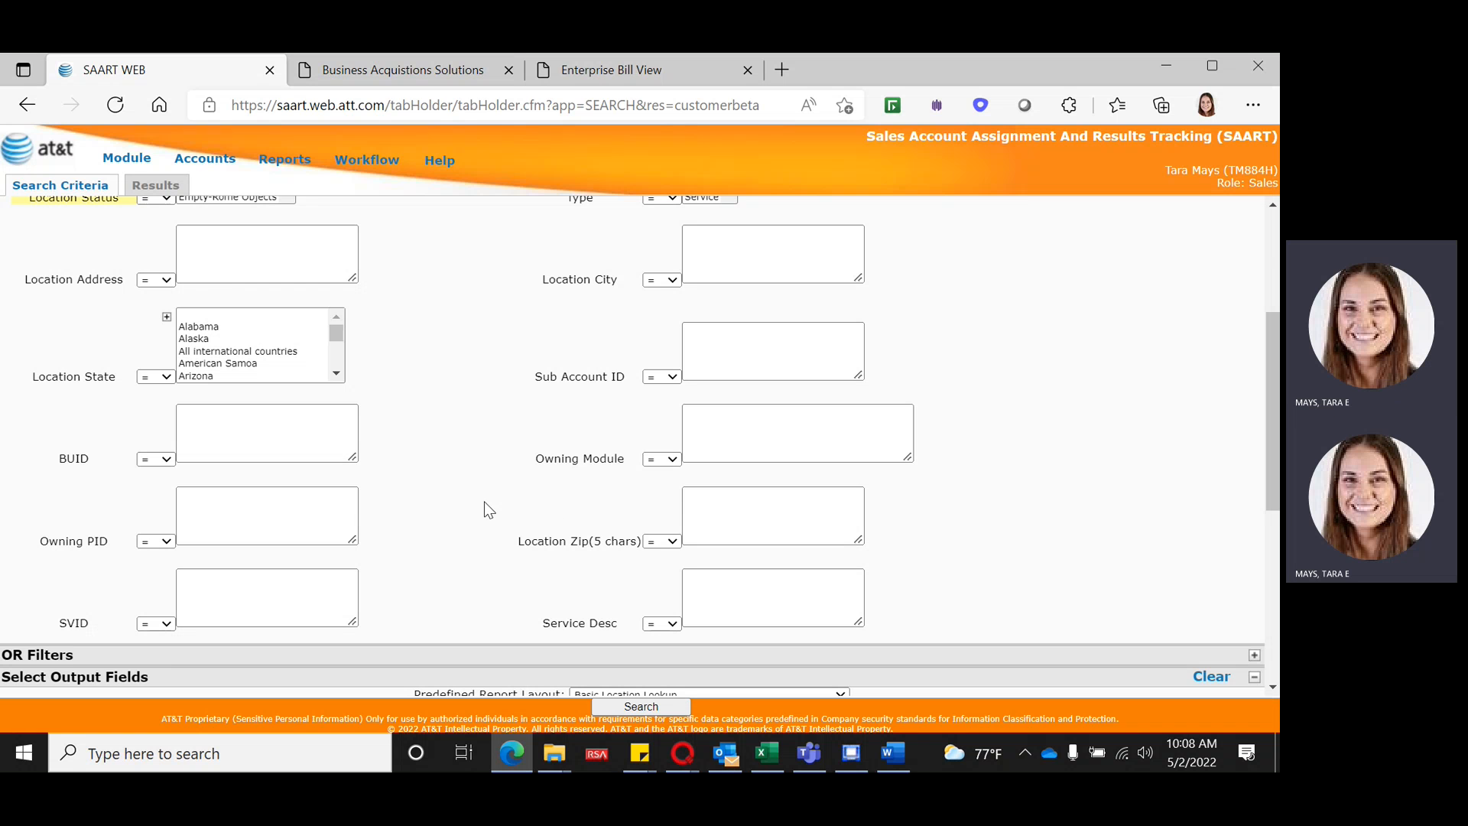
# Step: Upload the saved 'SAART DSL account query (2)' file into the search criteria
pyautogui.scroll(2, 638, 586)
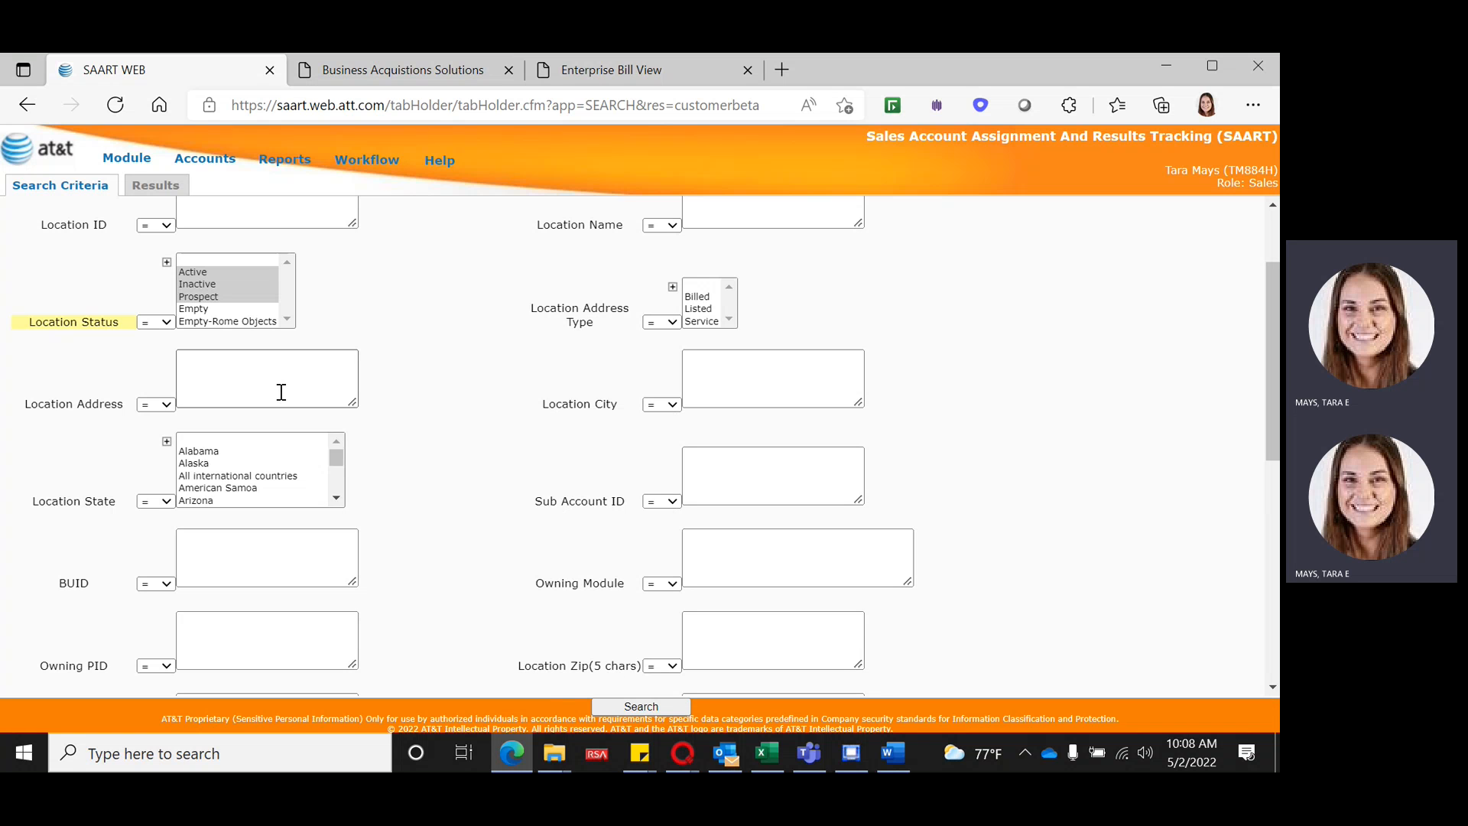
pyautogui.moveTo(20, 403); pyautogui.dragTo(159, 410)
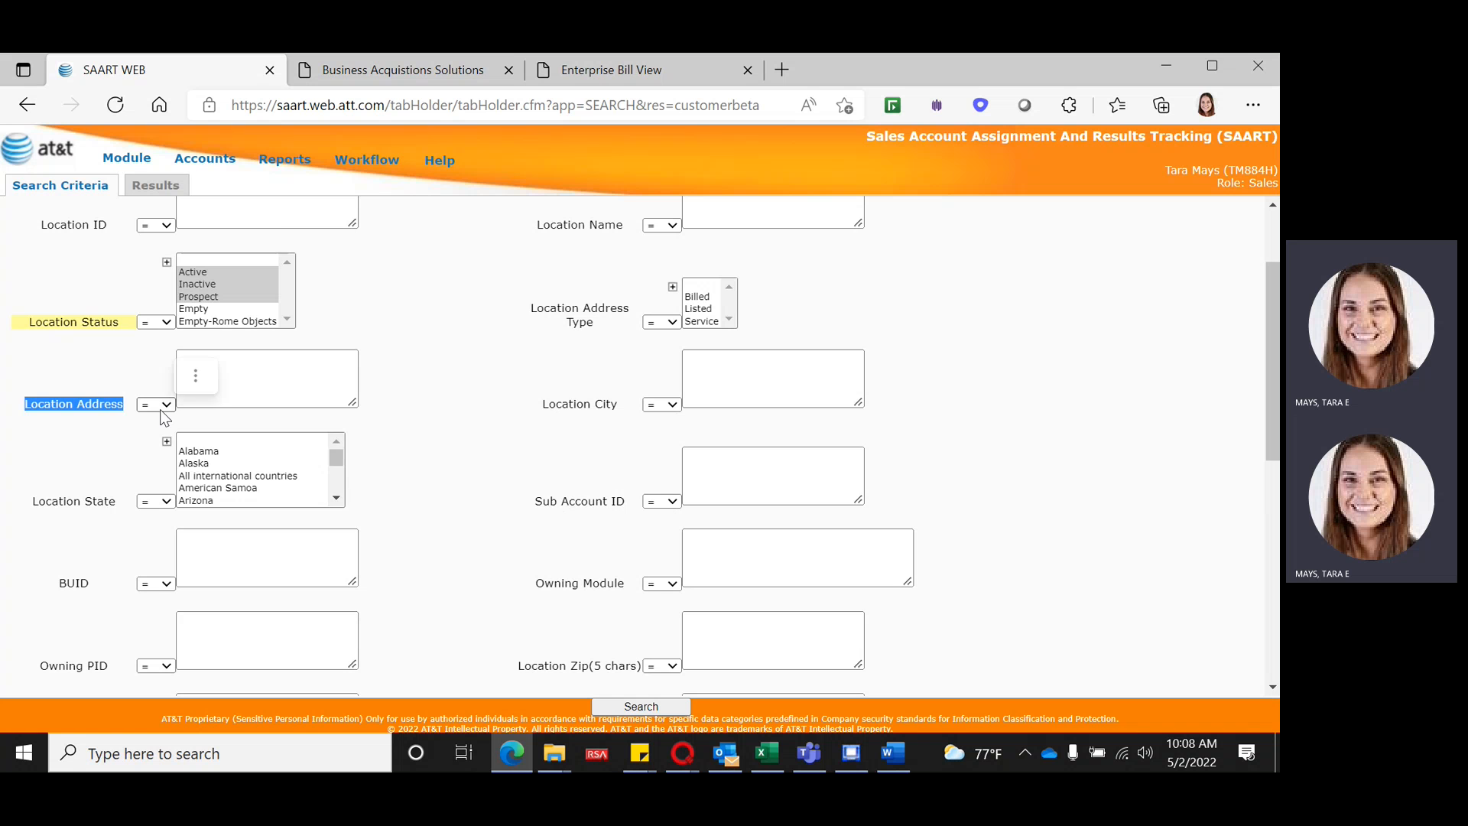
pyautogui.scroll(2, 980, 436)
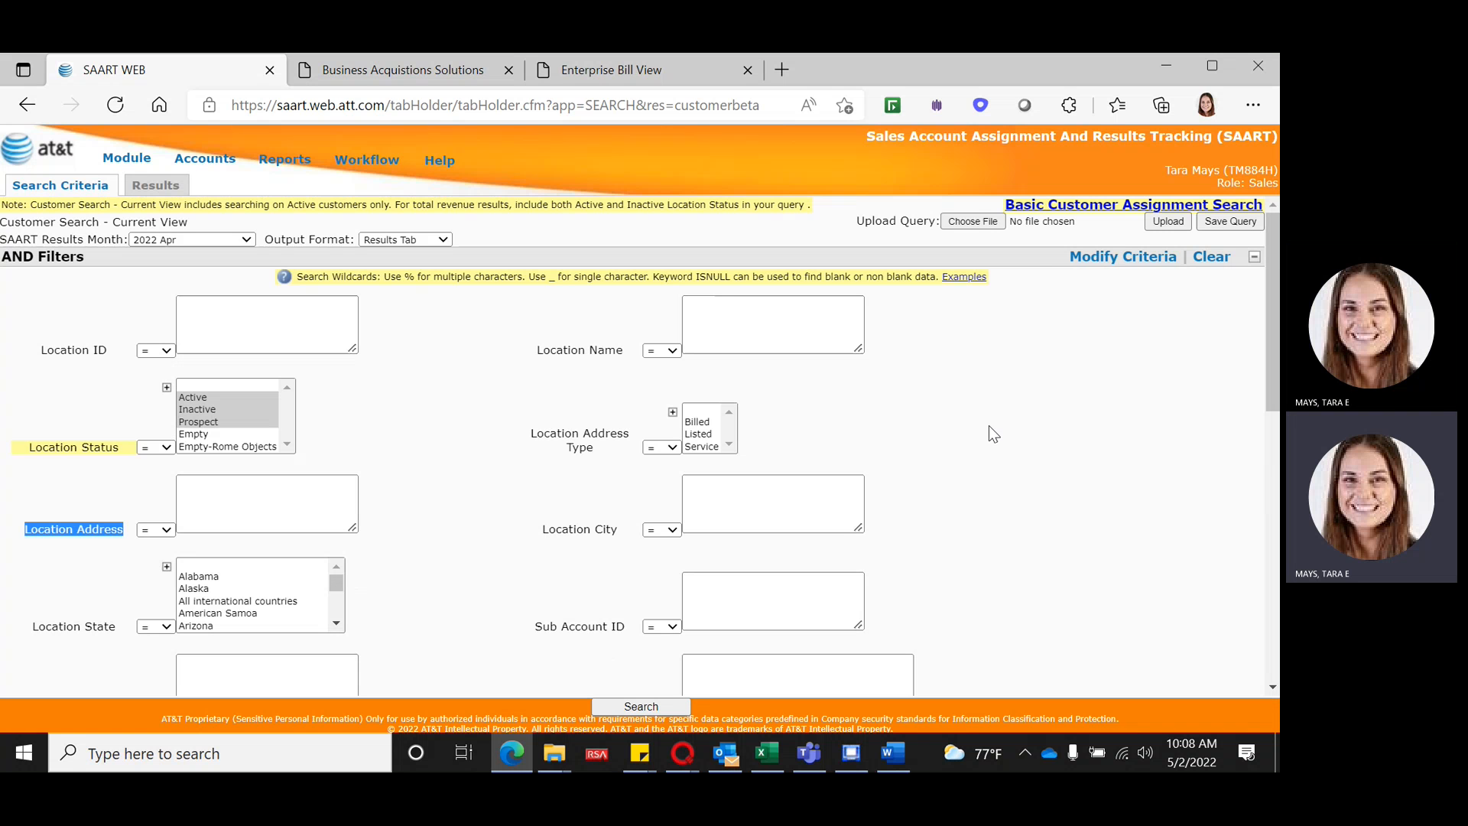
pyautogui.click(987, 227)
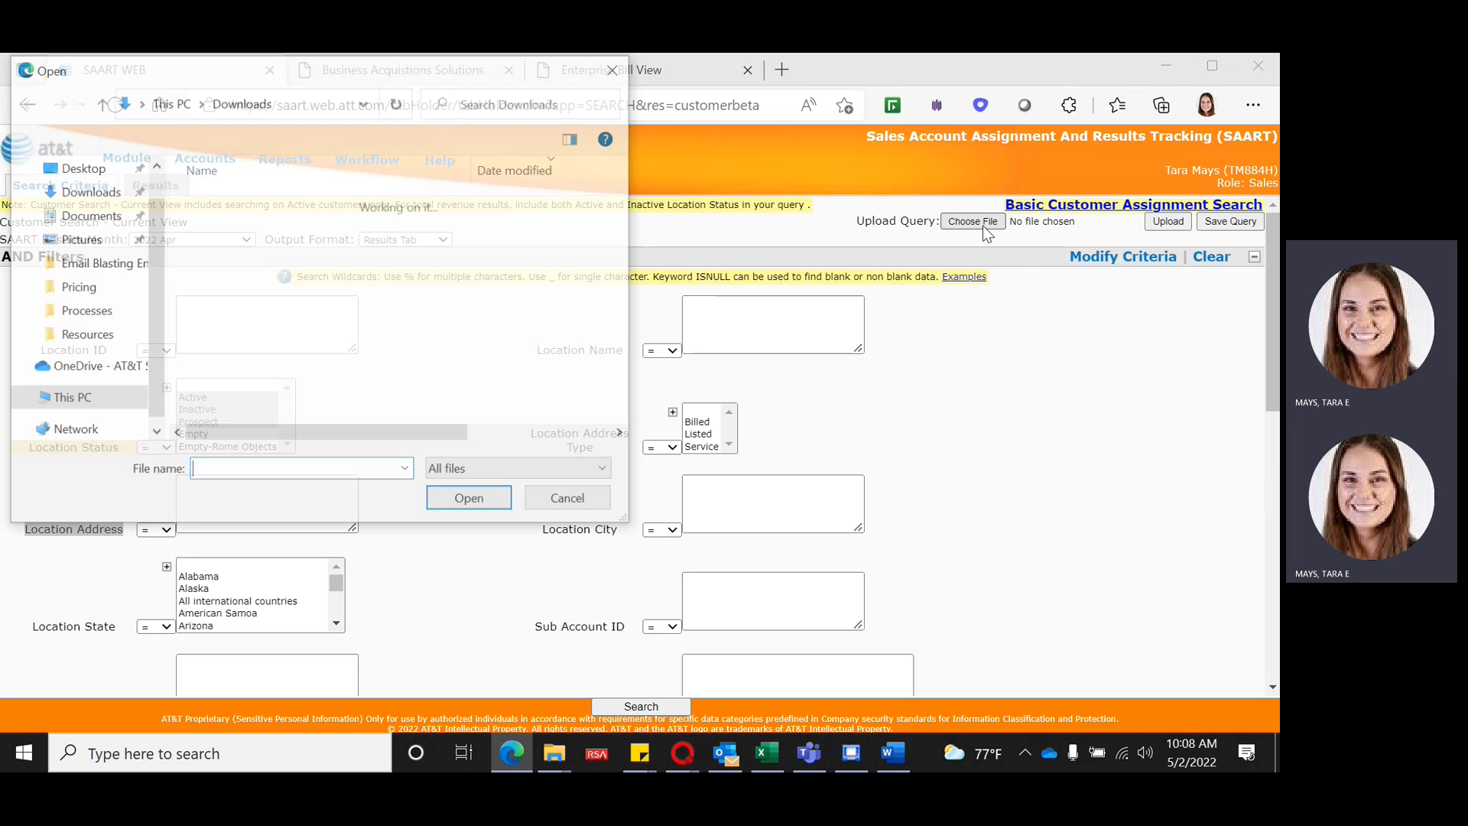
pyautogui.scroll(1, 76, 252)
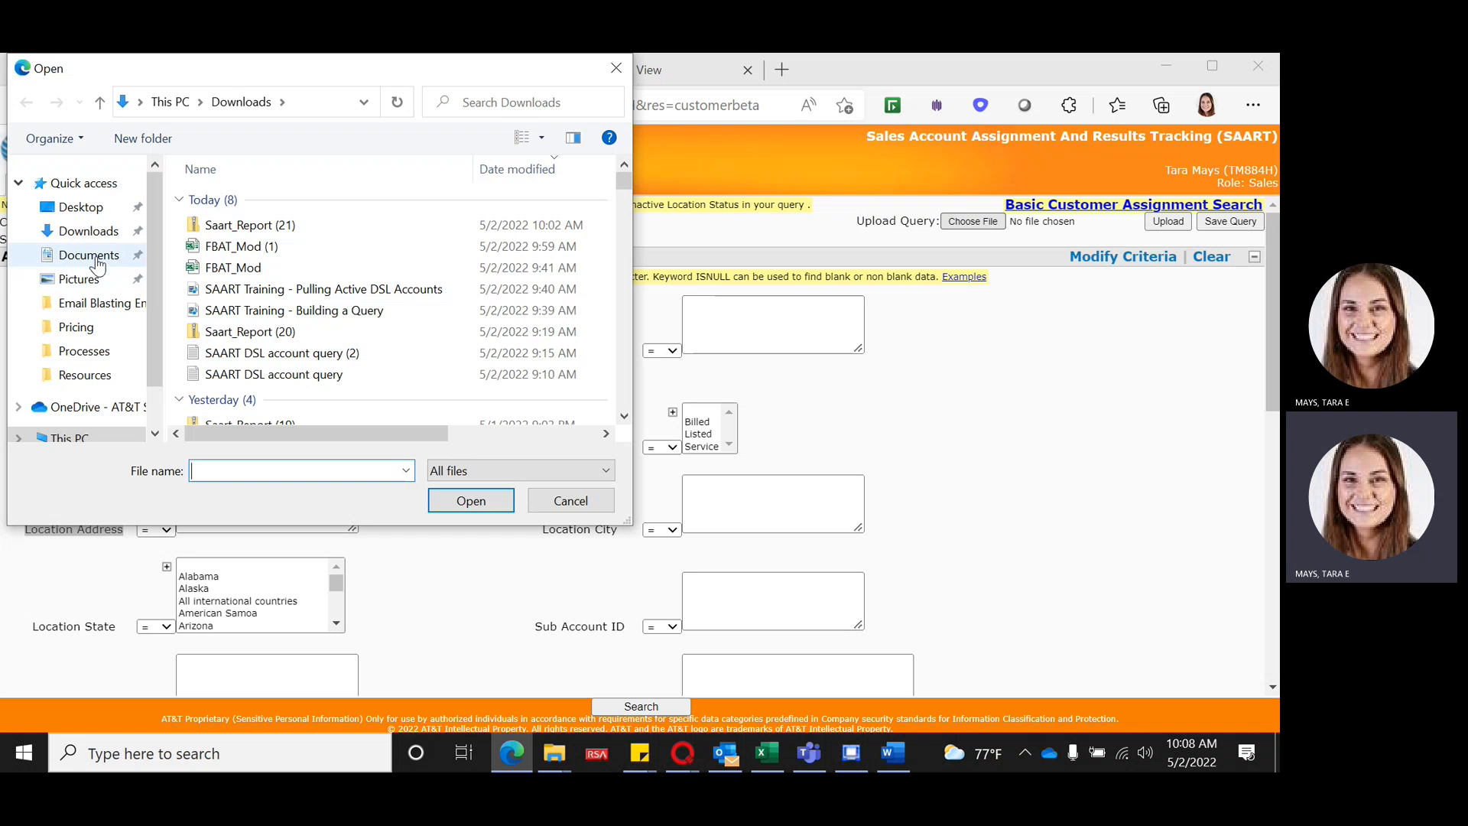
pyautogui.click(282, 352)
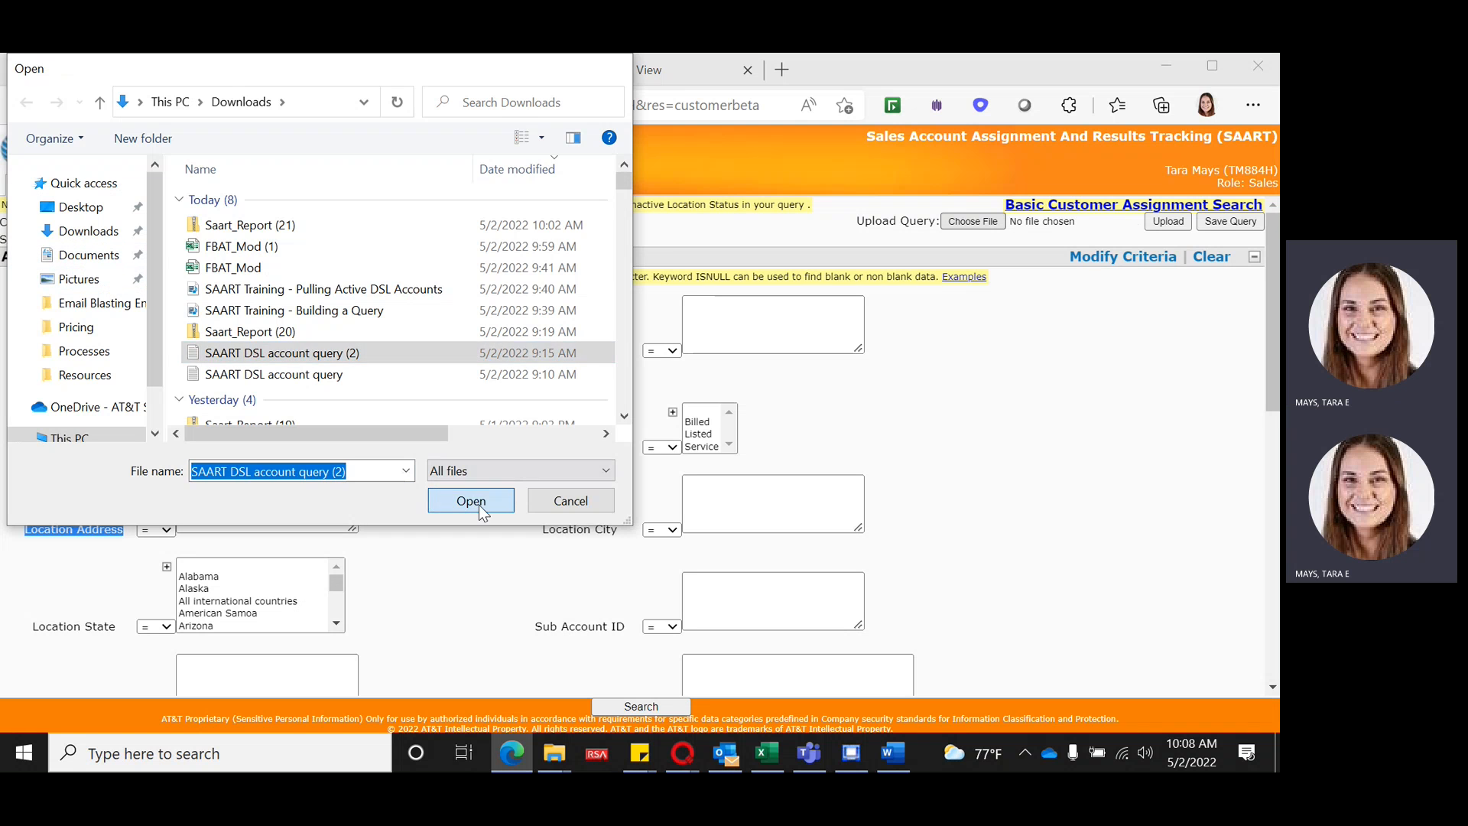
pyautogui.click(471, 500)
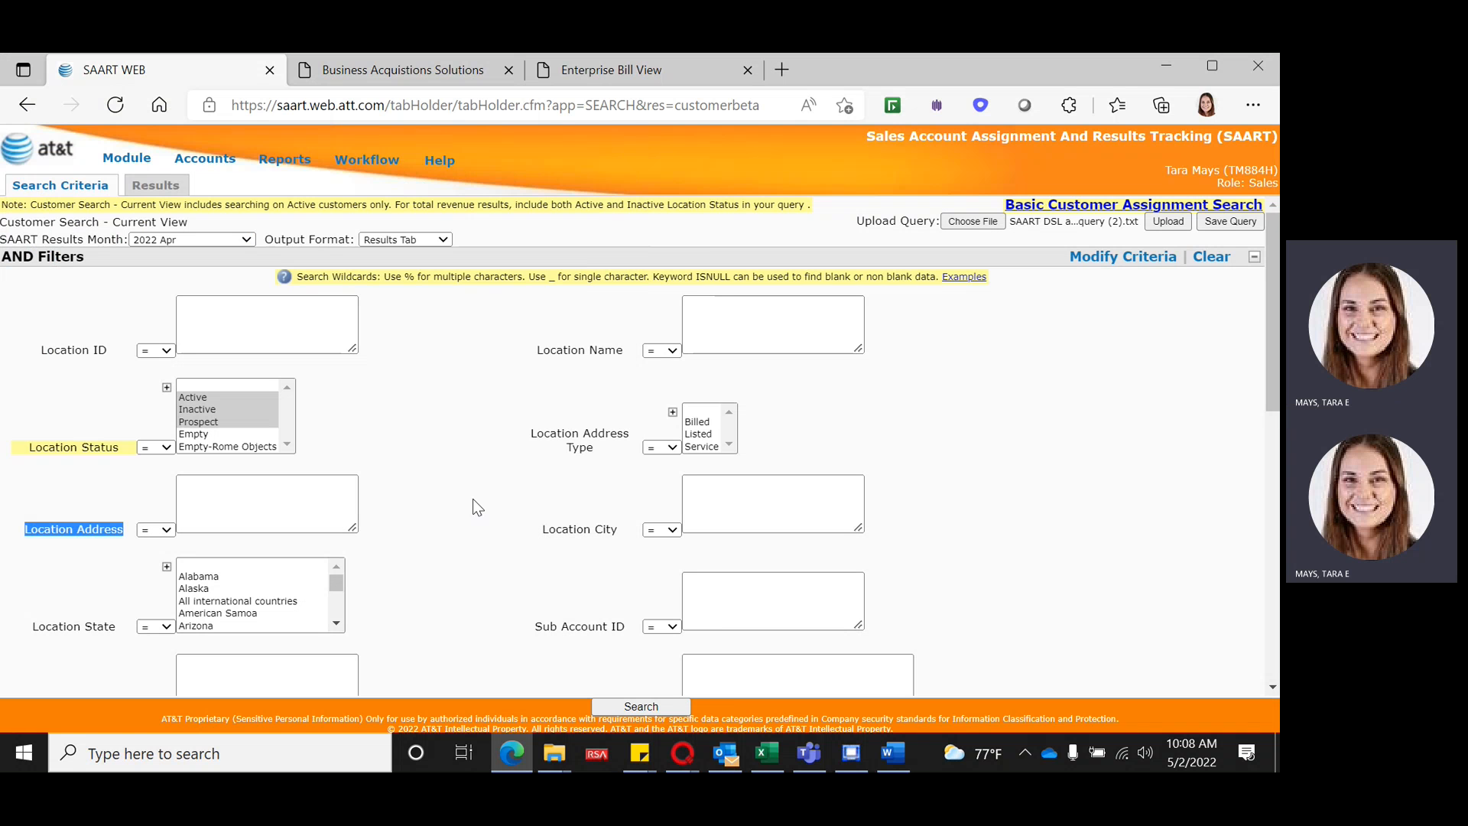
pyautogui.click(1171, 223)
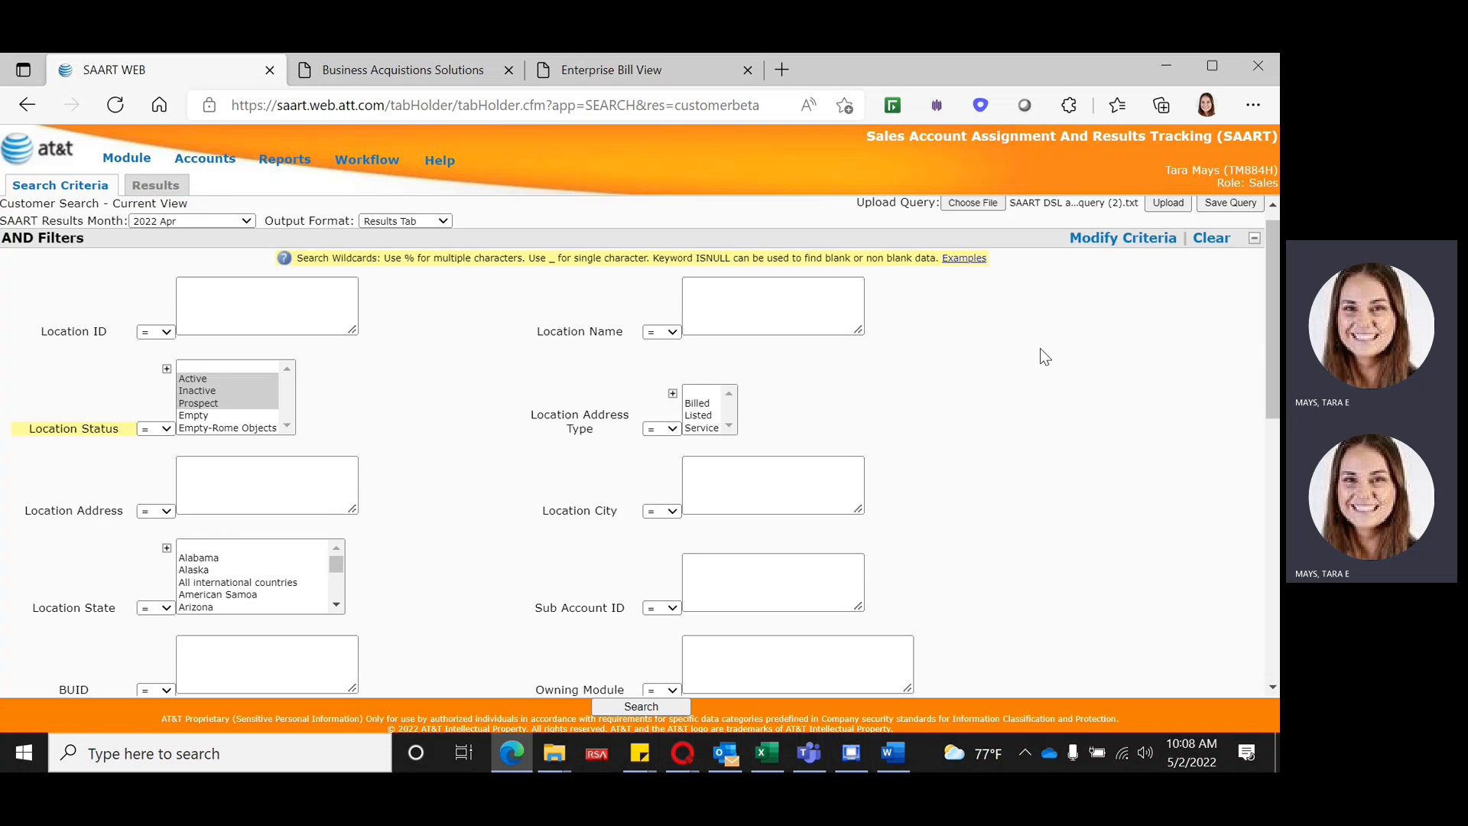
# Step: Check the loaded Location Address criteria, then go to the Business Acquisitions Solutions page
pyautogui.scroll(-5, 1046, 357)
pyautogui.scroll(2, 1046, 357)
pyautogui.moveTo(524, 542); pyautogui.dragTo(641, 545)
pyautogui.click(541, 515)
pyautogui.scroll(2, 207, 405)
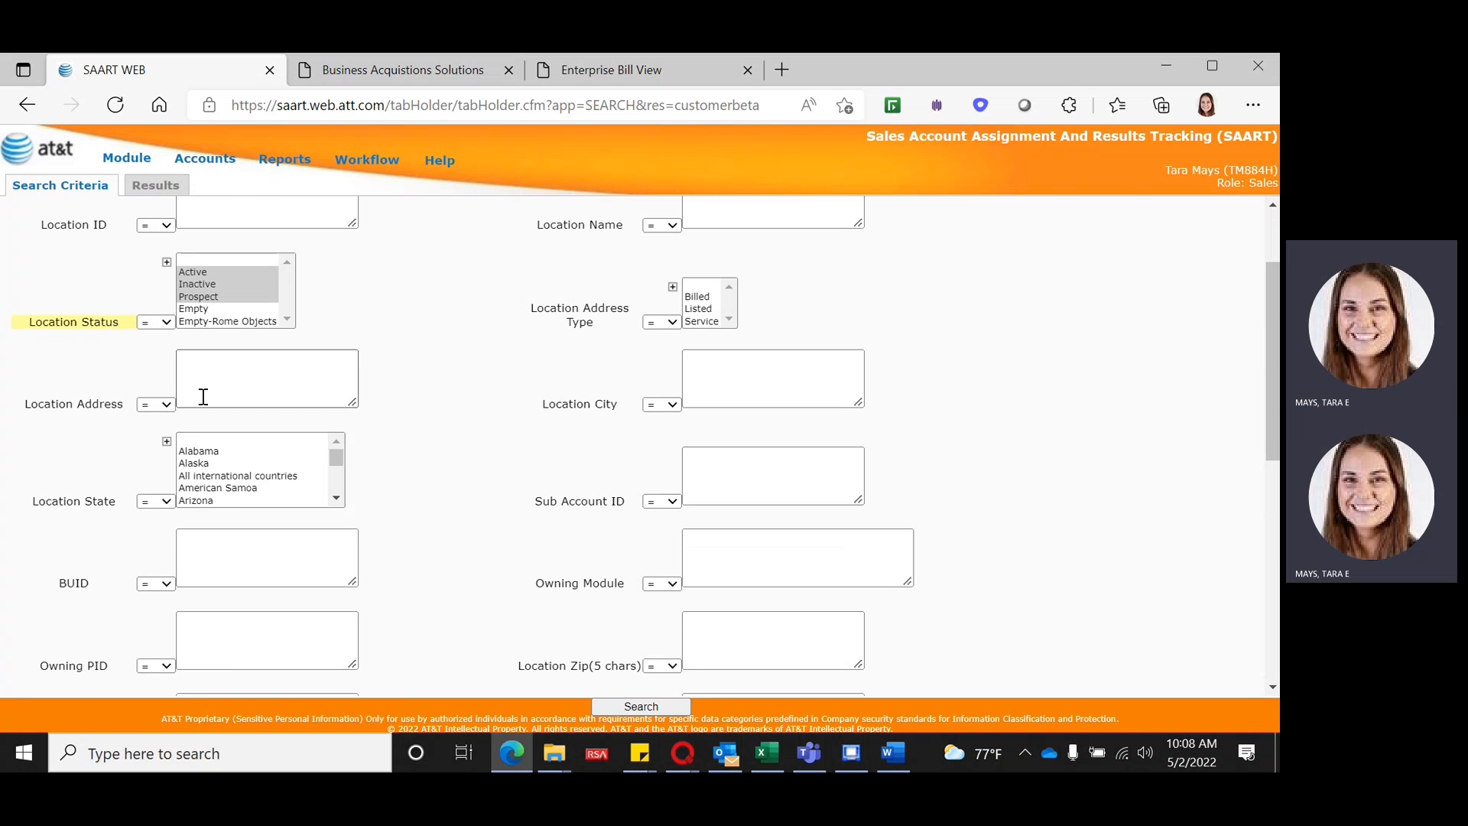
pyautogui.click(203, 396)
pyautogui.press('Escape')
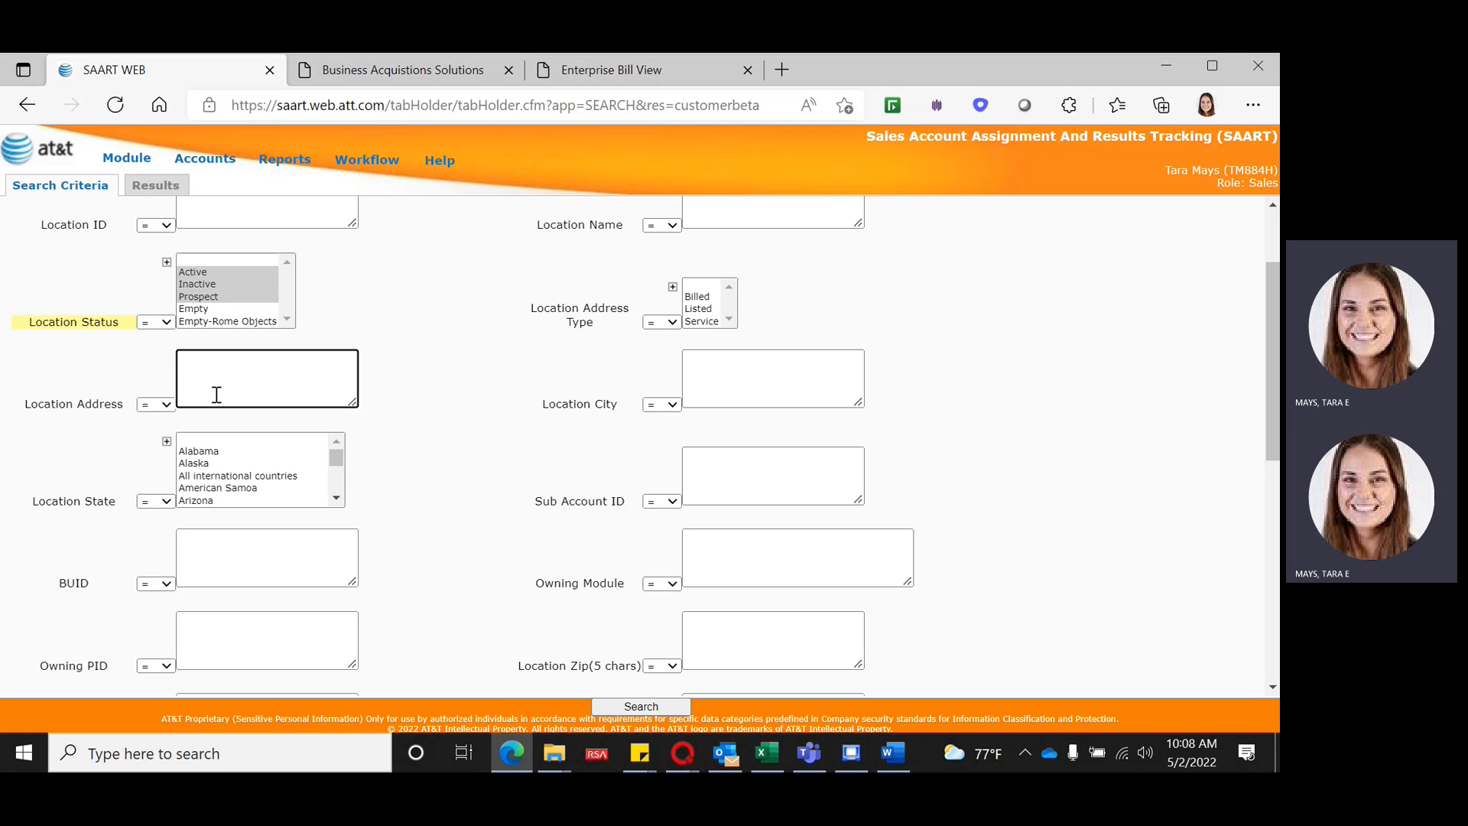
pyautogui.click(430, 76)
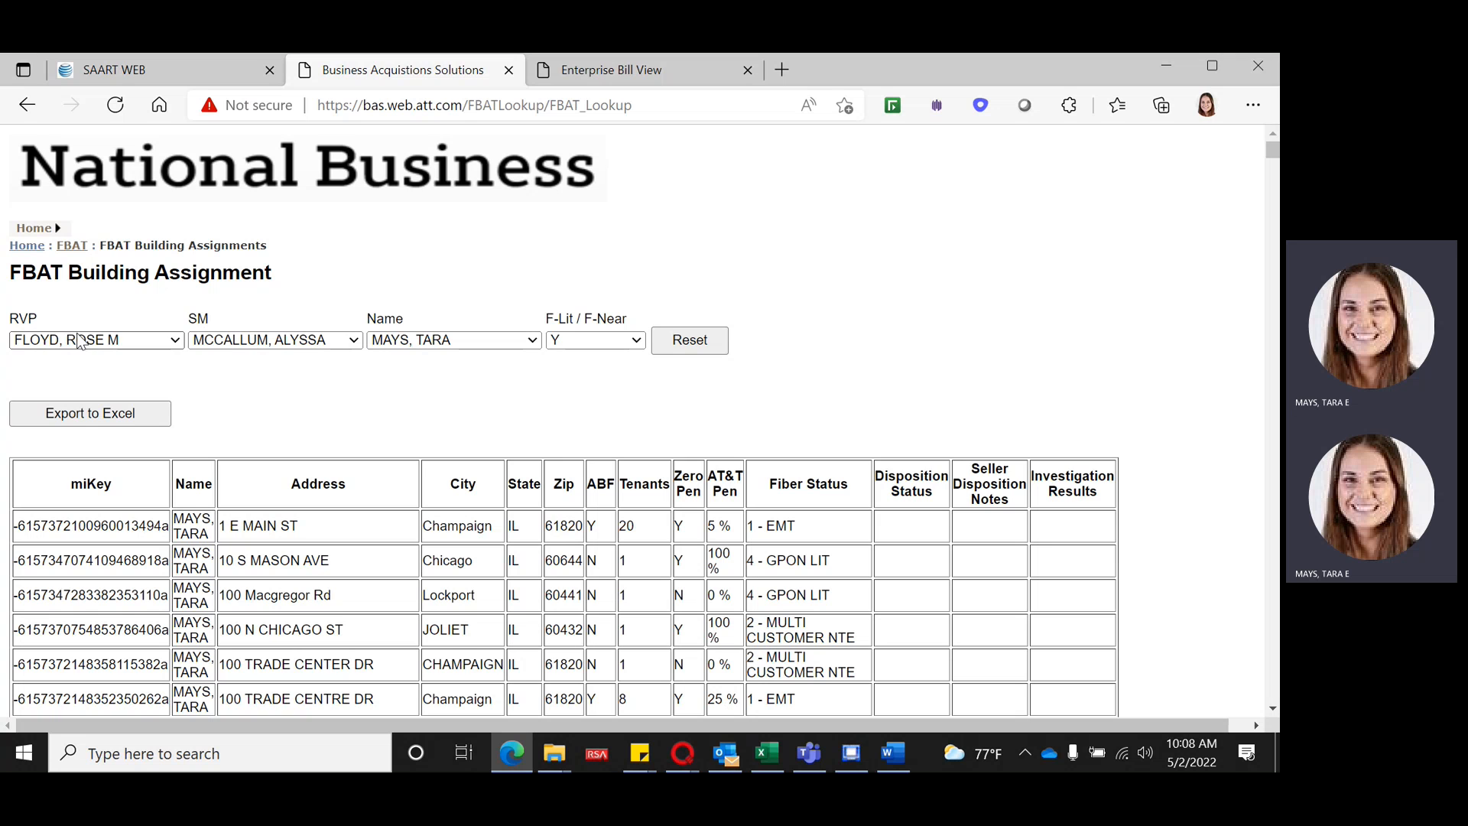
# Step: Open the FBAT Building Assignments page from the FBAT favorite
pyautogui.click(1117, 105)
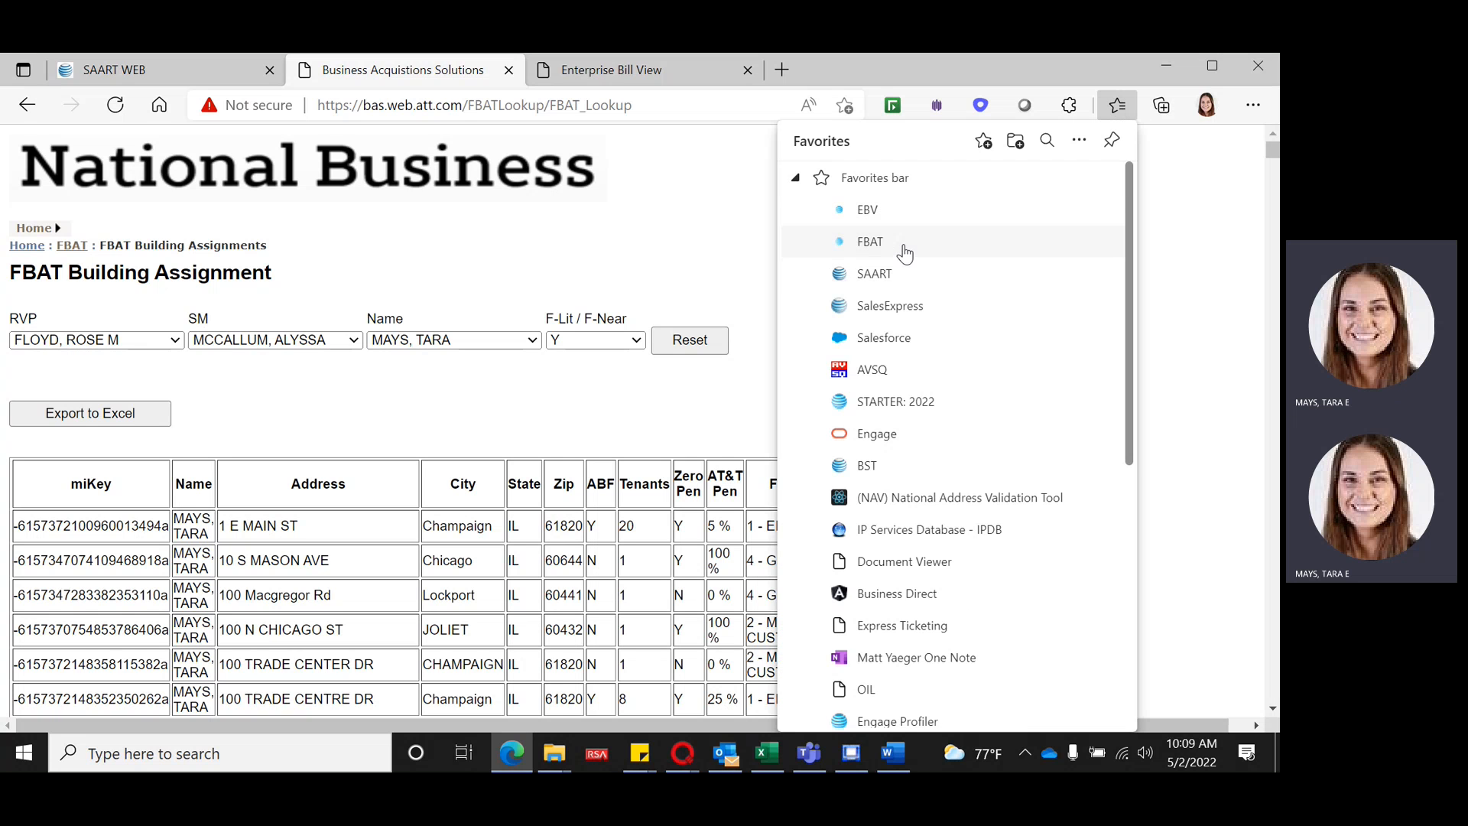
pyautogui.click(904, 243)
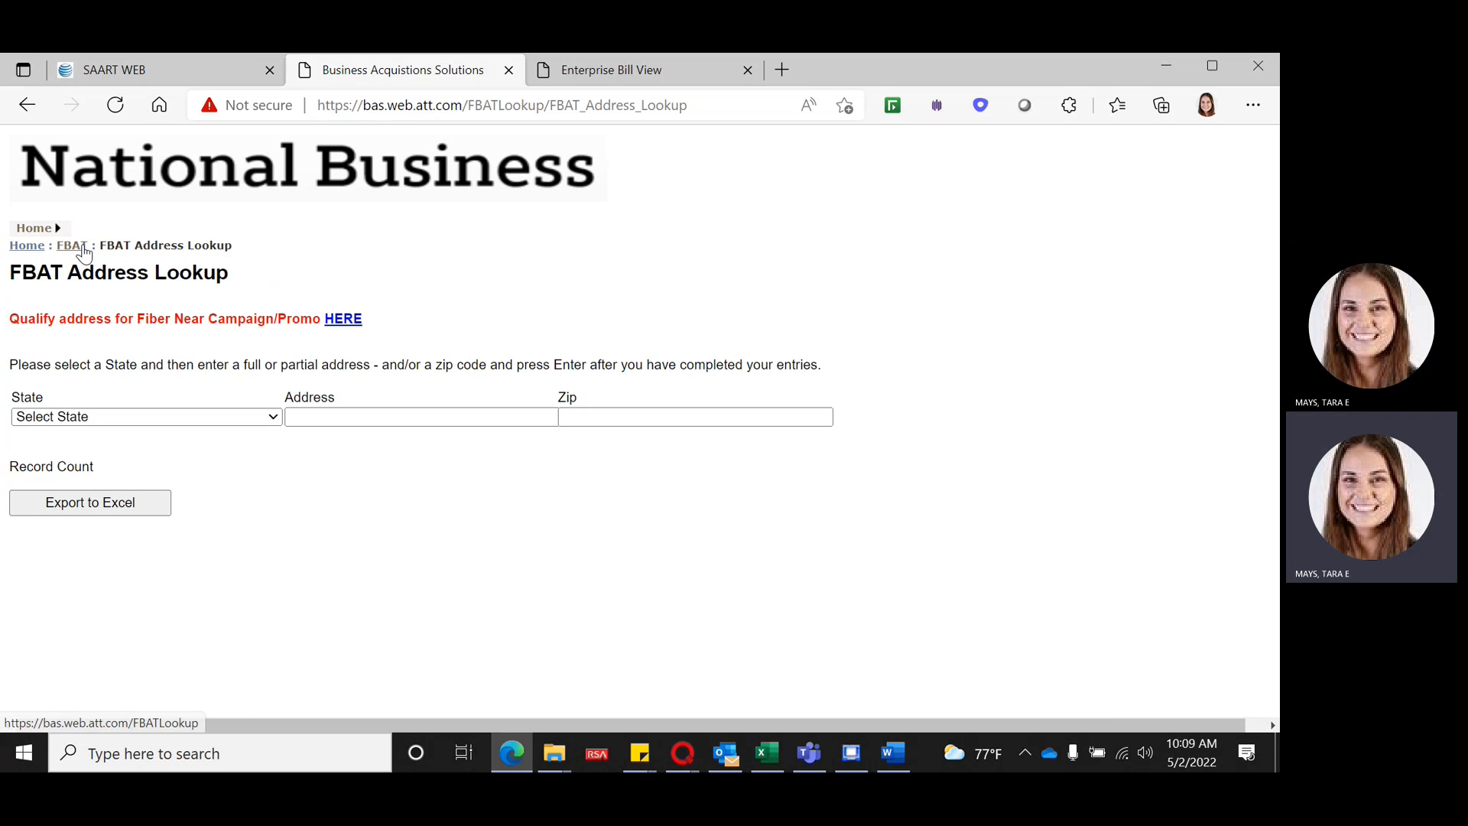
pyautogui.moveTo(86, 234)
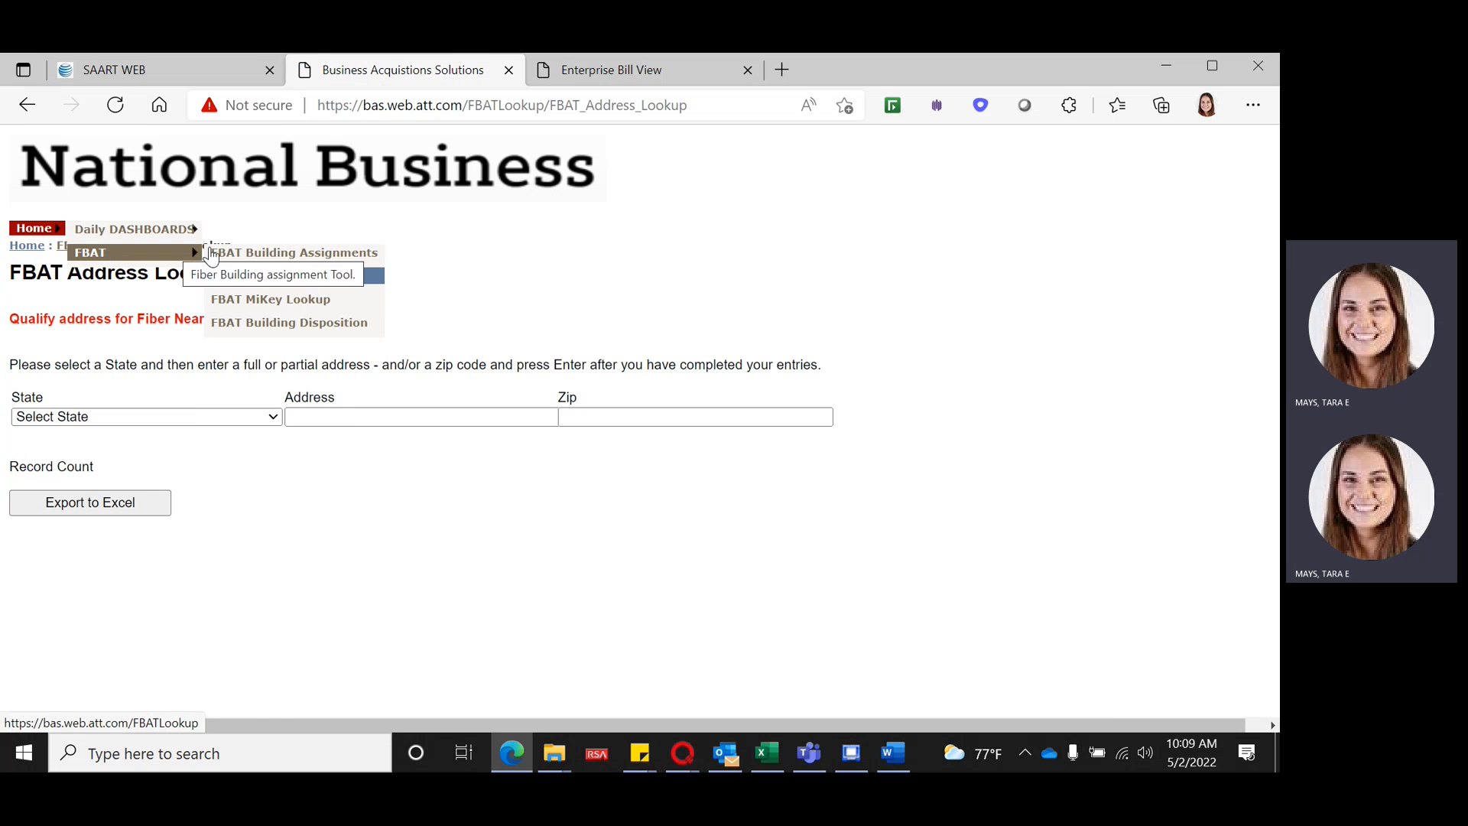
pyautogui.click(242, 255)
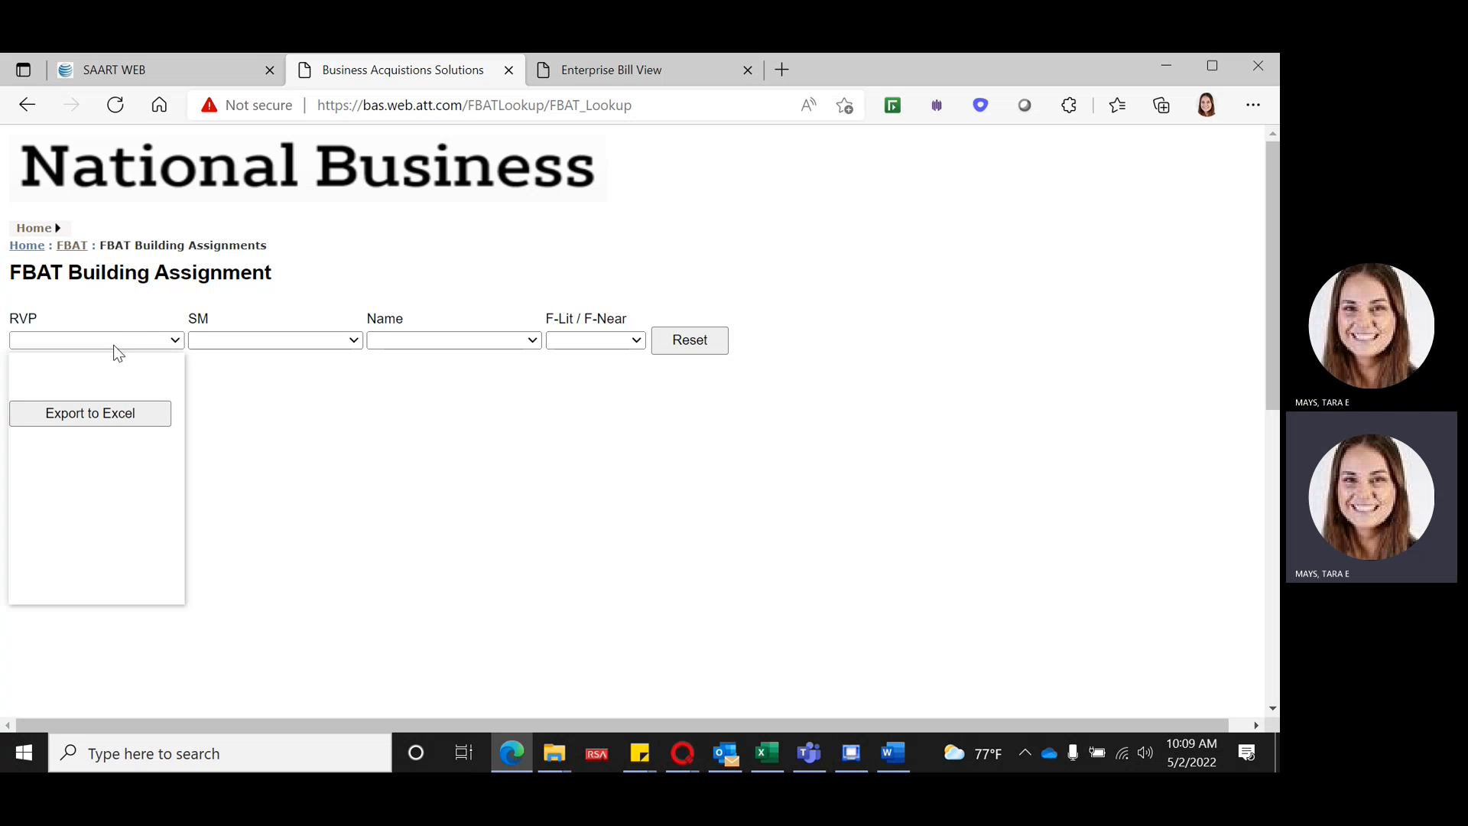
# Step: Filter the buildings by RVP, sales manager, seller name, and F-Lit/F-Near = Y
pyautogui.click(129, 340)
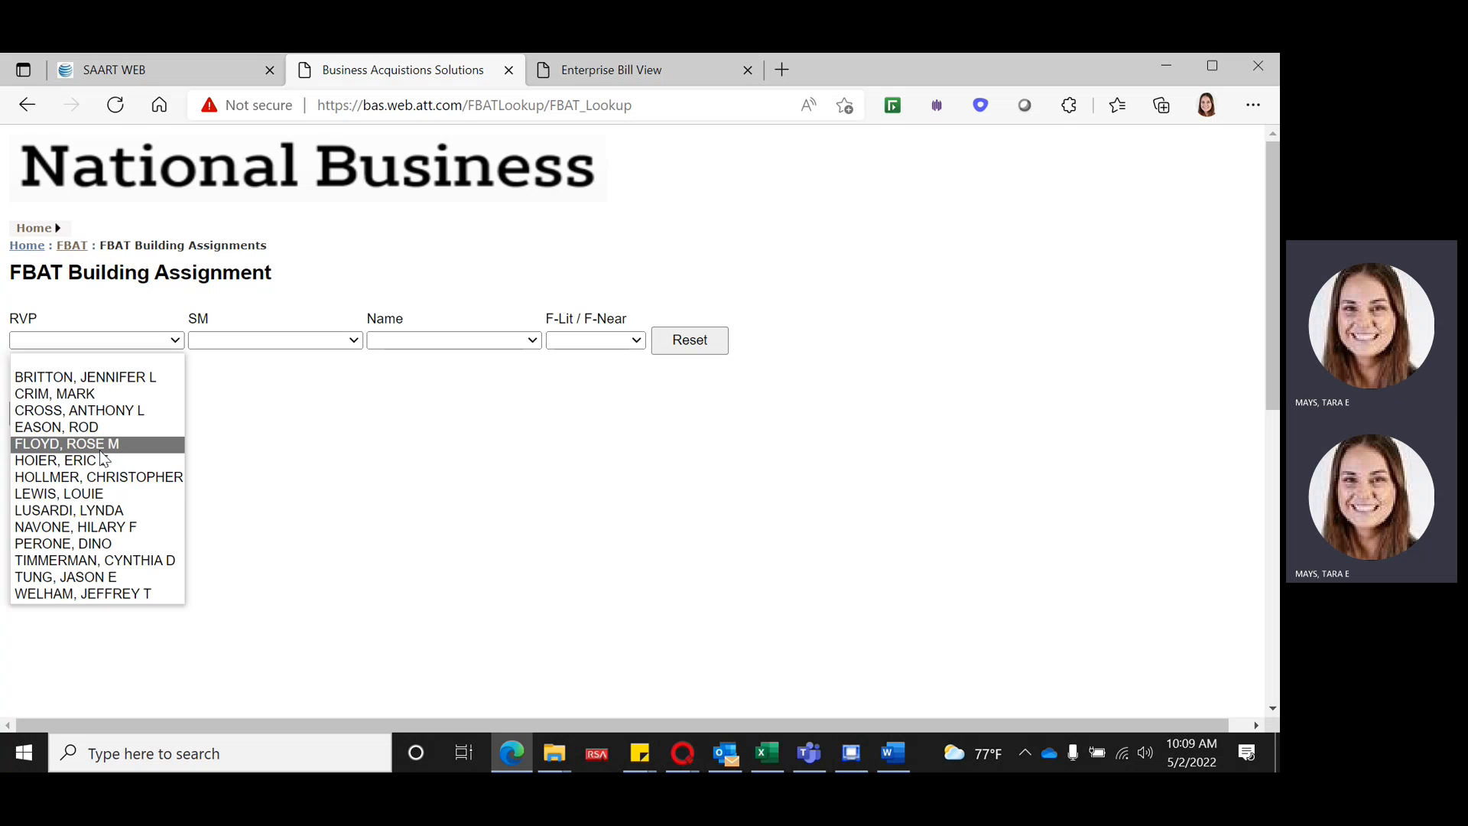
pyautogui.click(69, 443)
pyautogui.click(271, 344)
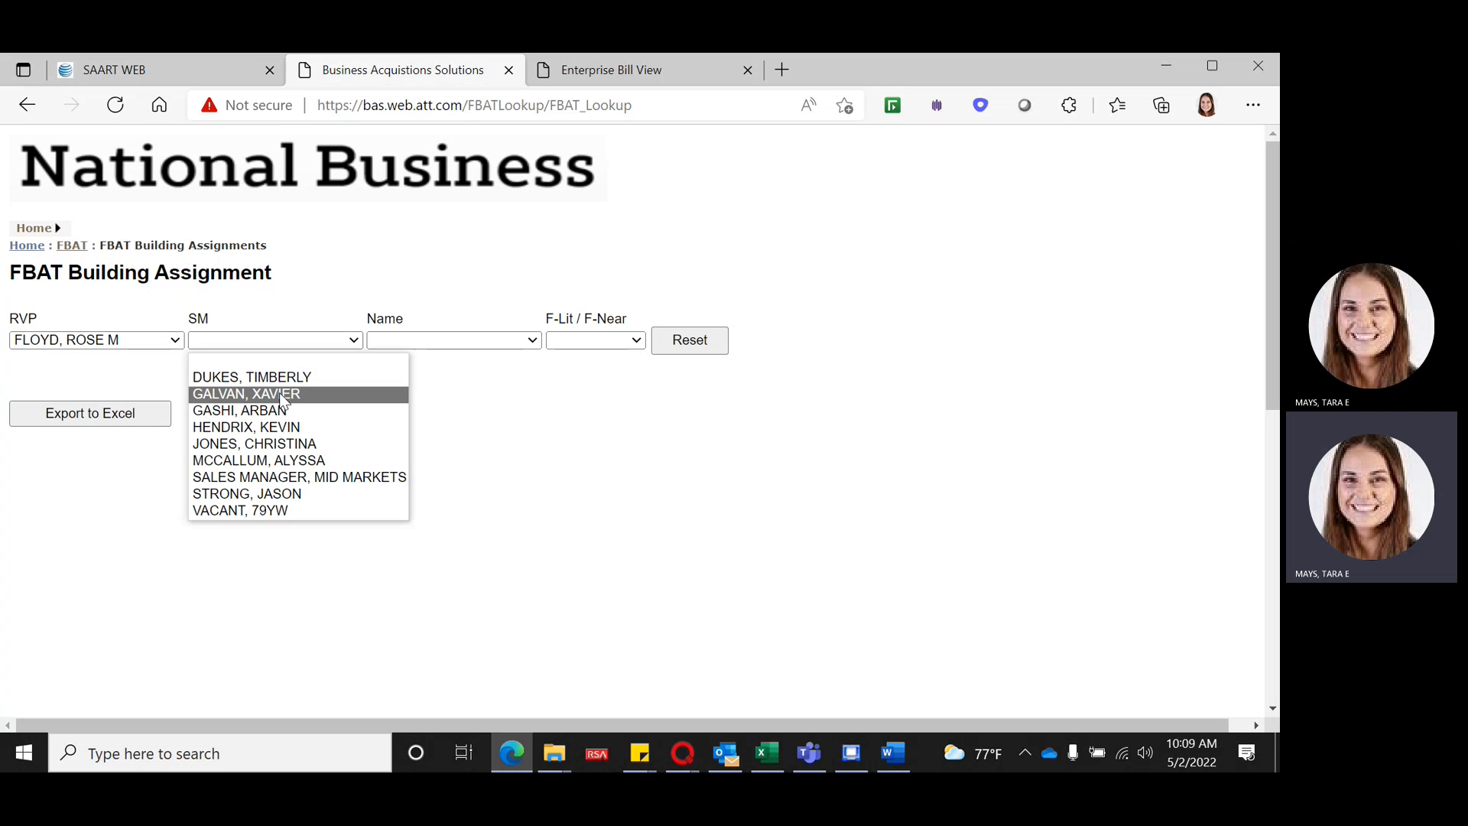
pyautogui.click(283, 461)
pyautogui.click(429, 343)
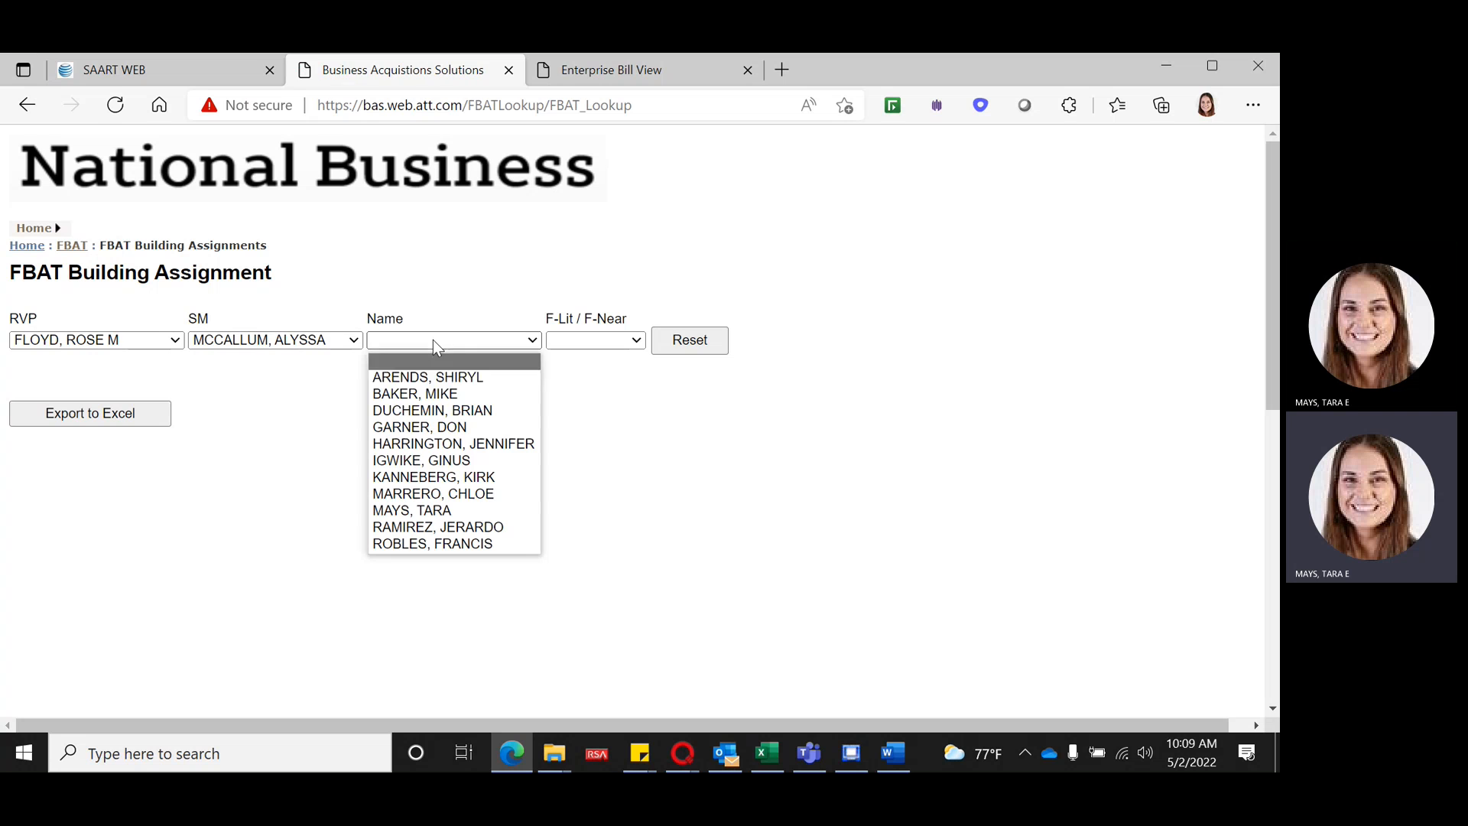
pyautogui.click(419, 510)
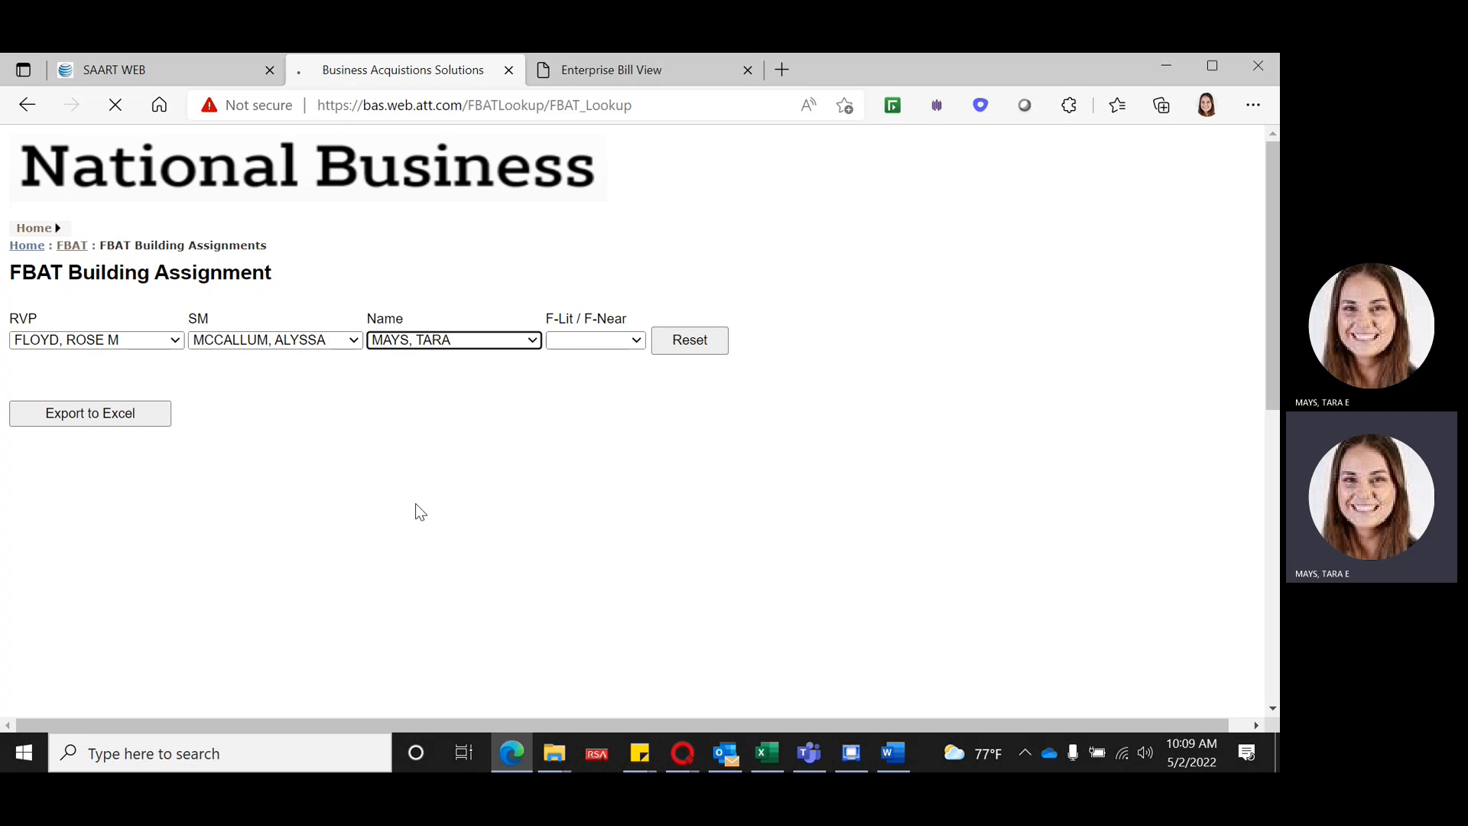
pyautogui.click(603, 342)
pyautogui.click(595, 379)
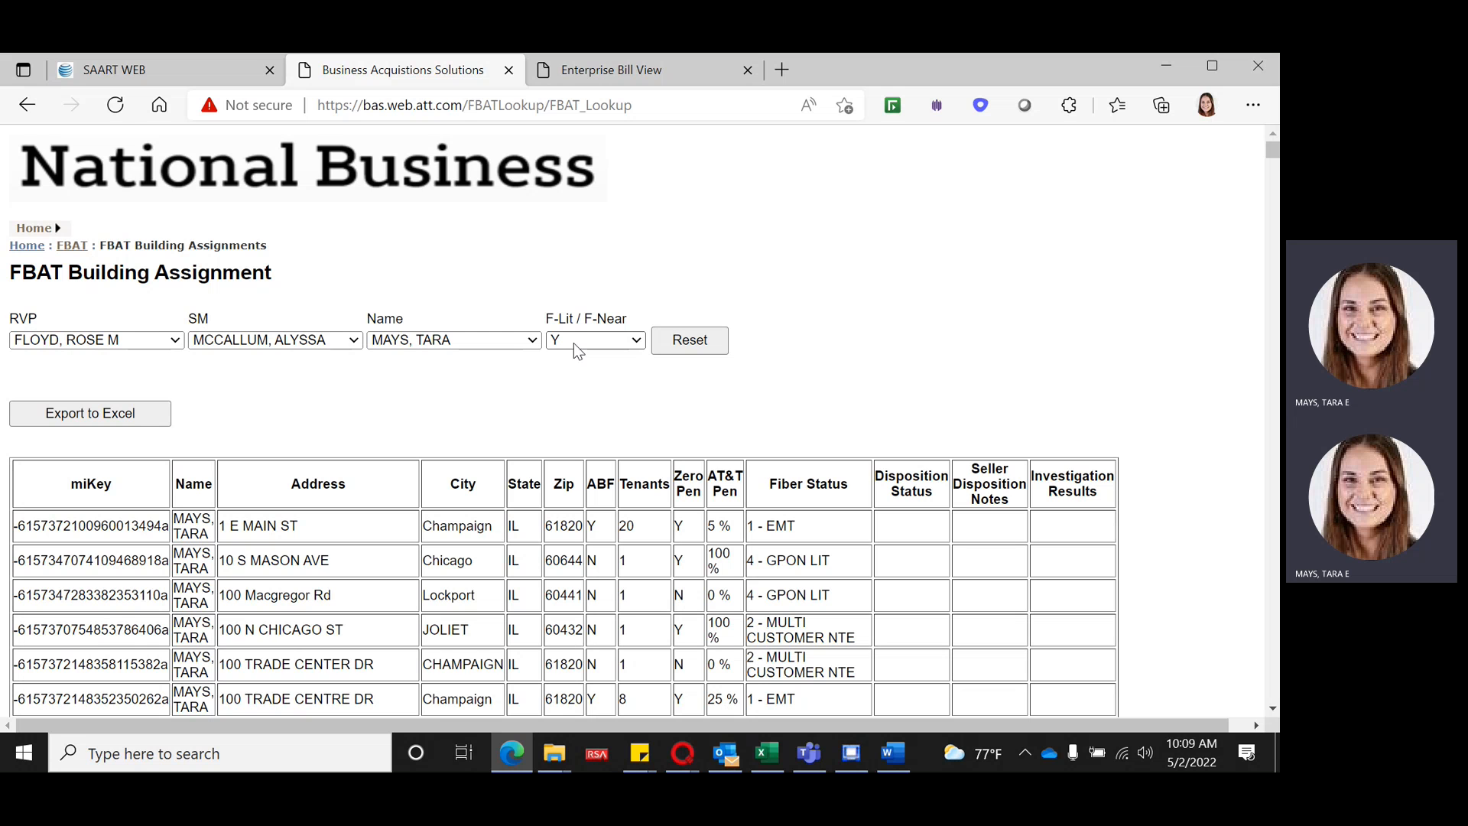
# Step: Review the filtered building list and its GPON LIT fiber statuses
pyautogui.scroll(-4, 587, 357)
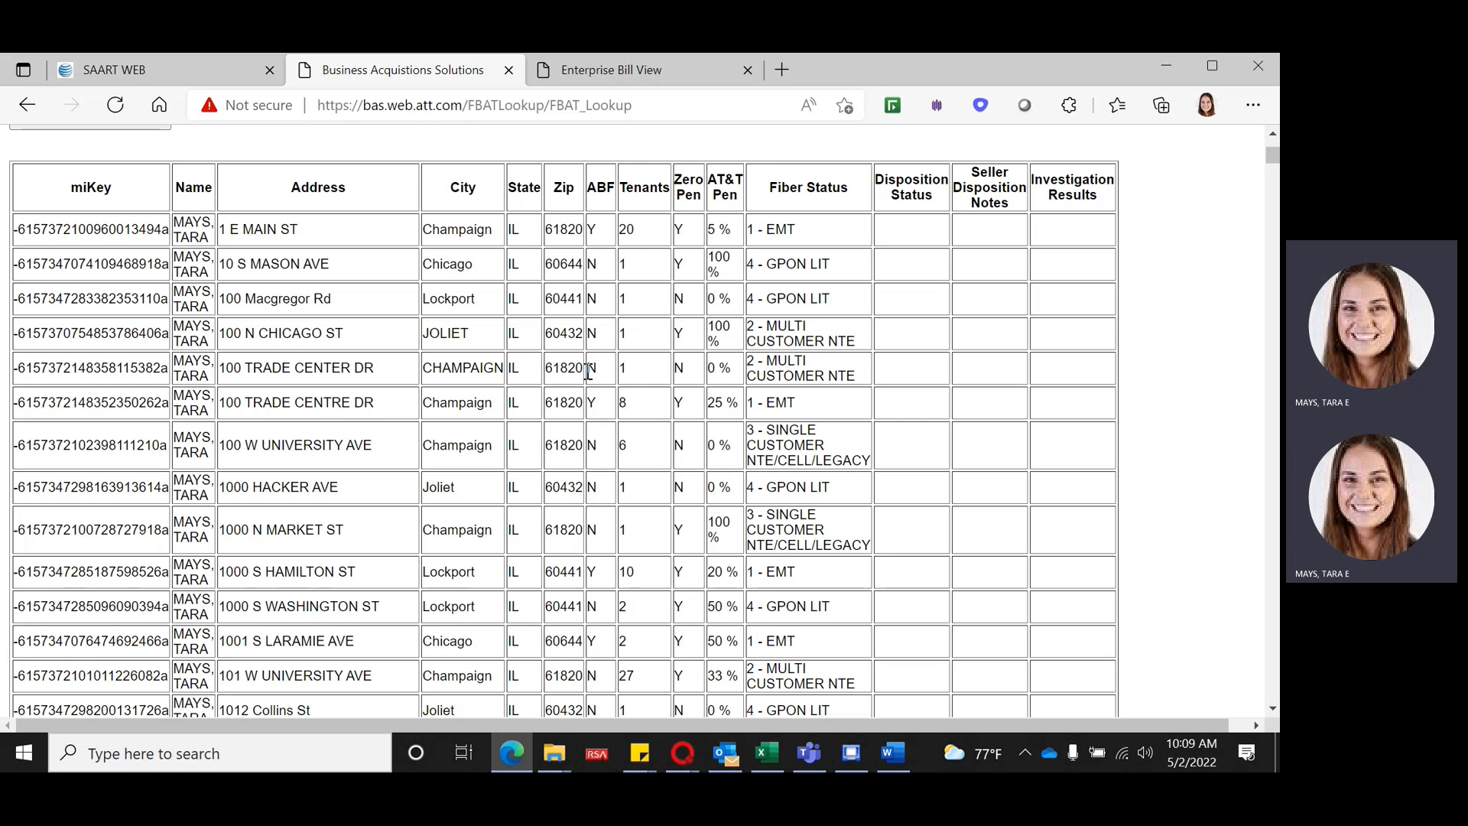
pyautogui.scroll(-6, 375, 501)
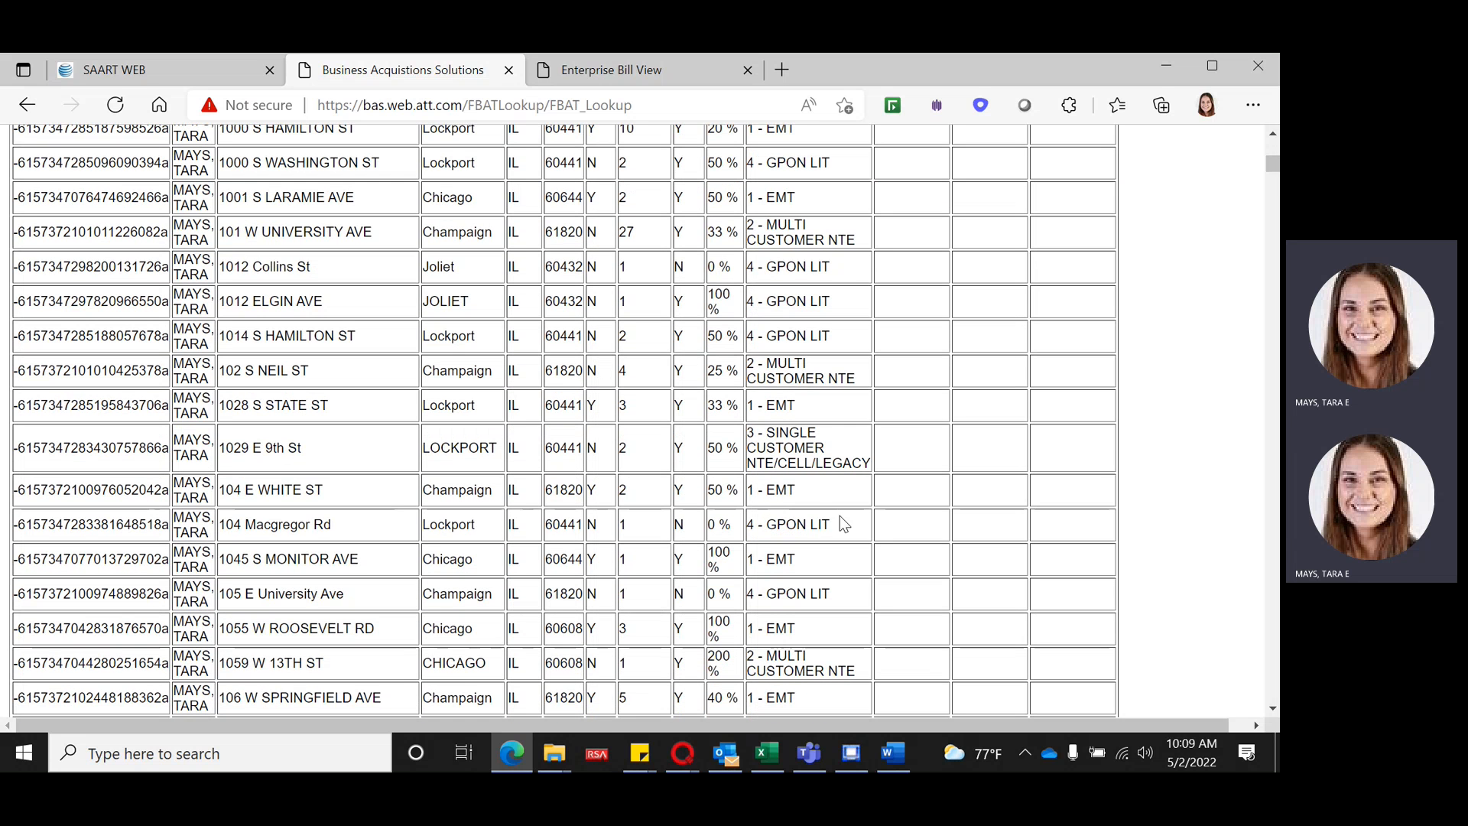
pyautogui.moveTo(821, 528); pyautogui.dragTo(768, 526)
pyautogui.click(659, 411)
pyautogui.scroll(10, 659, 411)
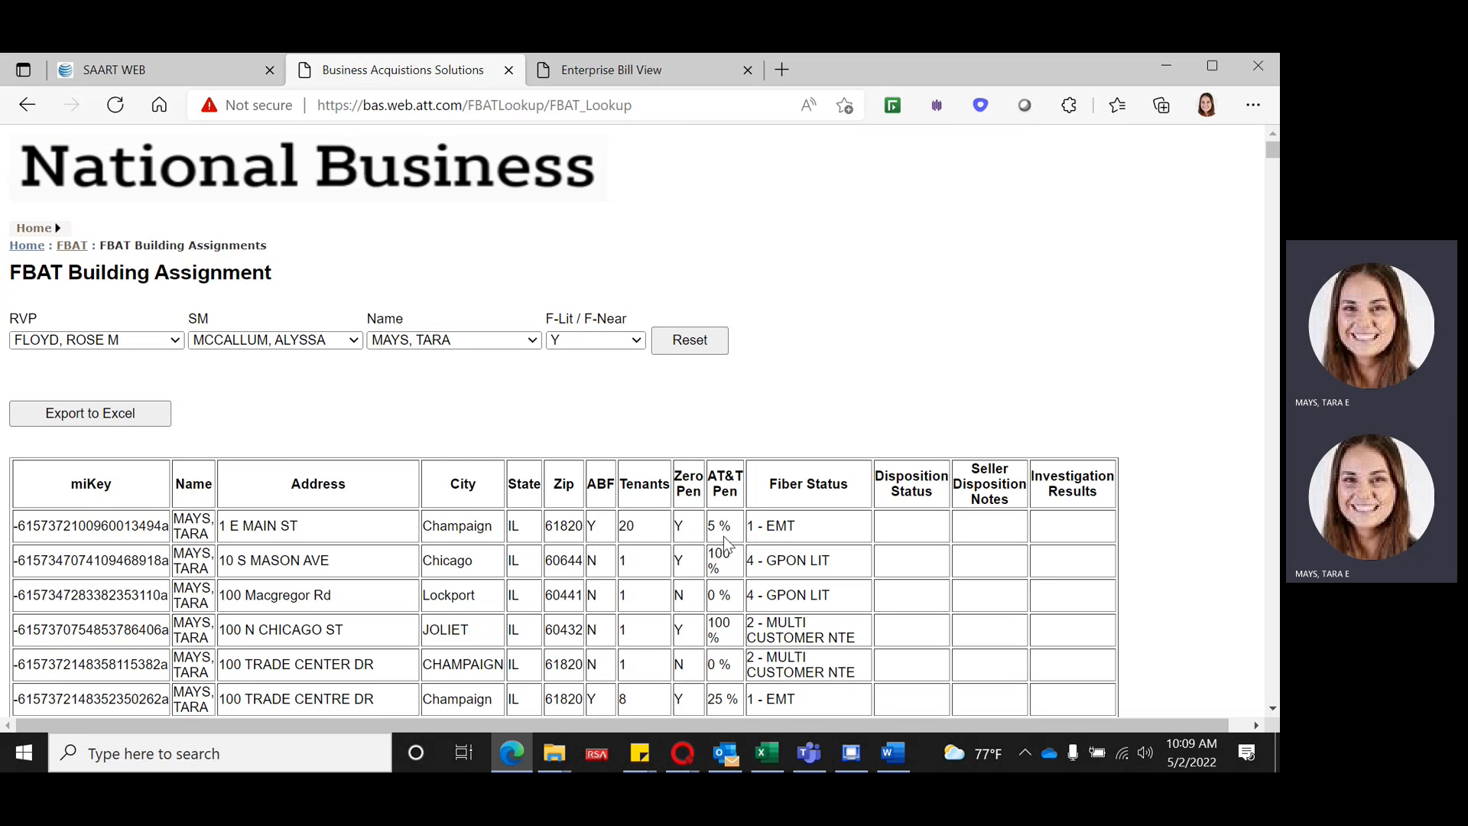
pyautogui.scroll(-5, 481, 475)
pyautogui.scroll(5, 481, 474)
pyautogui.scroll(1, 482, 474)
# Step: Export the list to Excel and open the downloaded FBAT_Mod (2).xls
pyautogui.click(113, 416)
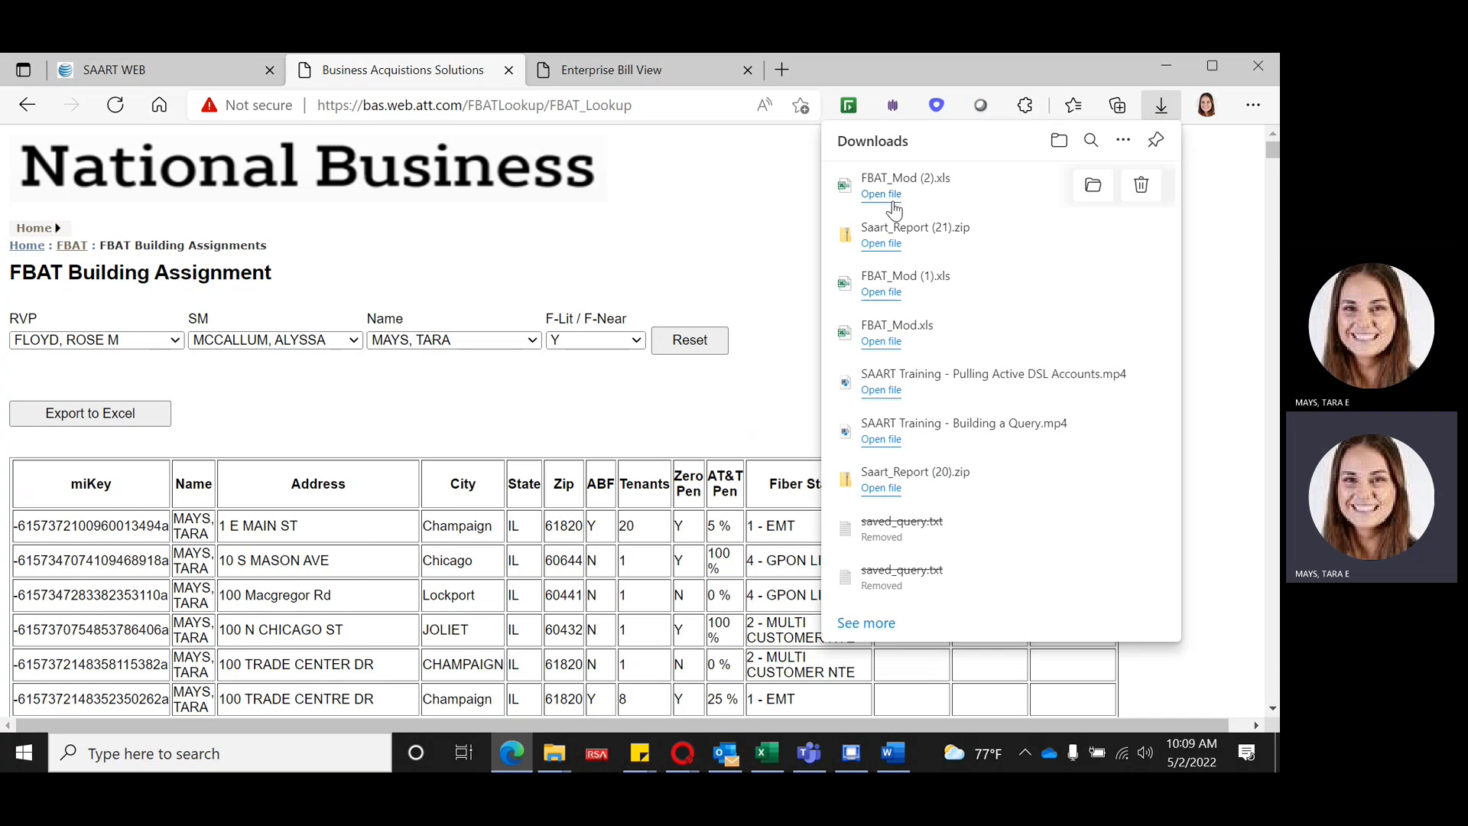
pyautogui.click(881, 194)
pyautogui.click(826, 401)
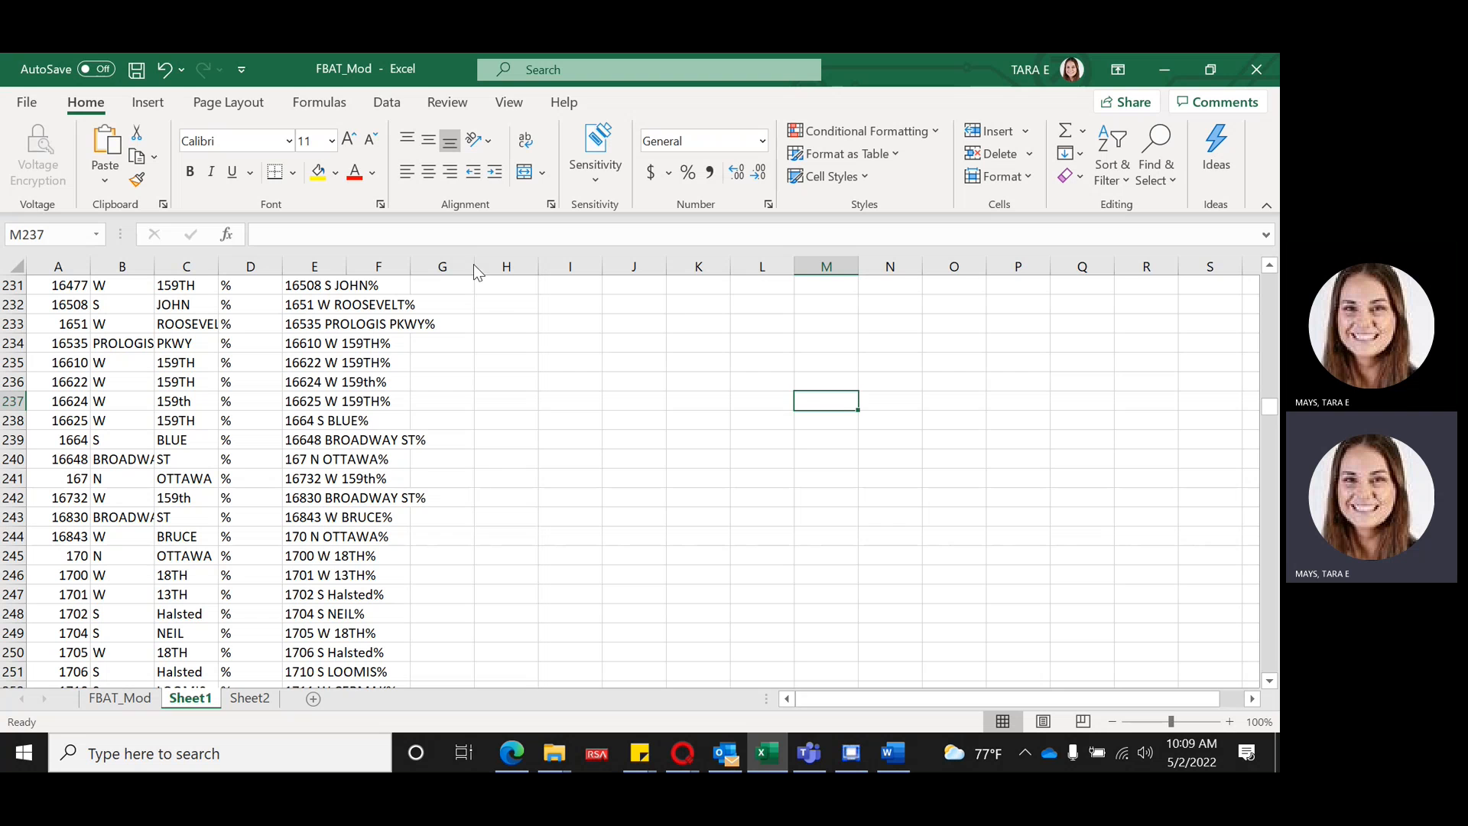
# Step: Open FBAT_Mod despite the format warning and select its address and city cells
pyautogui.click(590, 455)
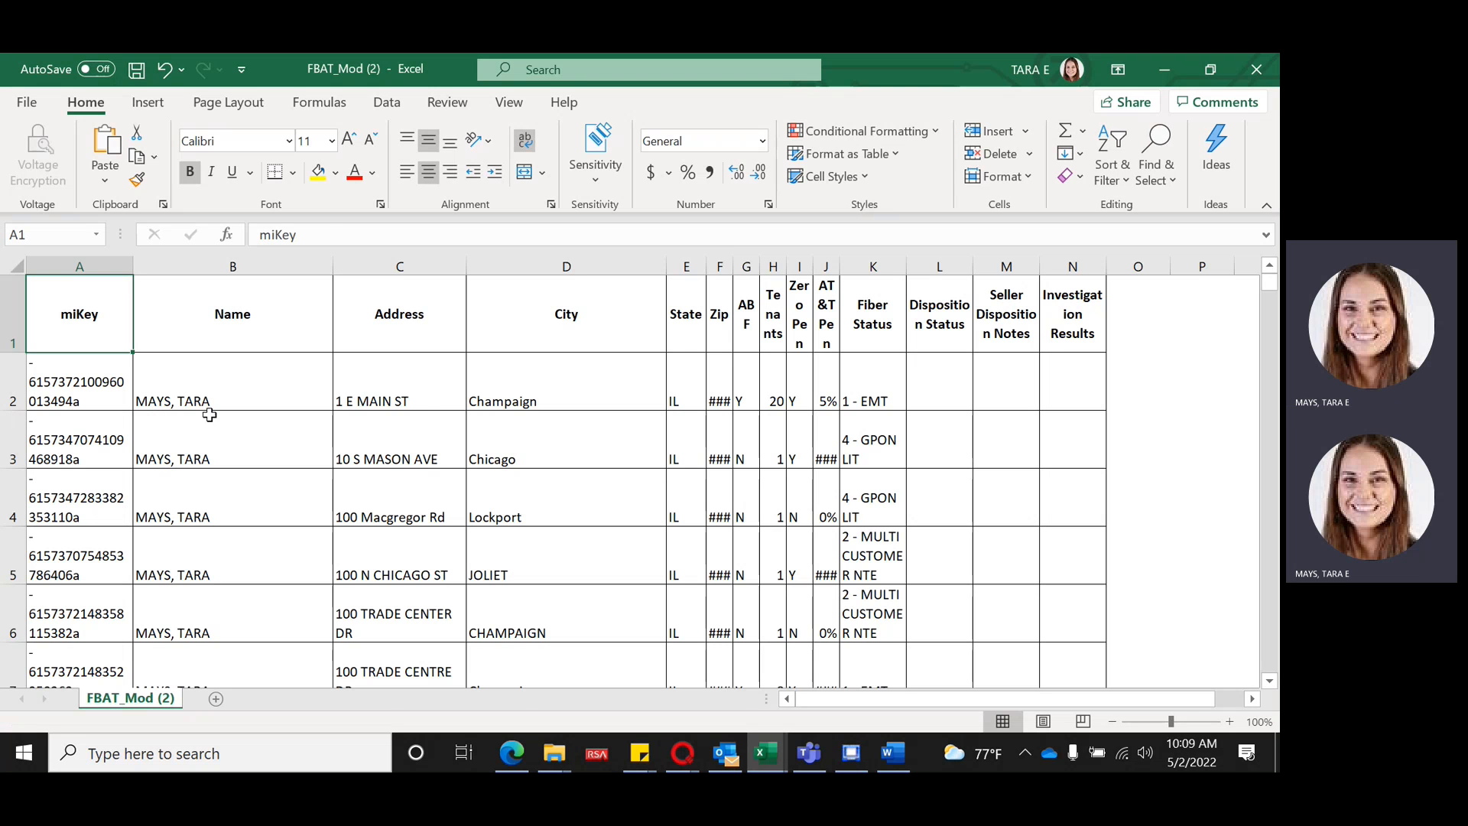
pyautogui.moveTo(387, 387)
pyautogui.mouseDown()
pyautogui.moveTo(691, 380)
pyautogui.moveTo(704, 711)
pyautogui.moveTo(685, 652)
pyautogui.mouseUp()
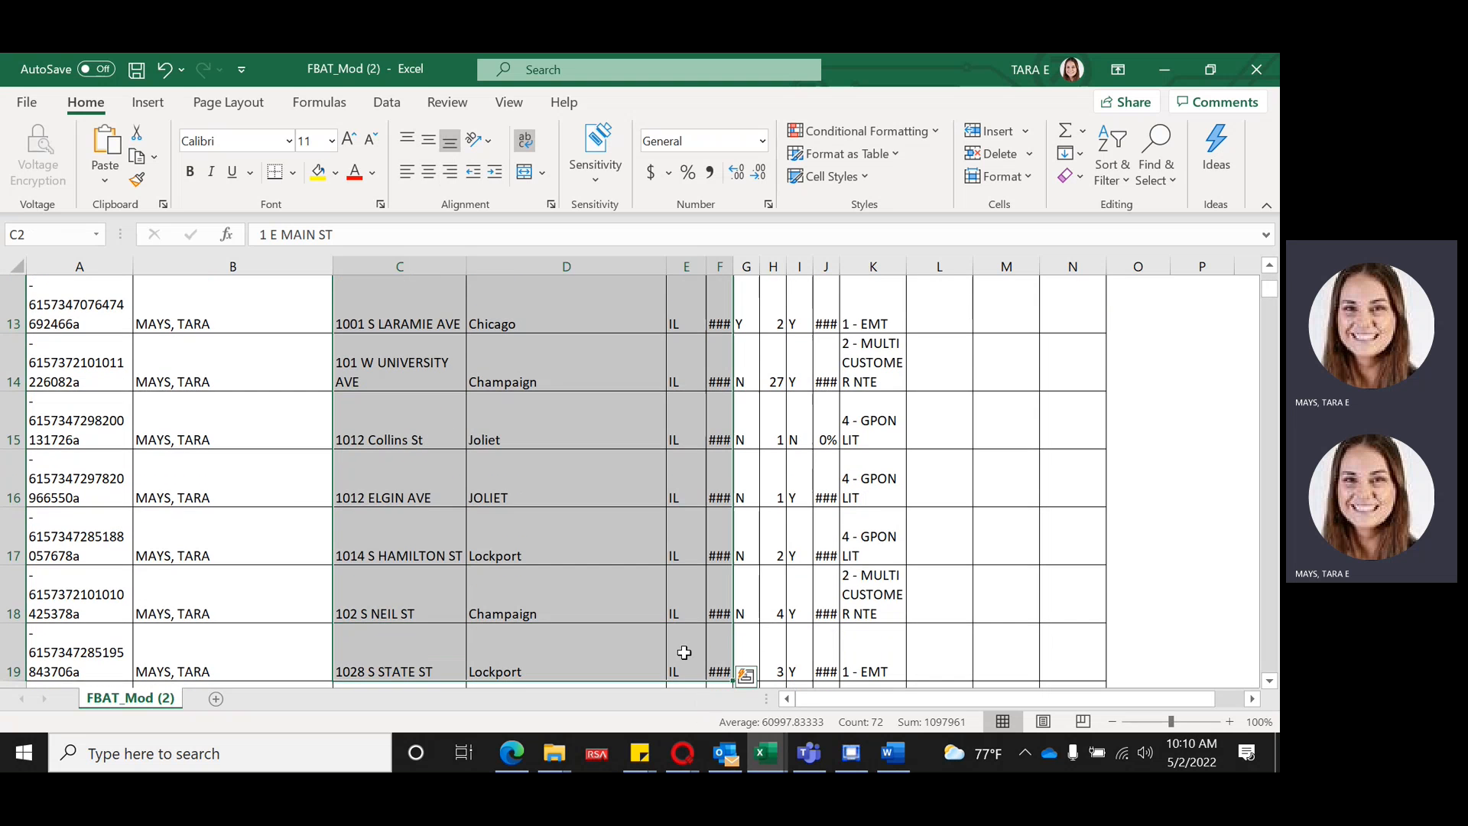
pyautogui.scroll(4, 474, 474)
pyautogui.click(387, 413)
pyautogui.click(391, 387)
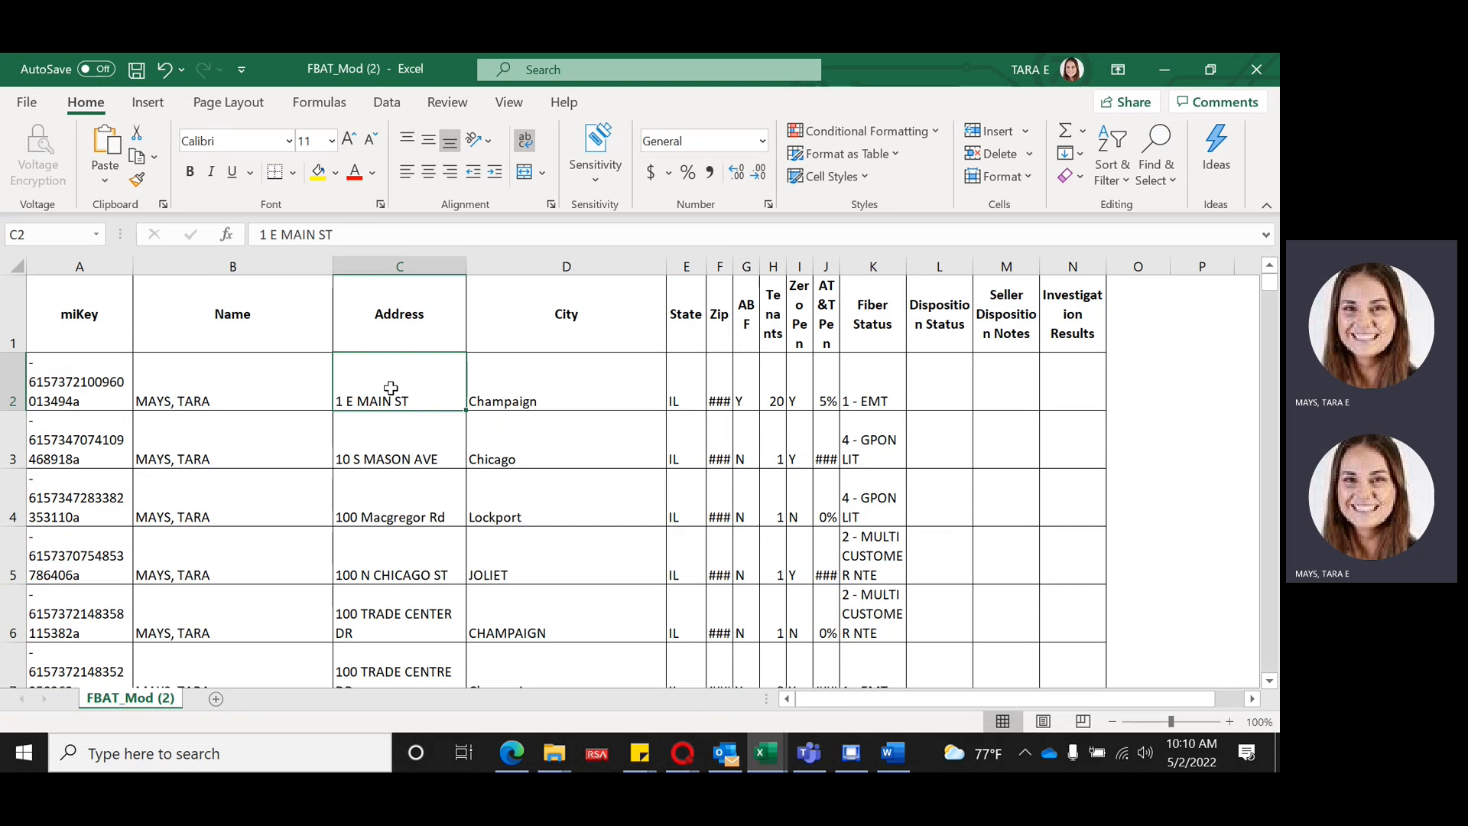
pyautogui.moveTo(423, 374)
pyautogui.mouseDown()
pyautogui.moveTo(449, 648)
pyautogui.moveTo(672, 632)
pyautogui.mouseUp()
# Step: Switch to the other FBAT_Mod workbook and scroll to the top of its sheet
pyautogui.moveTo(764, 753)
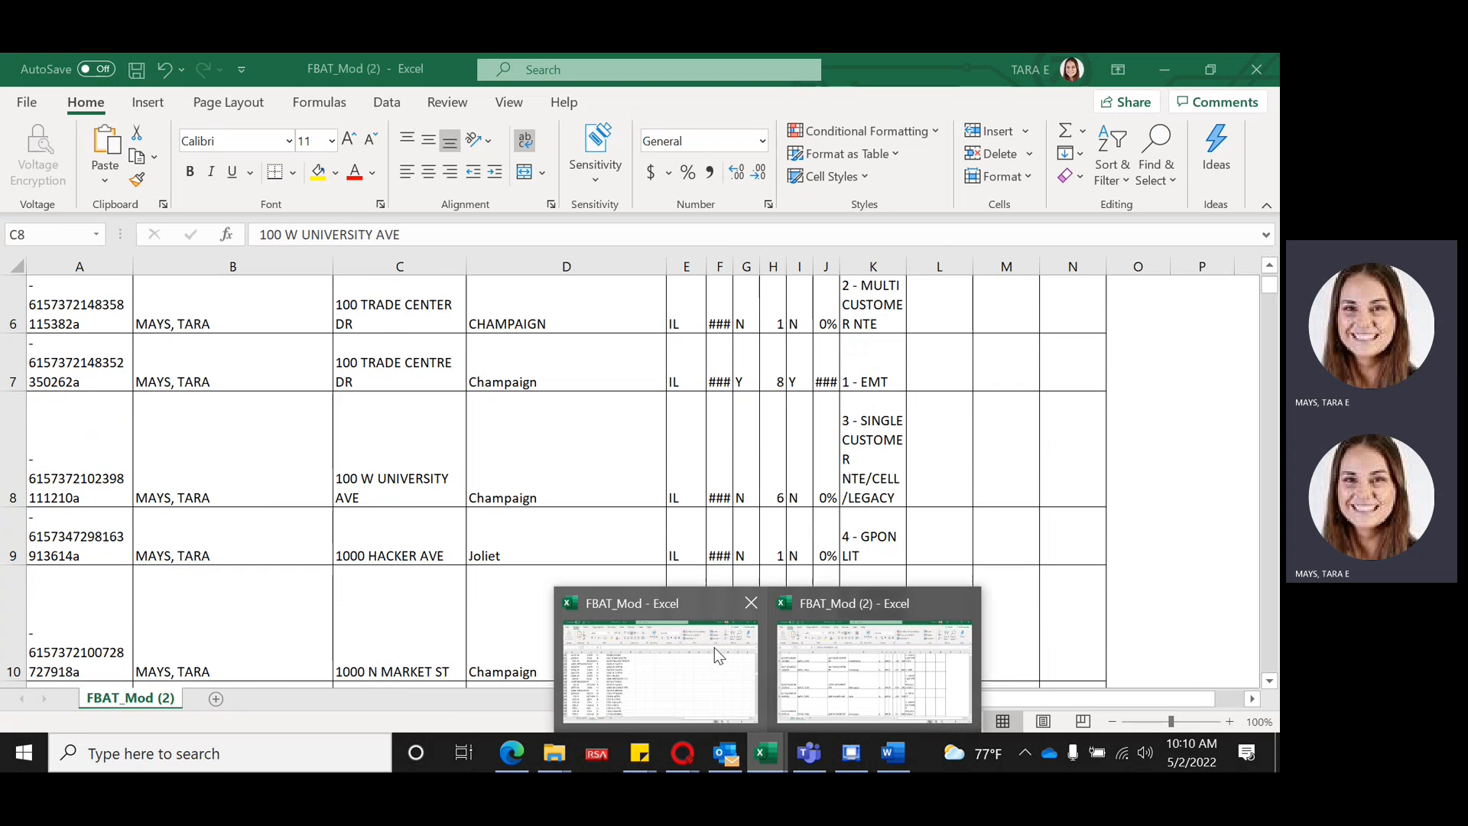
pyautogui.click(715, 647)
pyautogui.scroll(5, 323, 305)
pyautogui.scroll(20, 329, 349)
pyautogui.moveTo(1273, 359); pyautogui.dragTo(1273, 285)
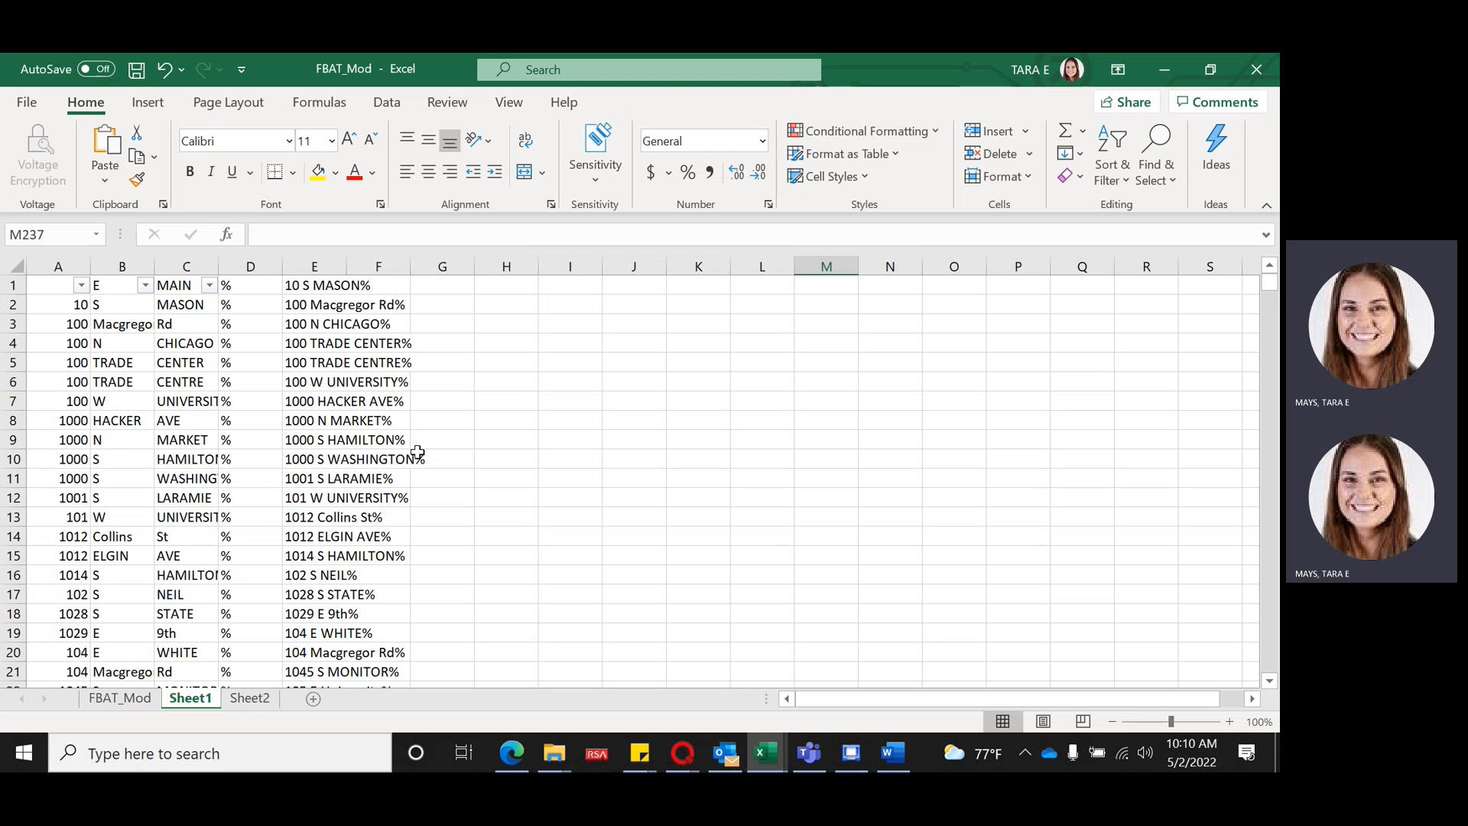
# Step: Compare the FBAT_Mod address sheet against the FBAT_Mod (2) workbook
pyautogui.moveTo(766, 753)
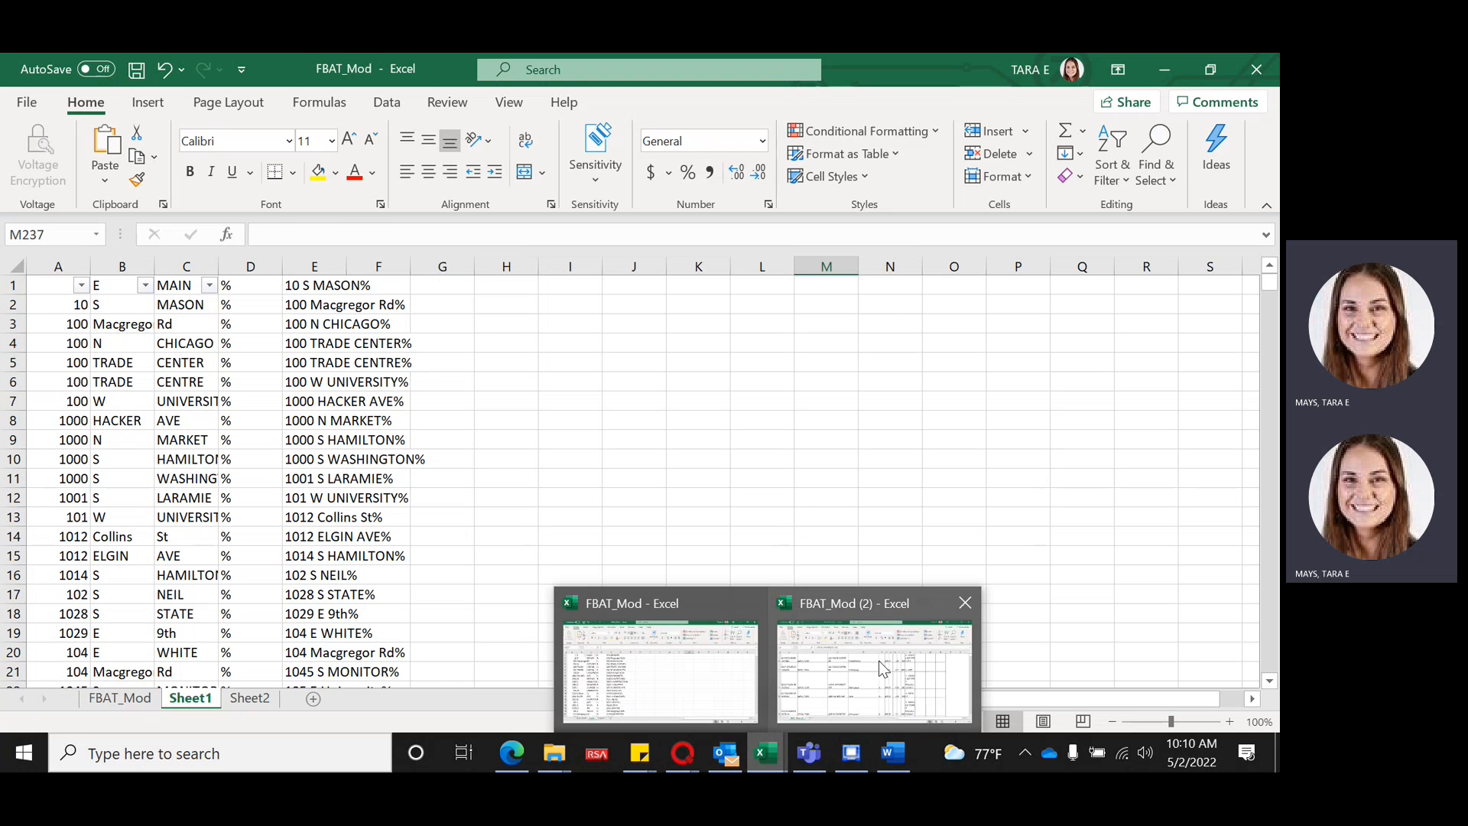
pyautogui.click(878, 660)
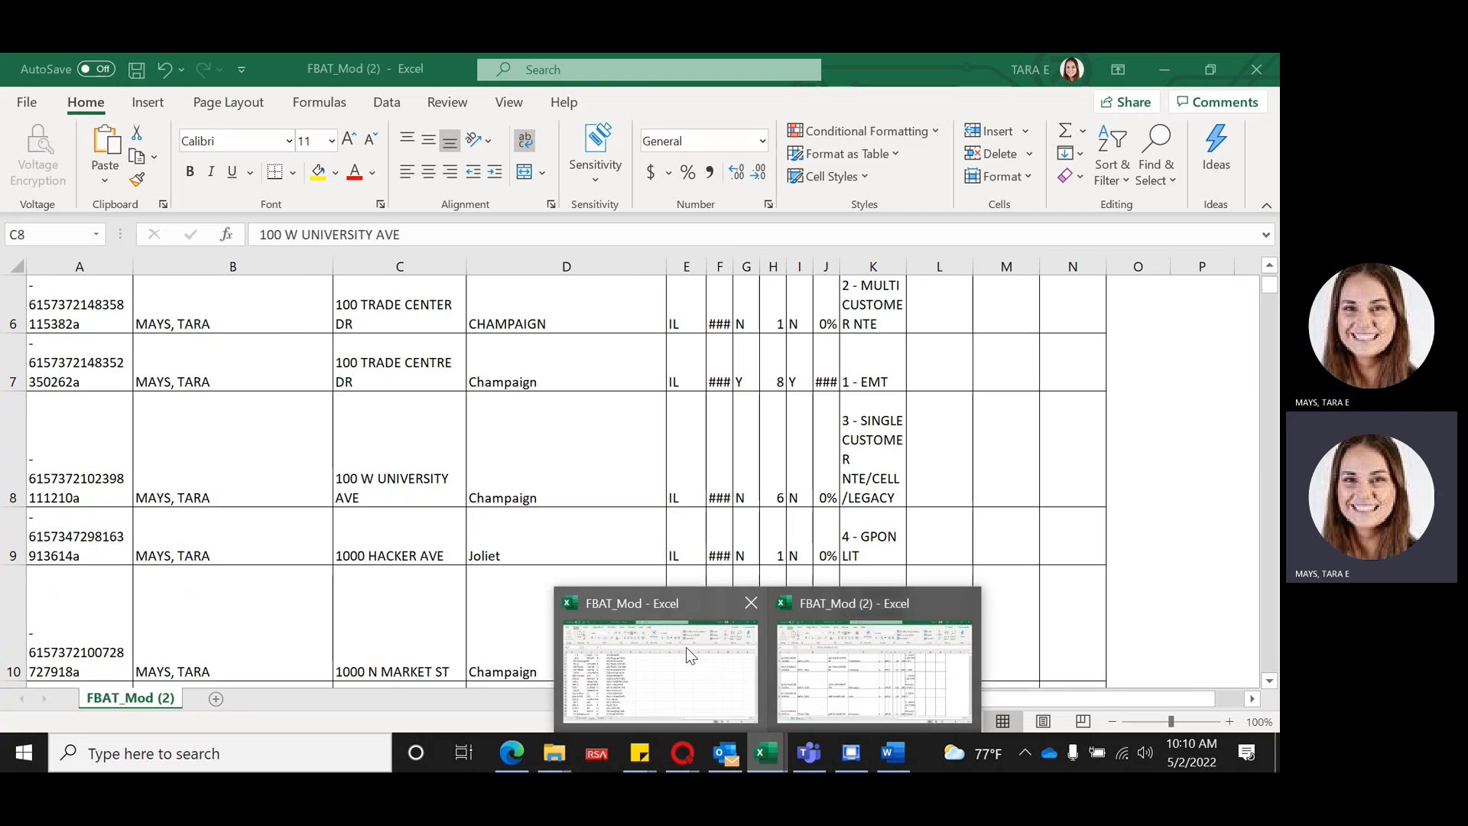
pyautogui.click(690, 656)
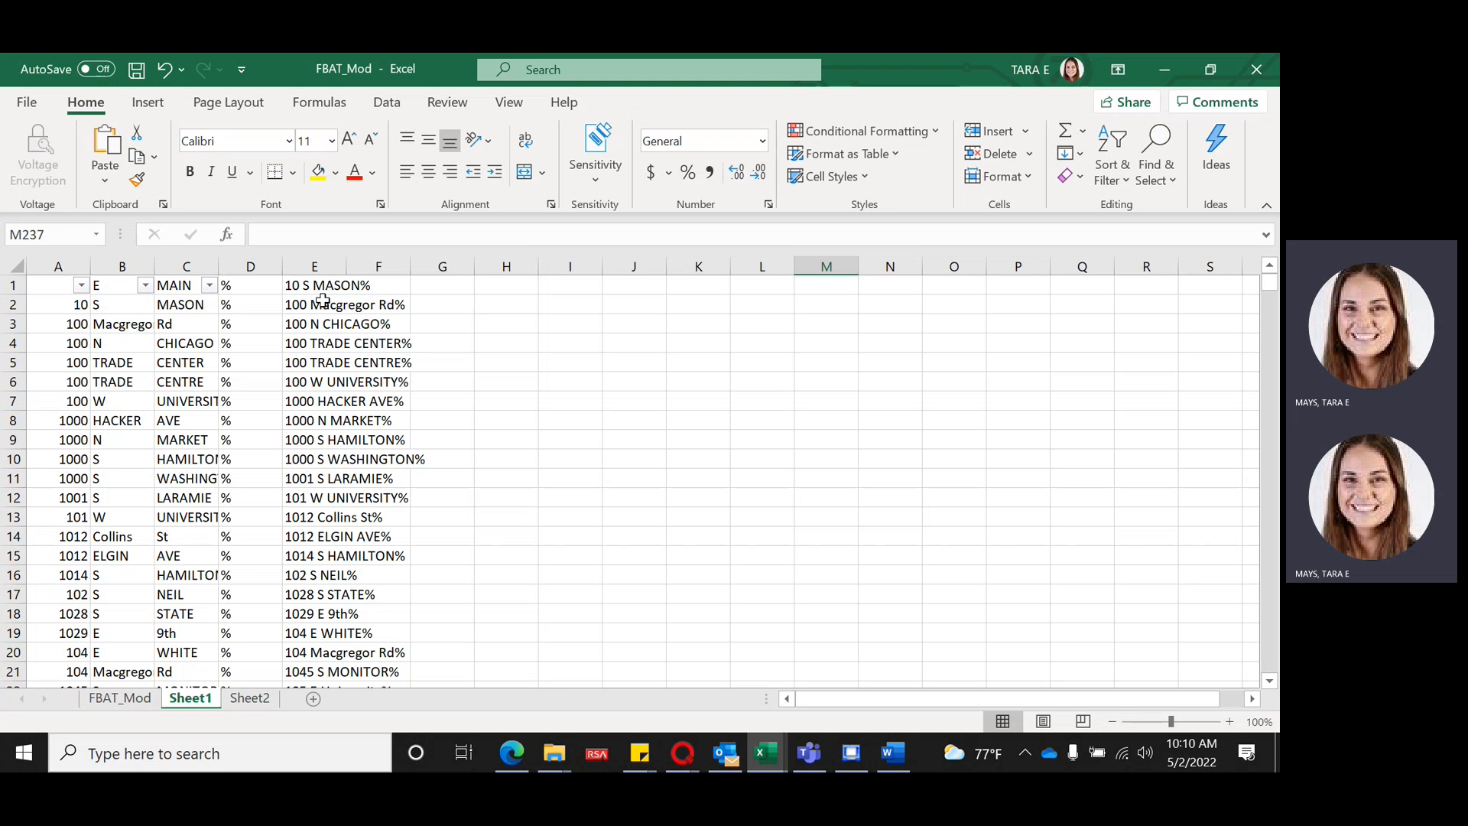
pyautogui.moveTo(321, 286); pyautogui.dragTo(334, 667)
pyautogui.click(765, 753)
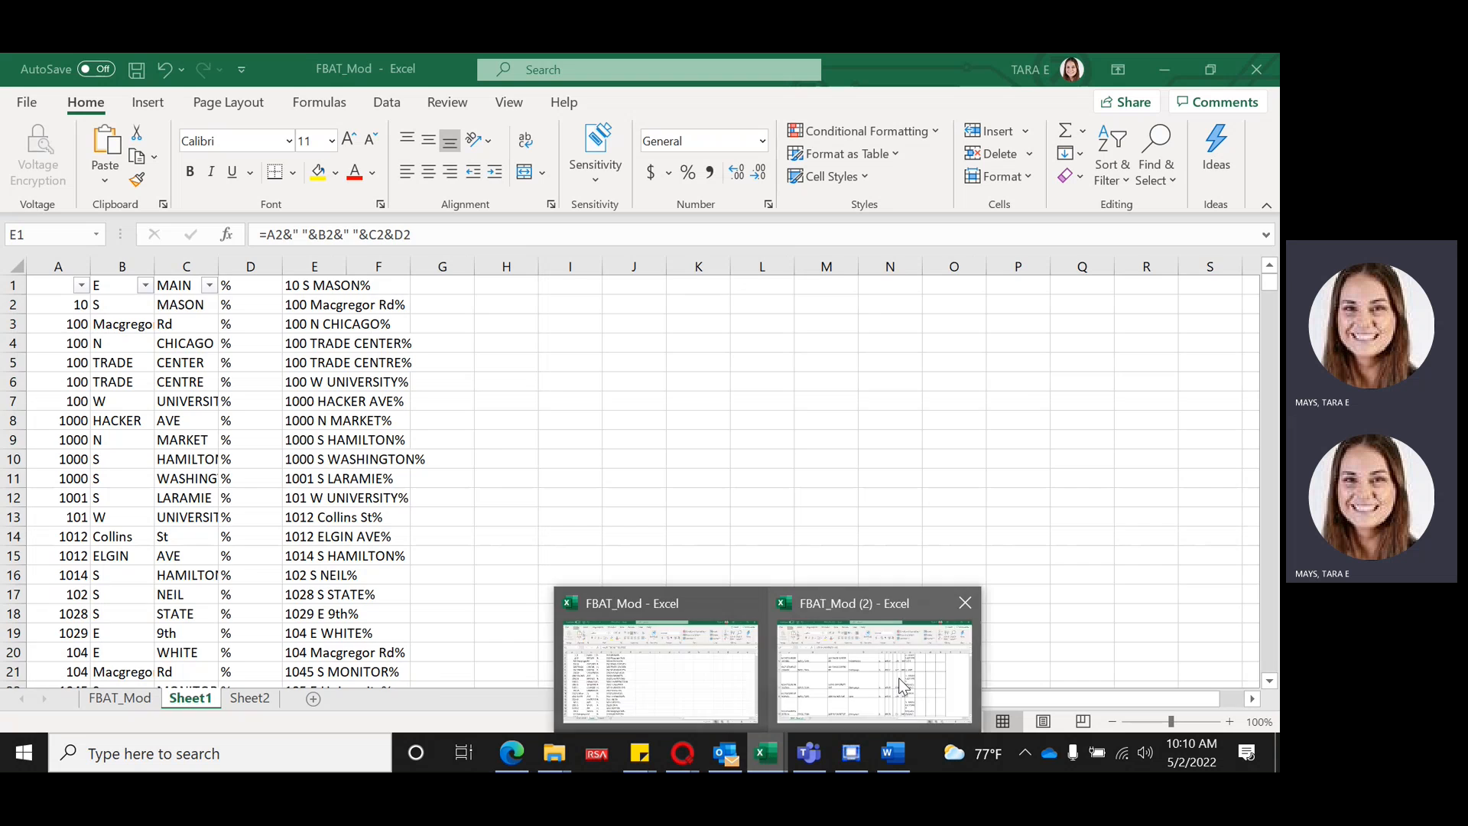
pyautogui.click(898, 677)
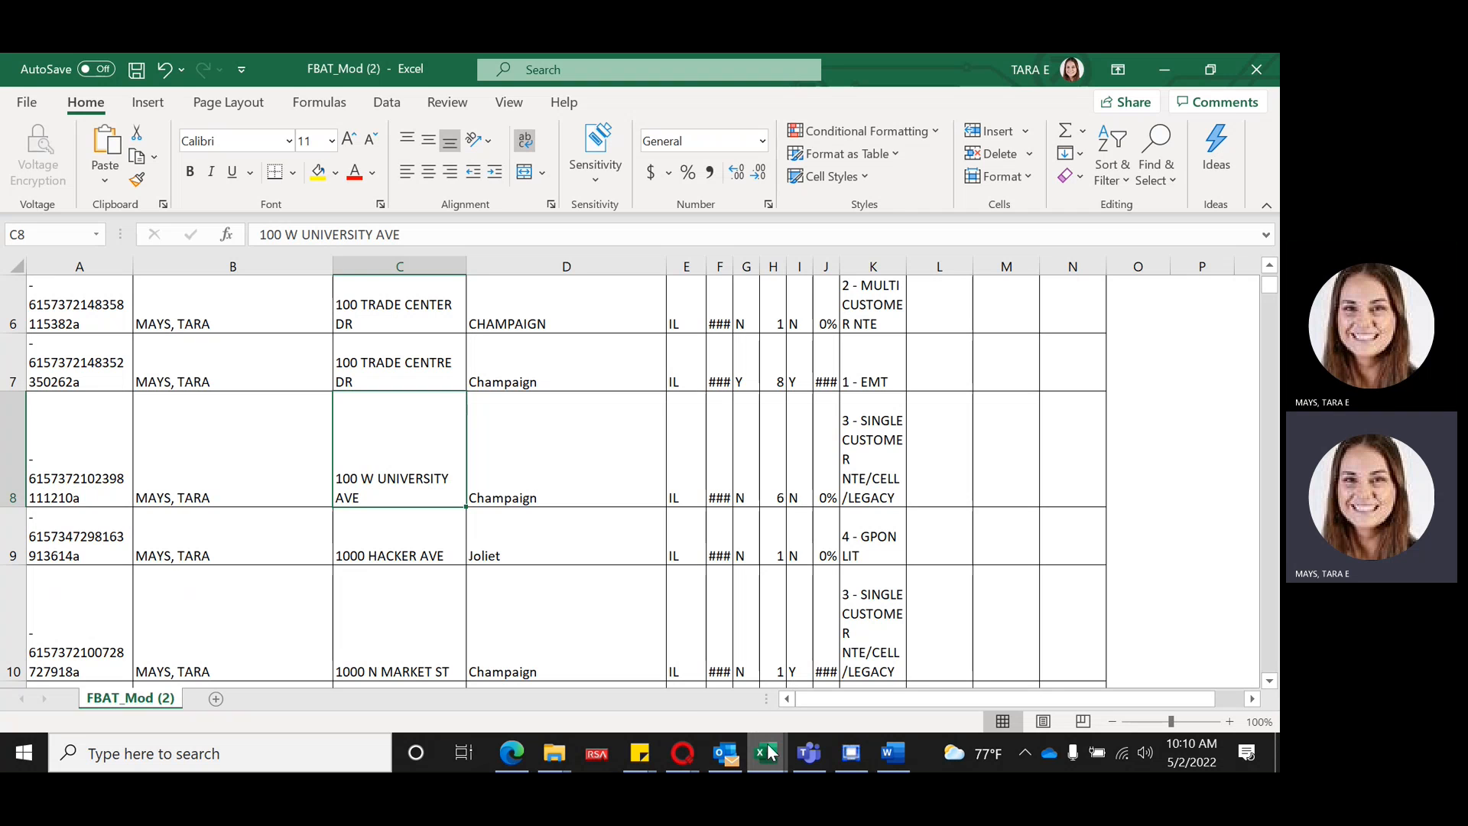
pyautogui.moveTo(776, 745)
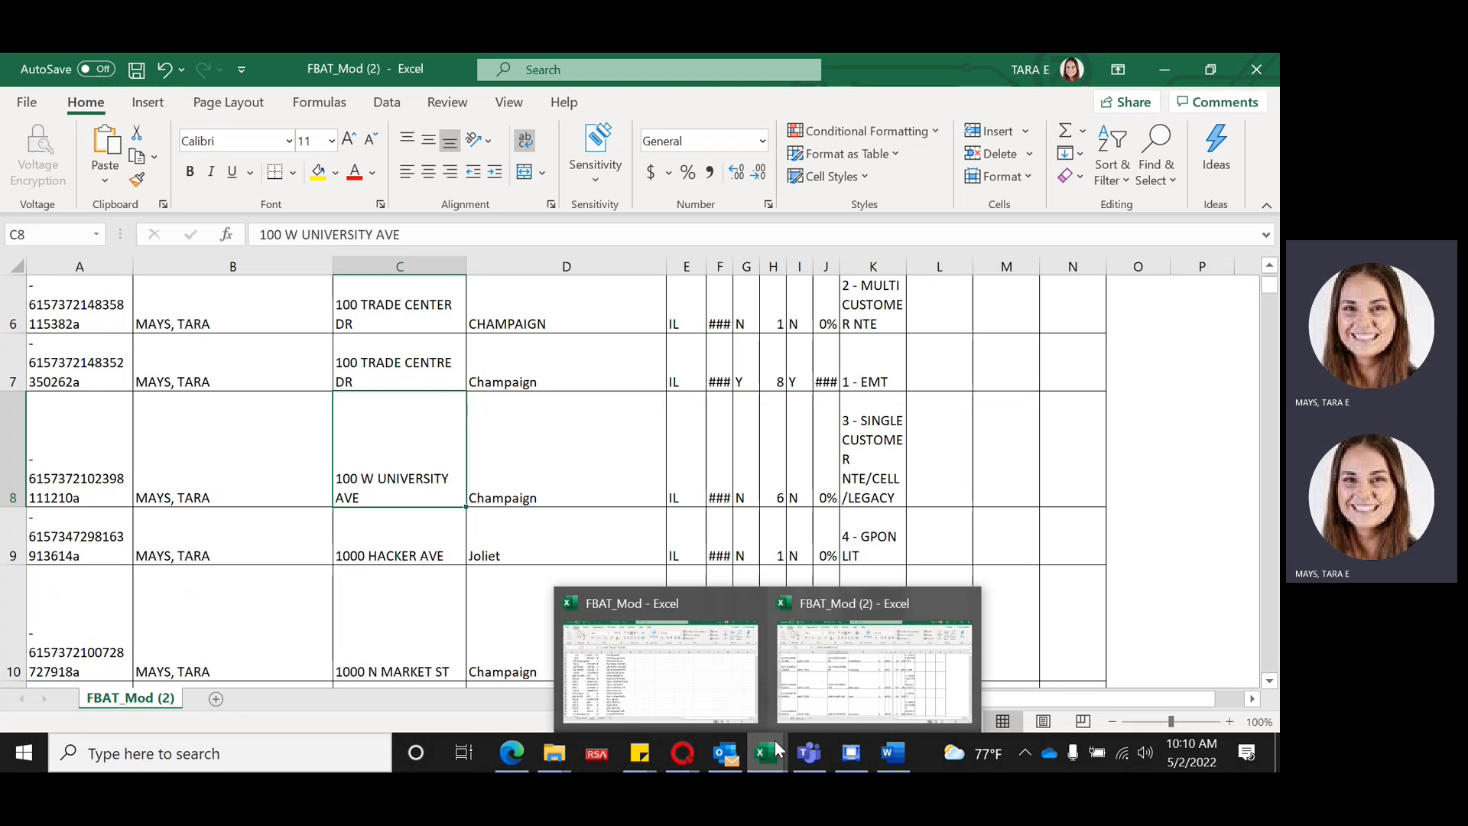
pyautogui.click(687, 667)
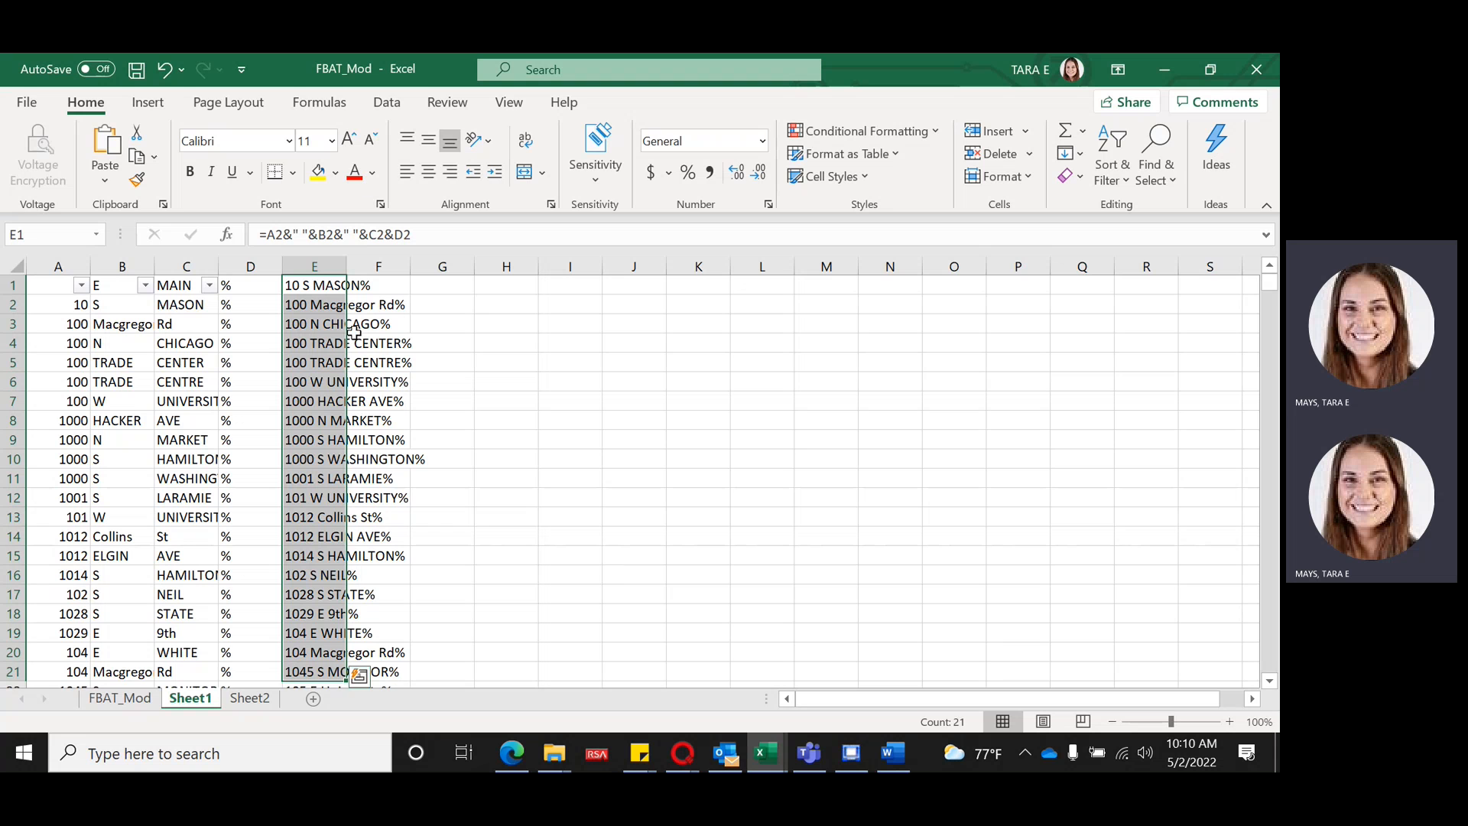
# Step: Copy the 250 combined wildcard addresses in E1:E250 of Sheet1
pyautogui.click(320, 287)
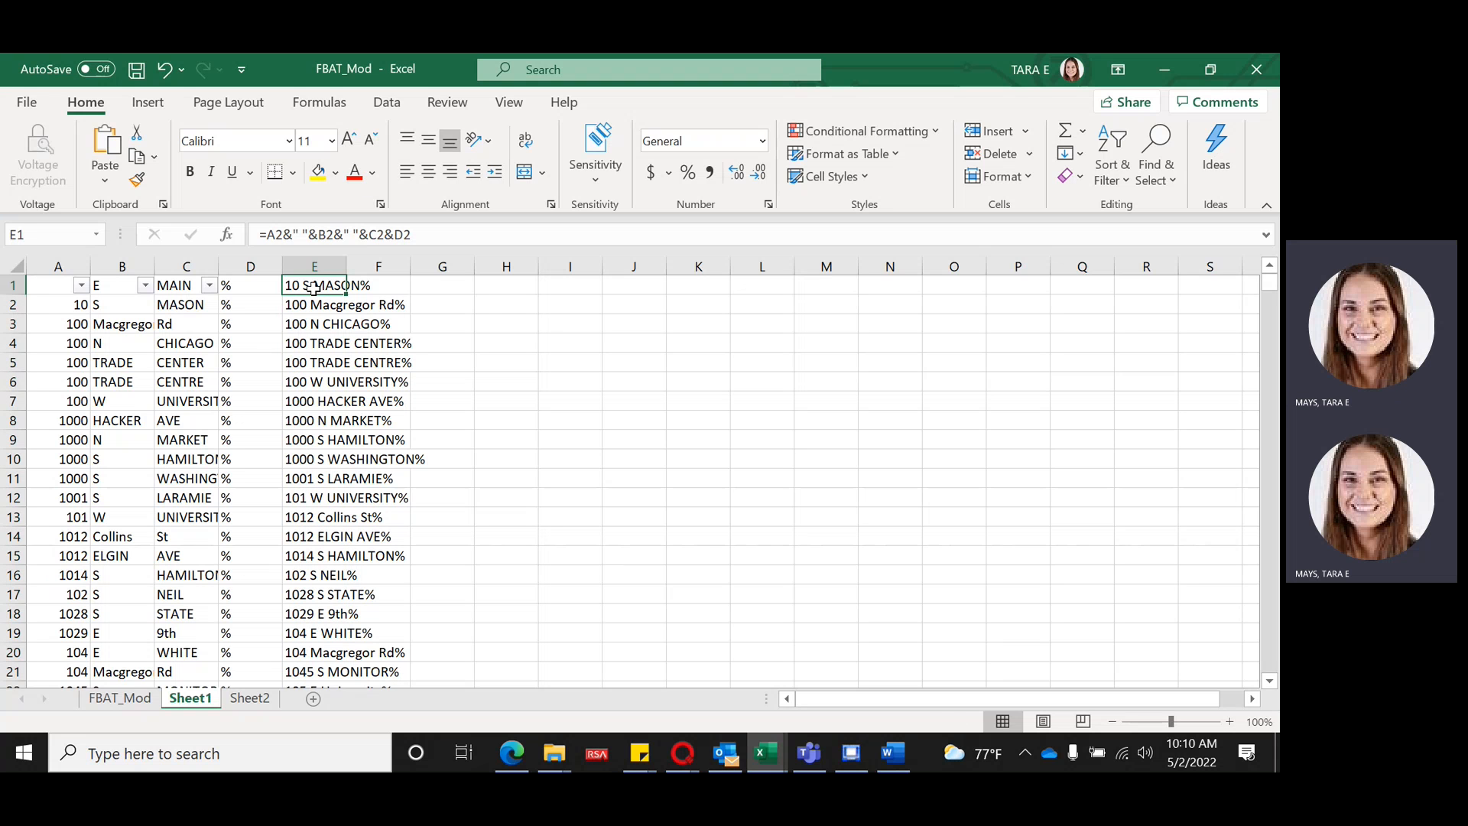
pyautogui.moveTo(314, 288); pyautogui.dragTo(330, 607)
pyautogui.hotkey('ctrl', 'c')
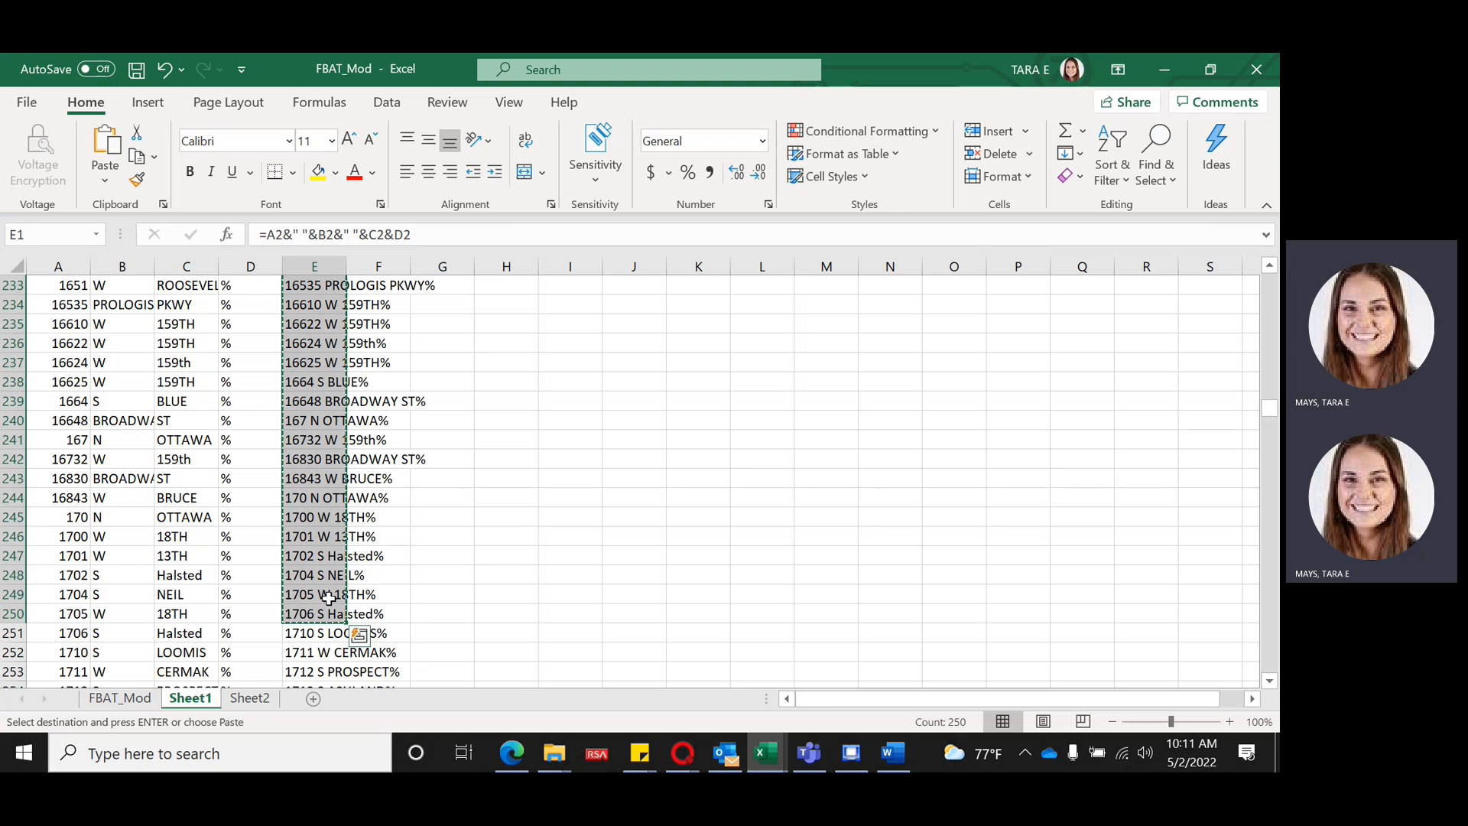
pyautogui.click(512, 750)
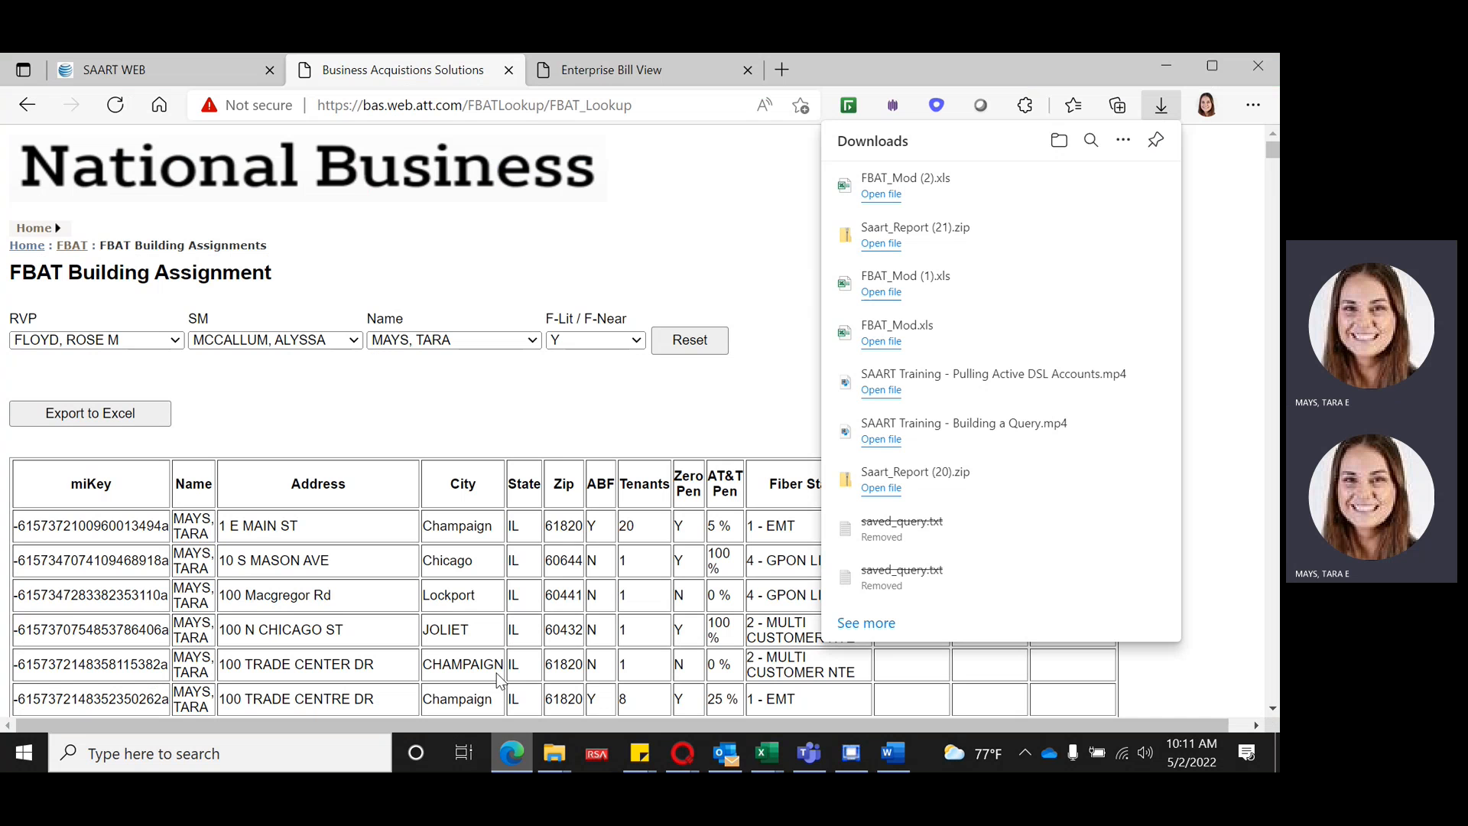
# Step: Paste the copied address list into SAART WEB's Location Address criteria
pyautogui.click(216, 78)
pyautogui.click(235, 386)
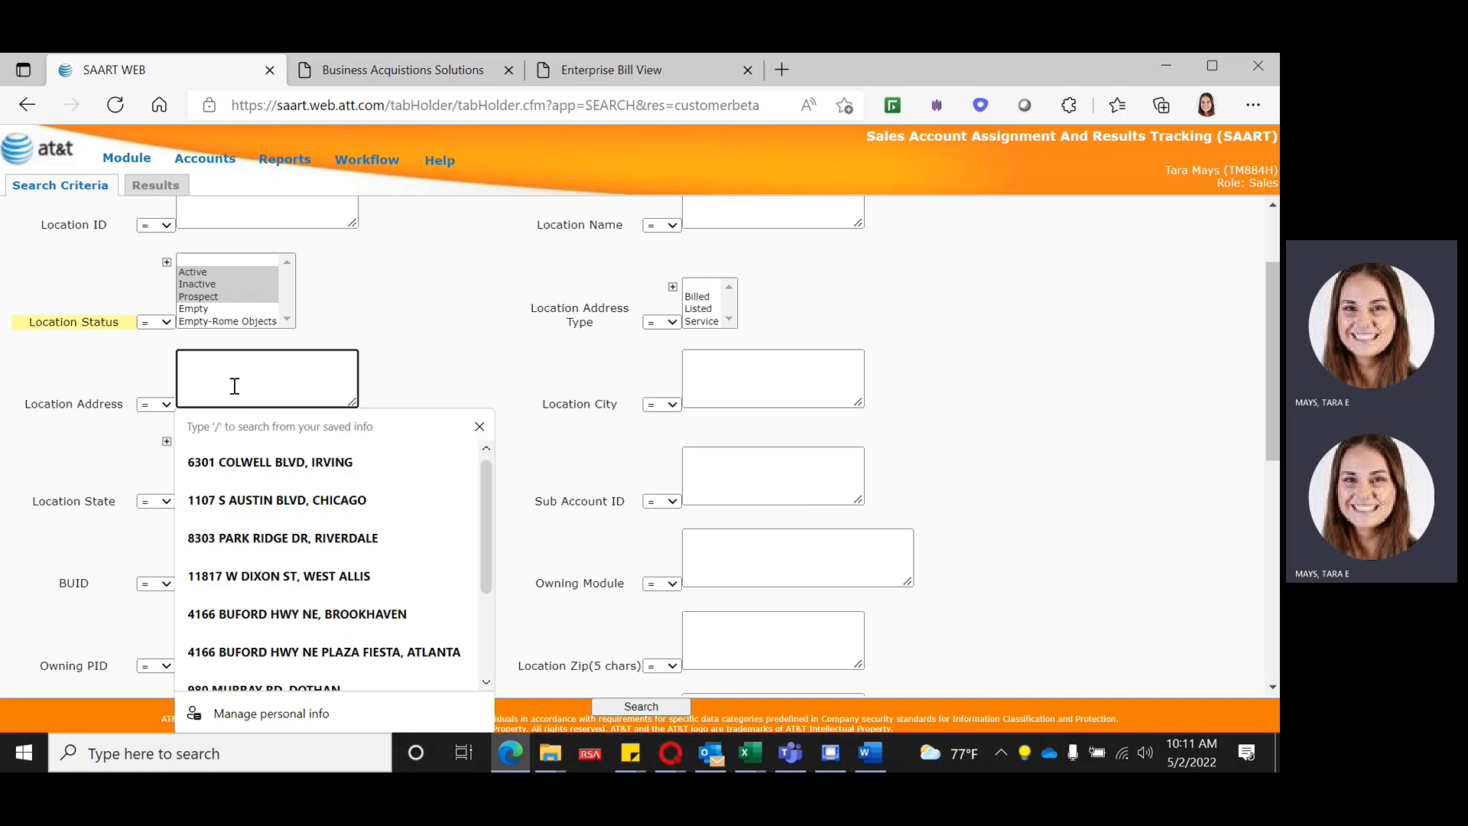
pyautogui.hotkey('ctrl', 'v')
pyautogui.scroll(2, 235, 387)
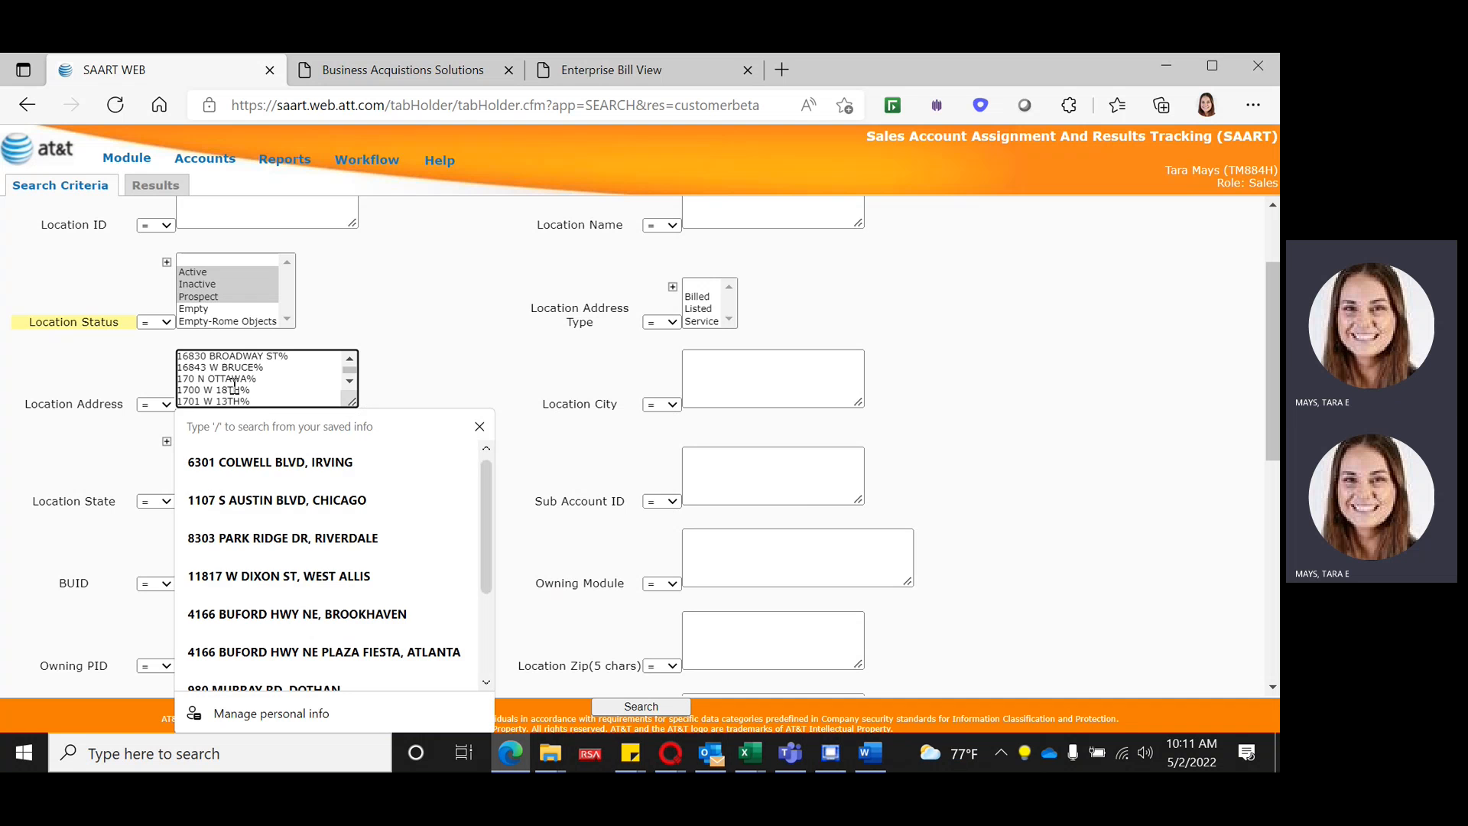
pyautogui.click(284, 370)
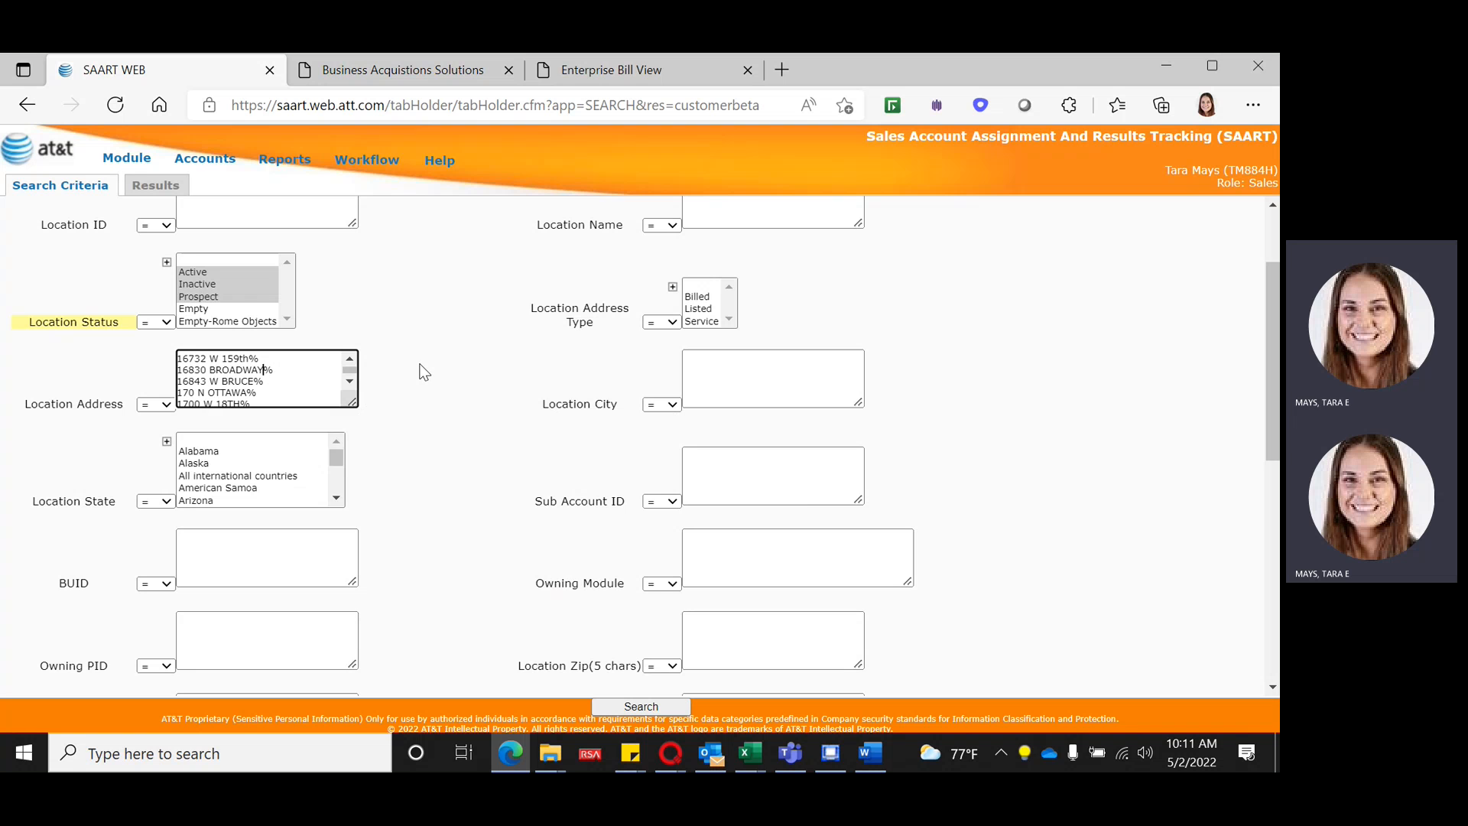
# Step: Remove ' PKWY' from the 16535 and 16427 PROLOGIS address entries
pyautogui.scroll(2, 295, 380)
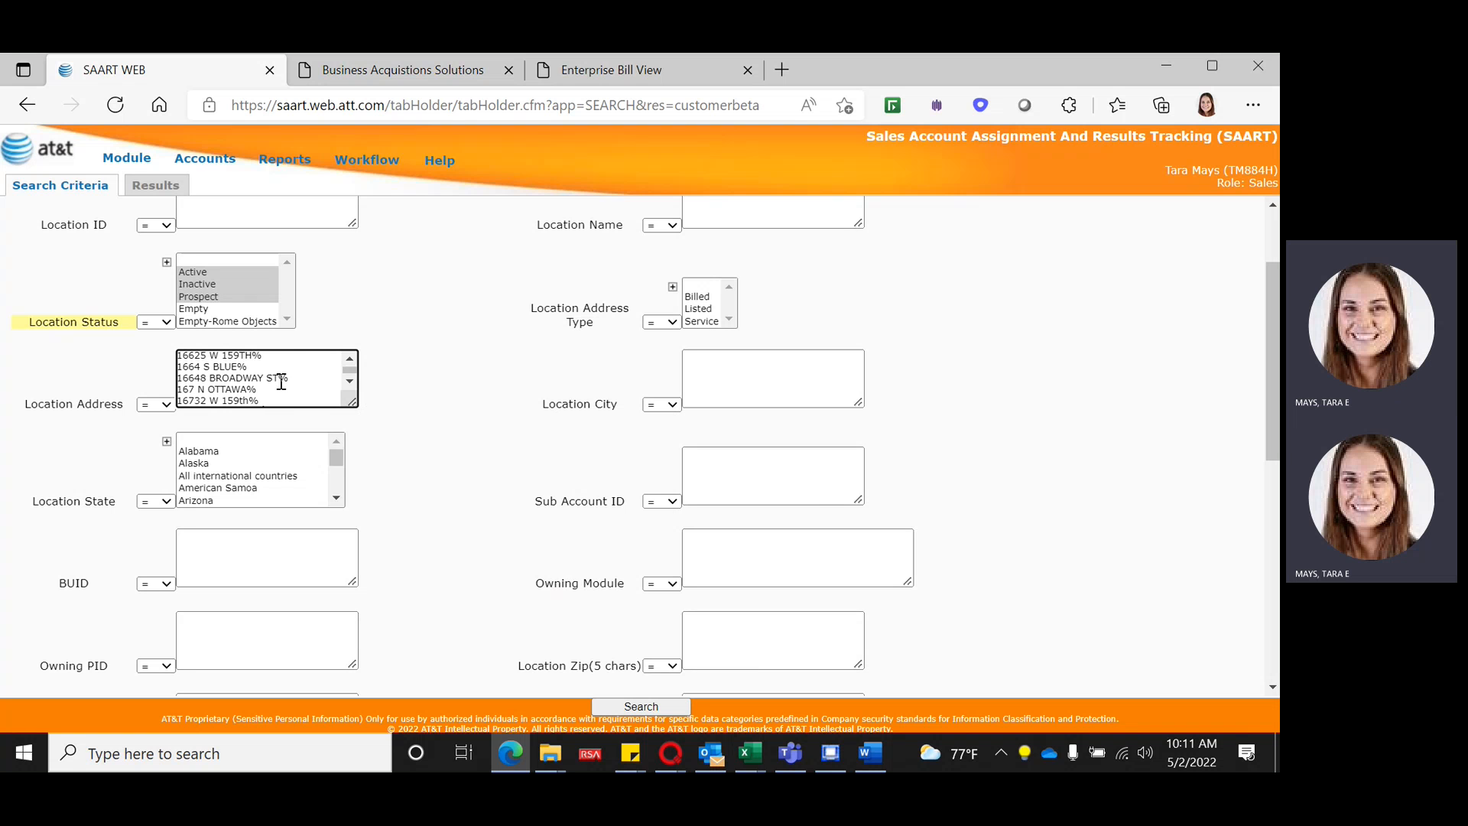
pyautogui.scroll(1, 299, 384)
pyautogui.scroll(1, 295, 383)
pyautogui.moveTo(289, 380); pyautogui.dragTo(262, 378)
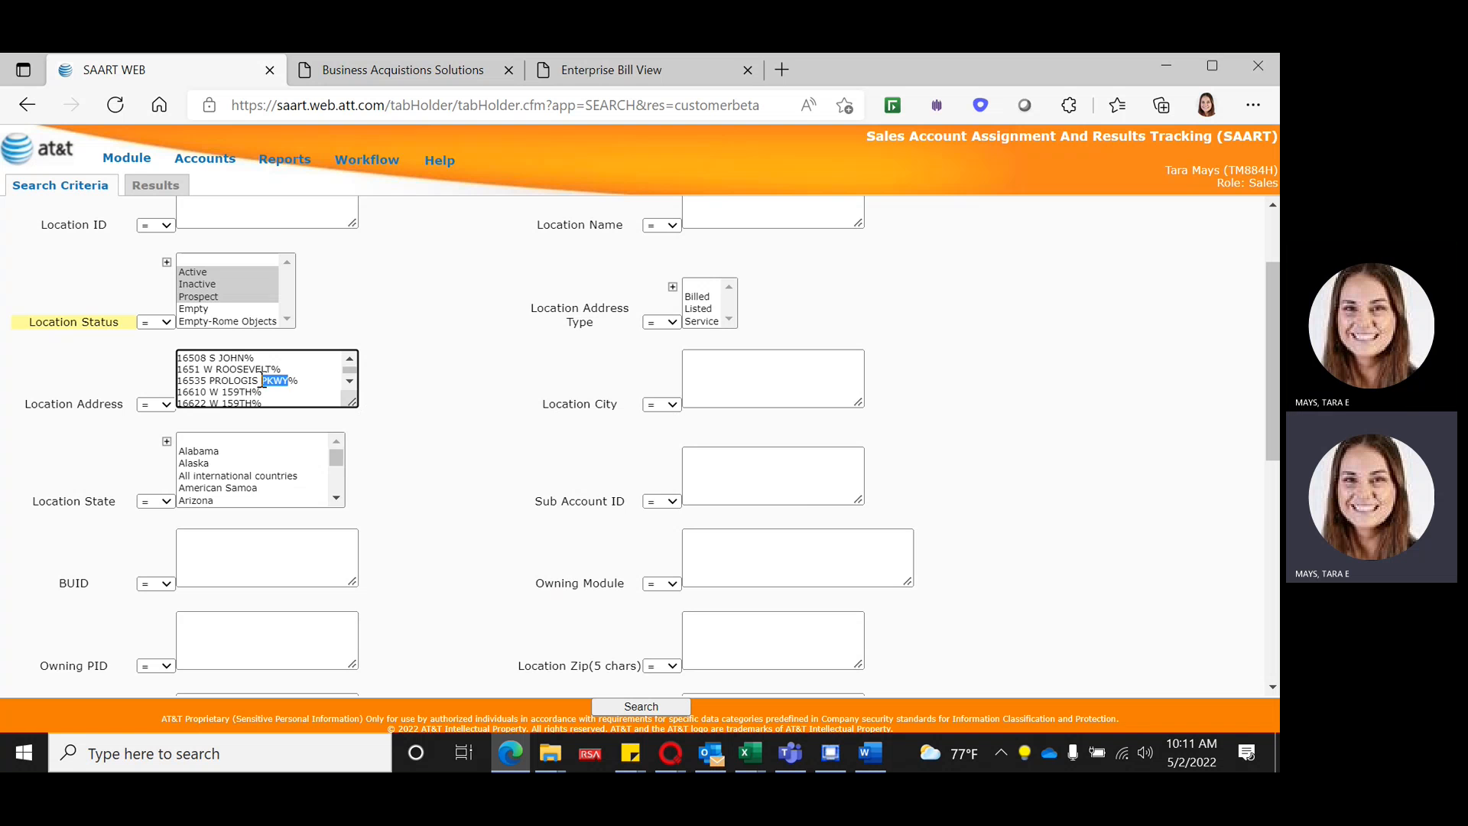
pyautogui.press('BackSpace')
pyautogui.scroll(1, 256, 376)
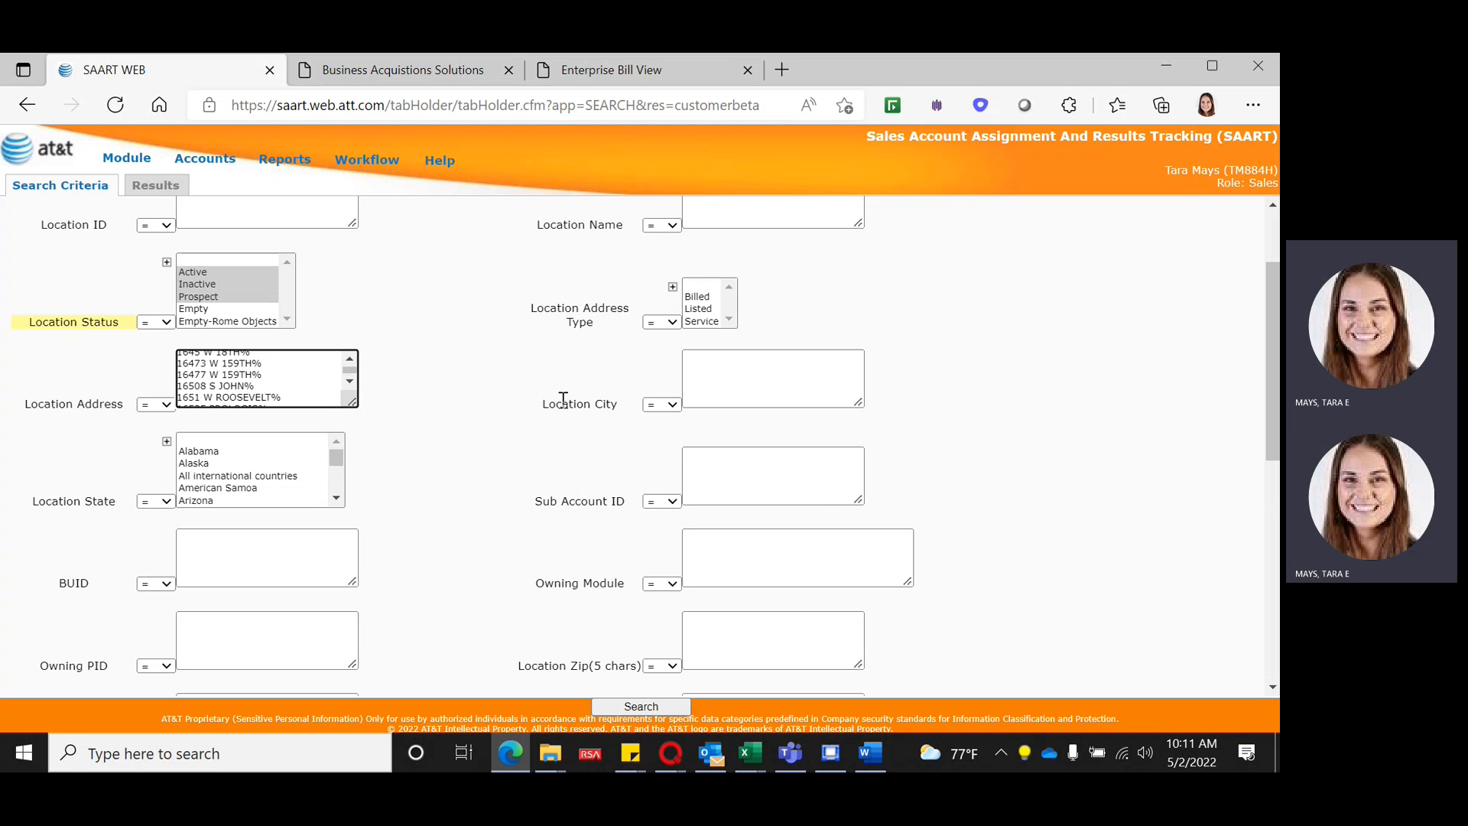
pyautogui.scroll(-2, 563, 400)
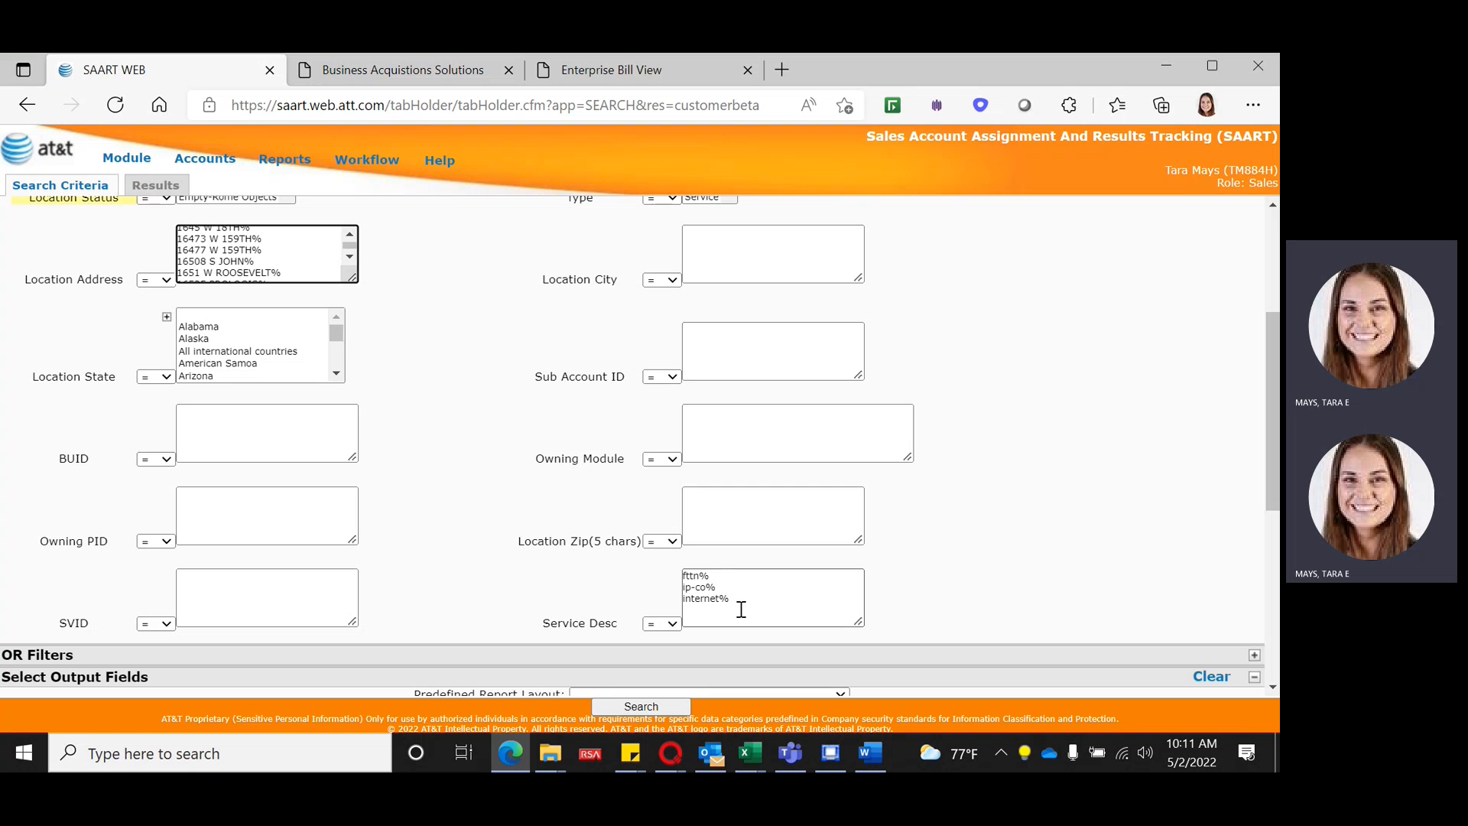
pyautogui.moveTo(735, 599); pyautogui.dragTo(665, 576)
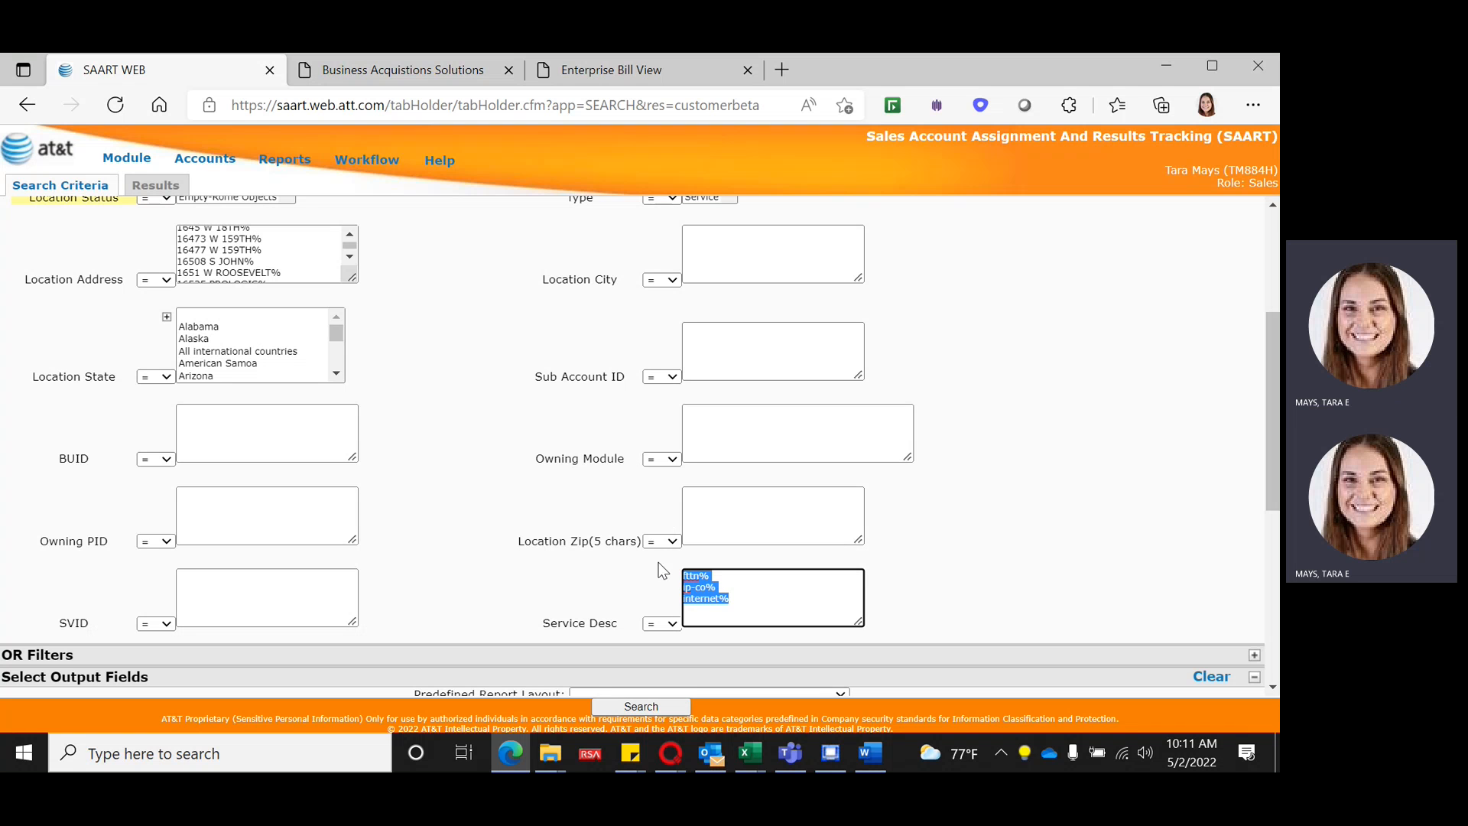
pyautogui.scroll(3, 289, 254)
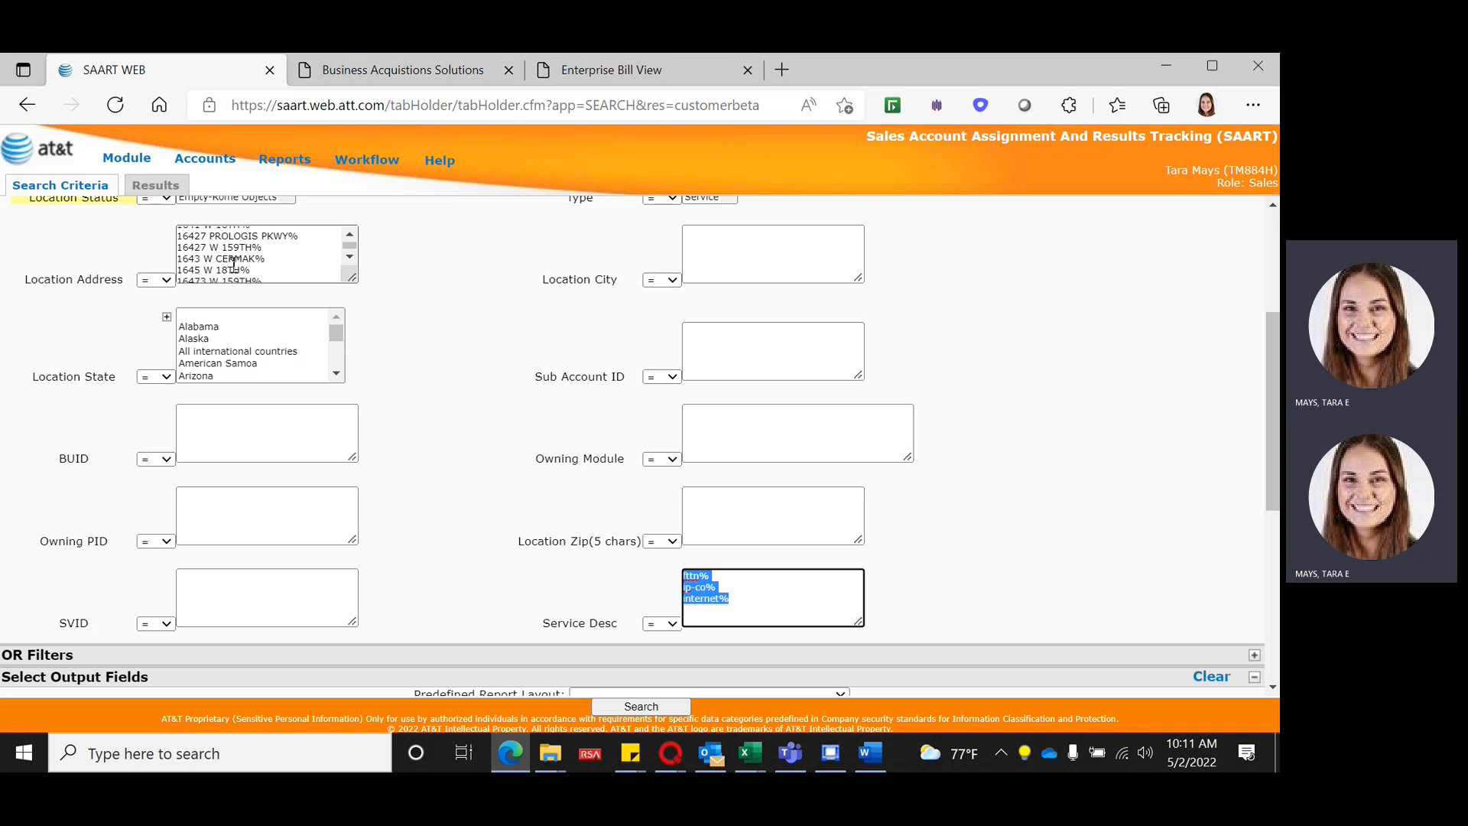
pyautogui.moveTo(296, 250); pyautogui.dragTo(259, 250)
pyautogui.press('BackSpace')
# Step: Run the location search using the pasted wildcard addresses
pyautogui.click(652, 707)
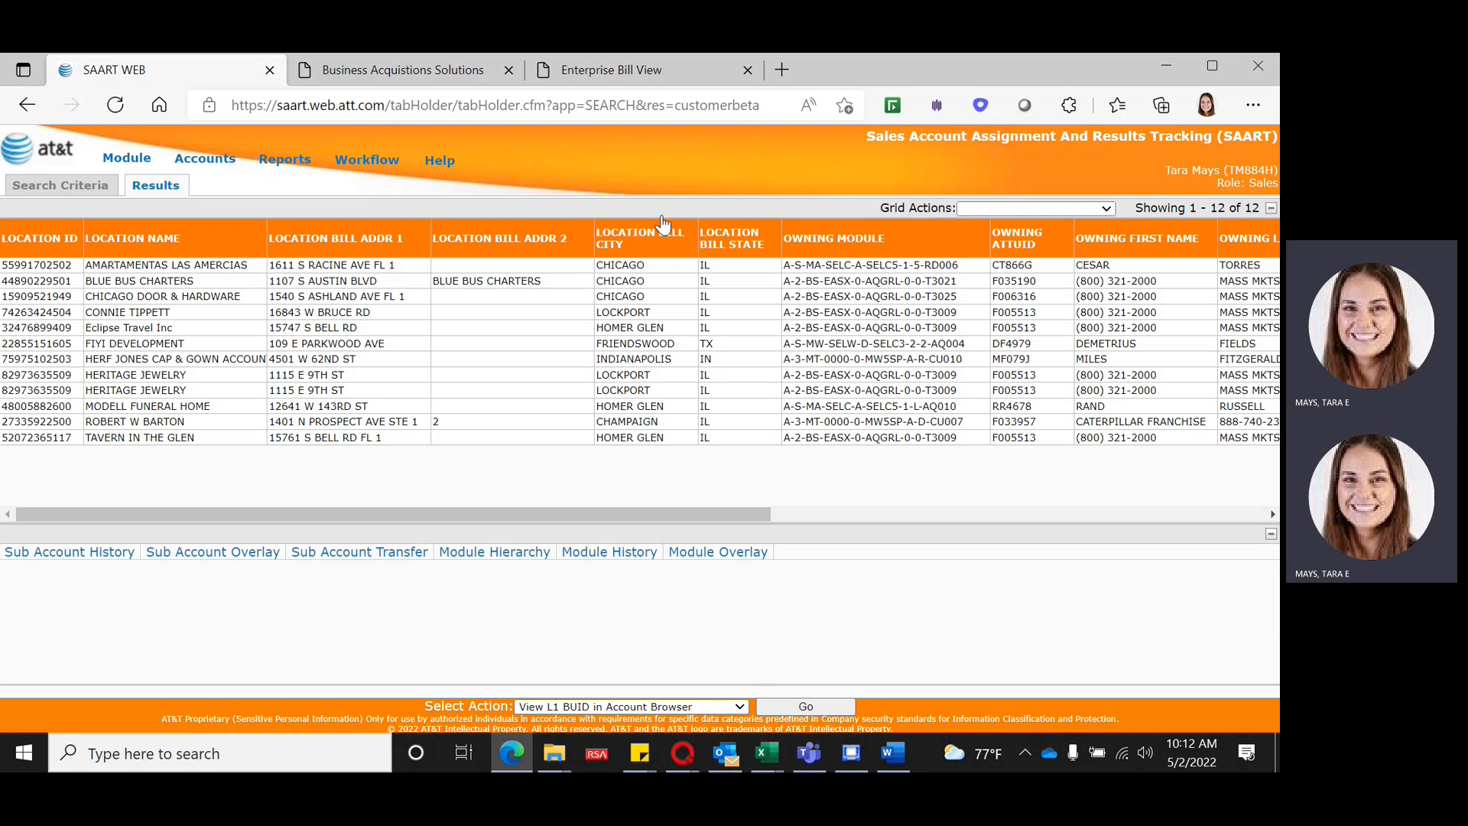
# Step: Export the 12 results via Grid Actions and open the report inside Saart_Report (22).zip
pyautogui.click(975, 213)
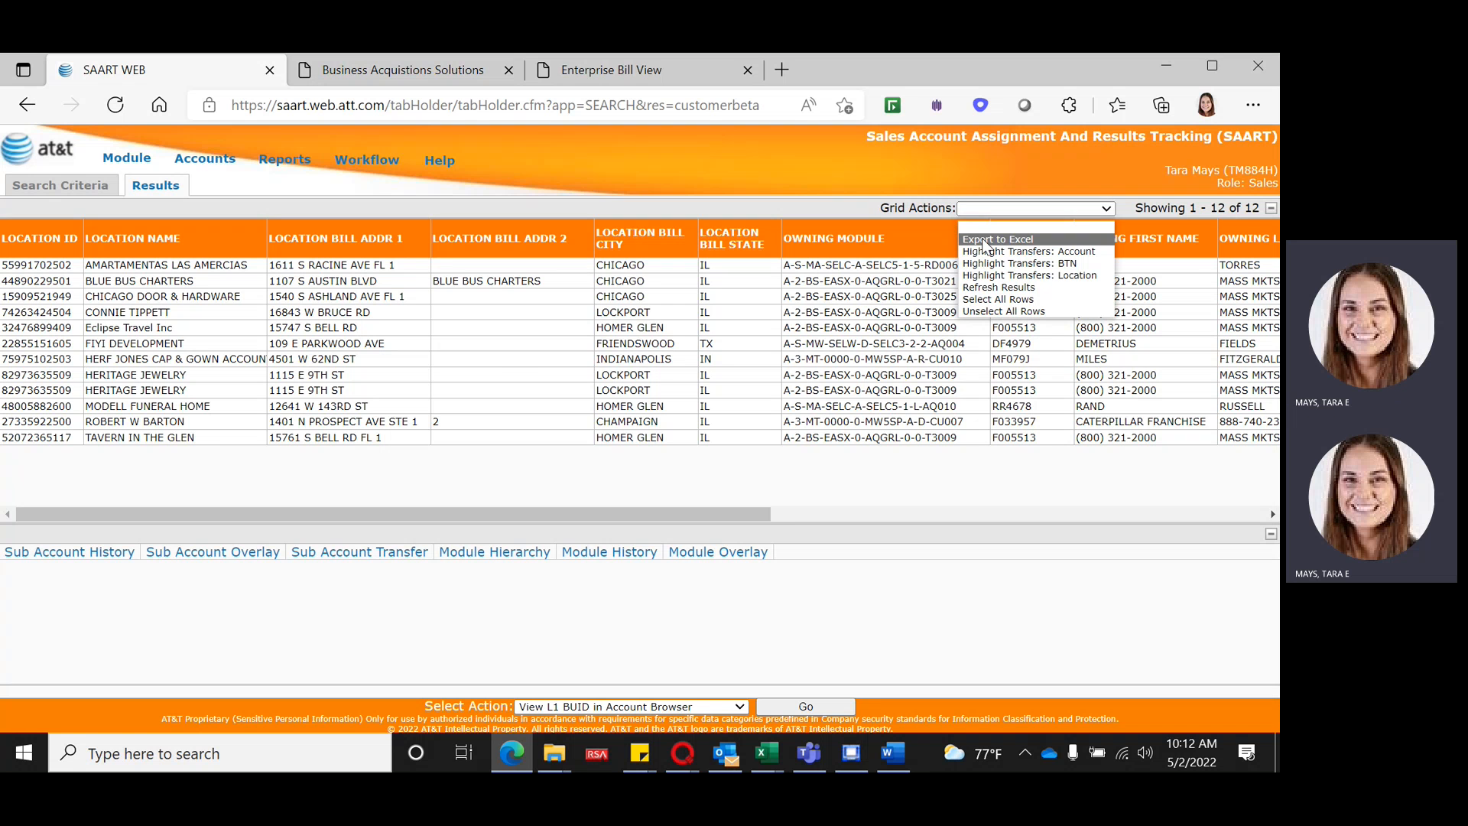
pyautogui.click(985, 240)
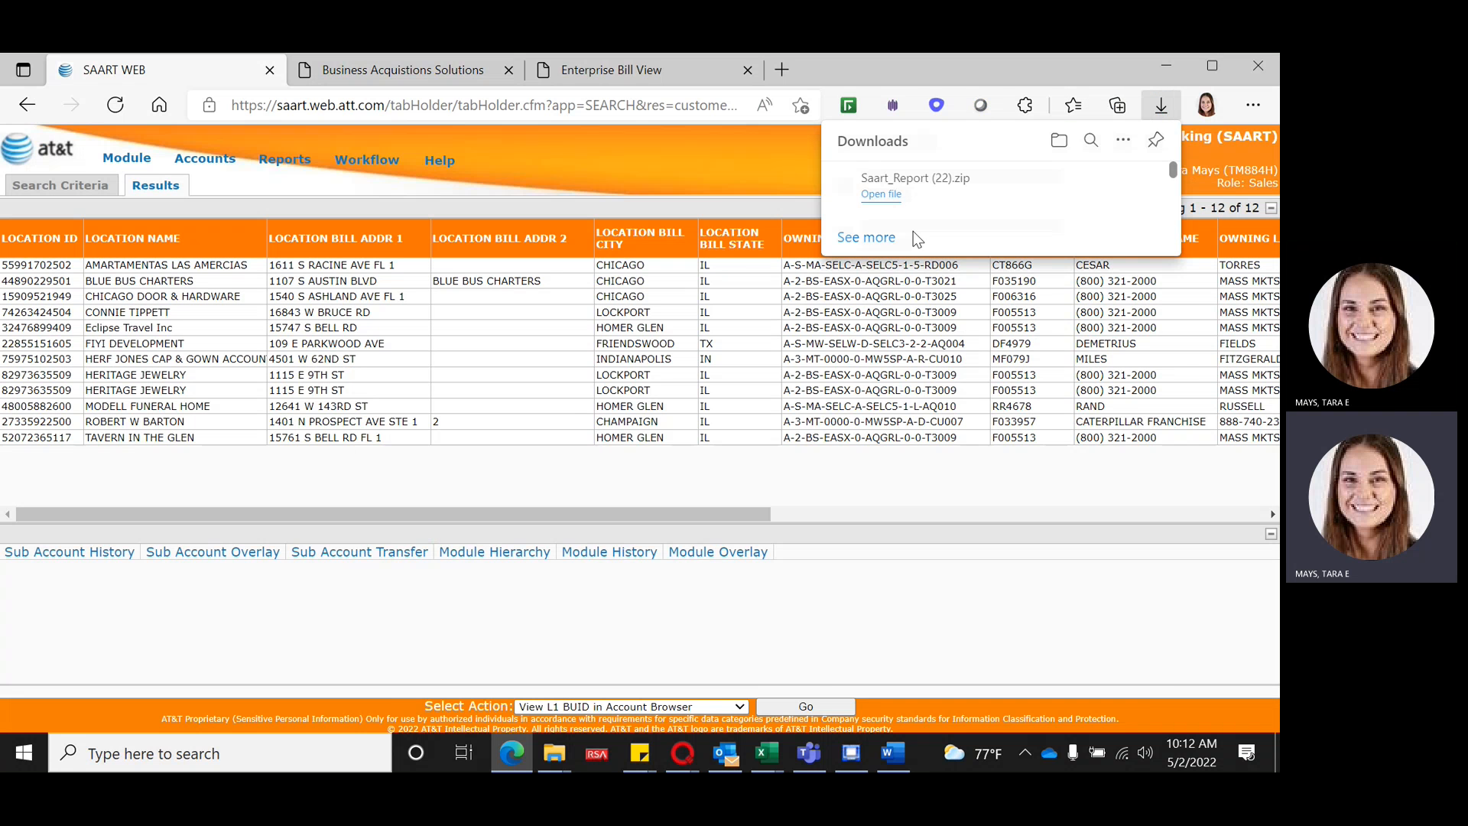
pyautogui.click(887, 235)
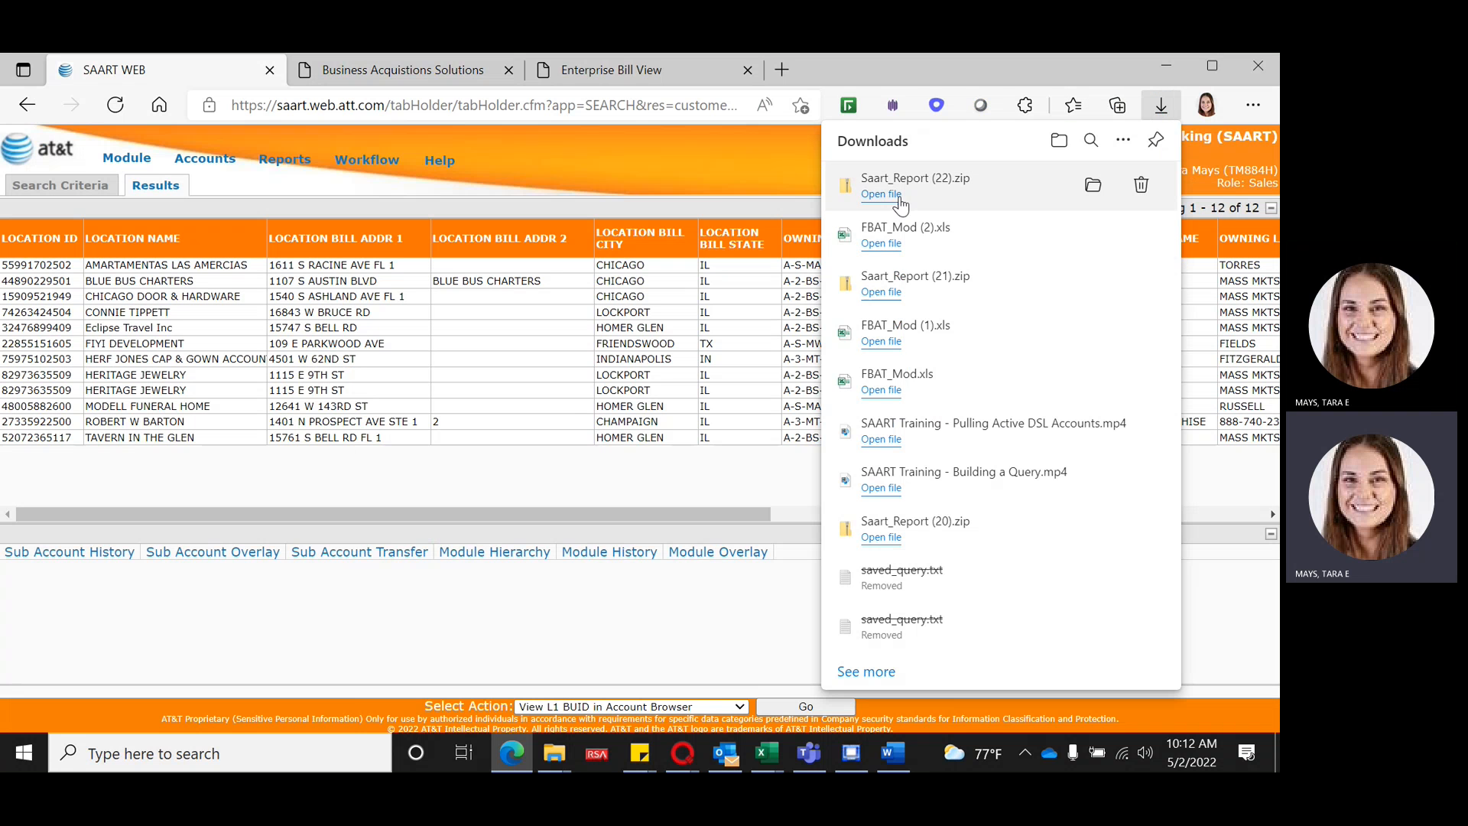
pyautogui.click(884, 194)
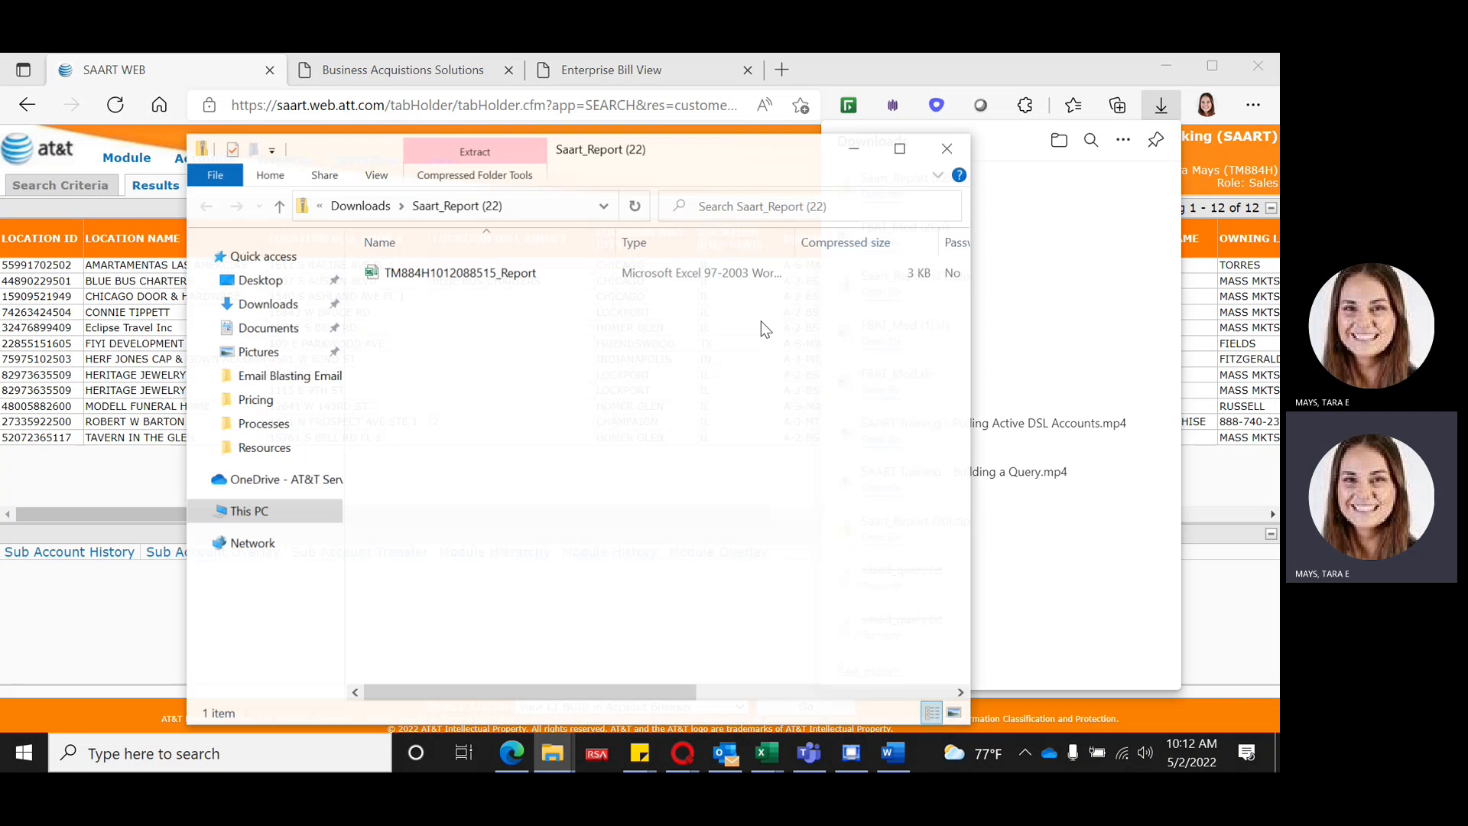
pyautogui.doubleClick(495, 272)
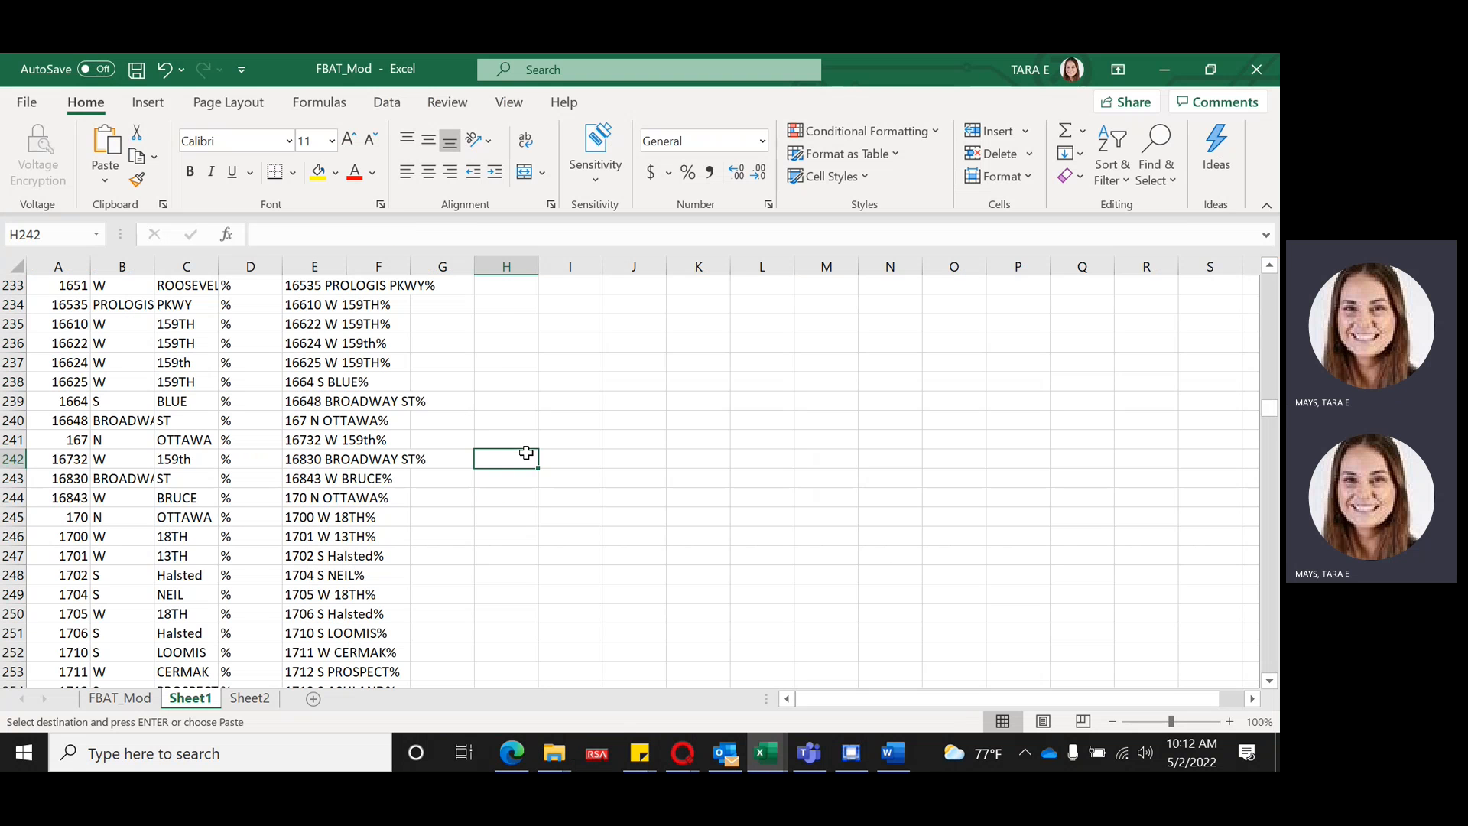
pyautogui.click(566, 456)
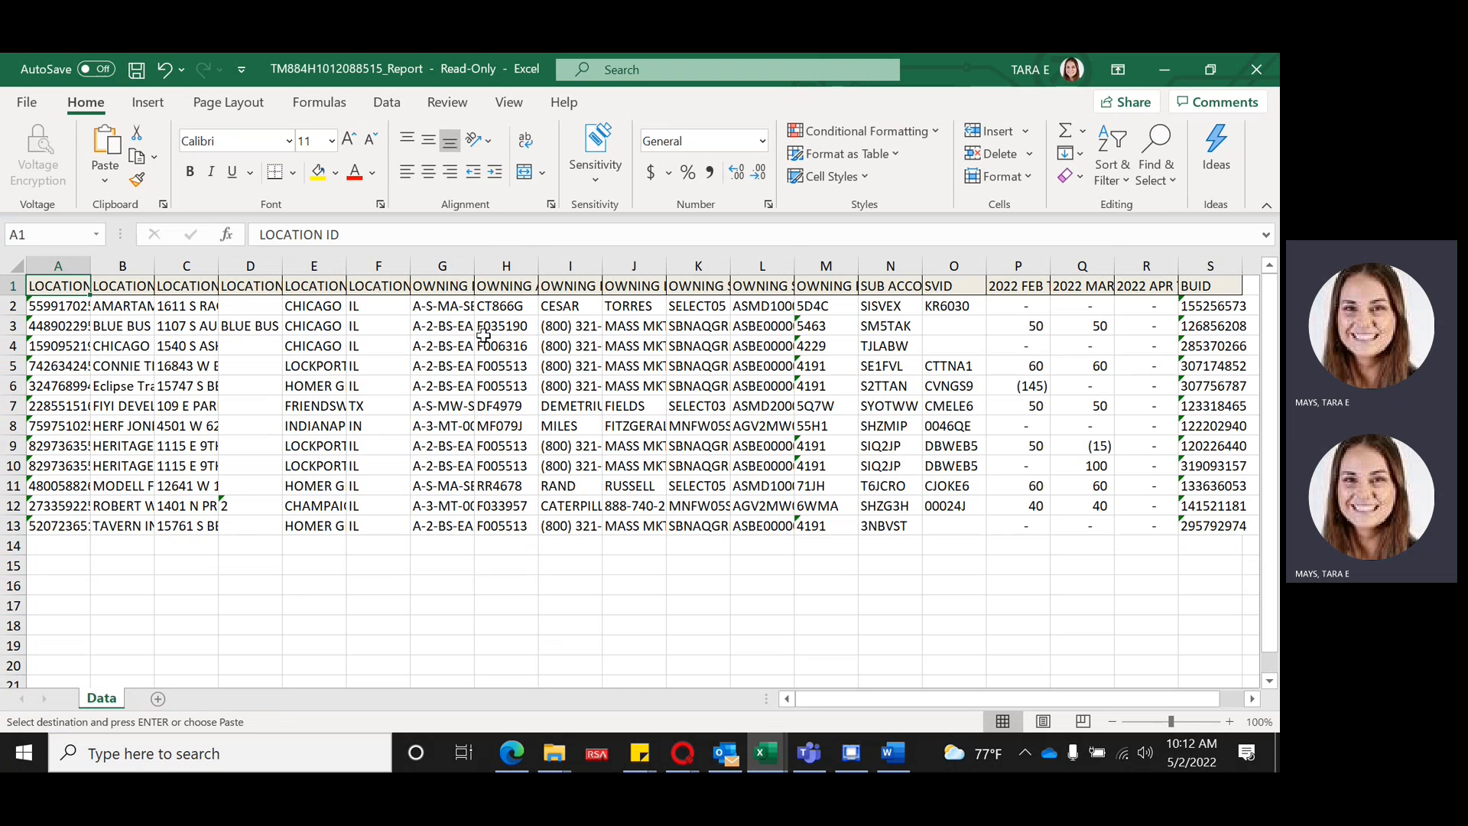
pyautogui.moveTo(61, 305); pyautogui.dragTo(1147, 546)
pyautogui.click(671, 627)
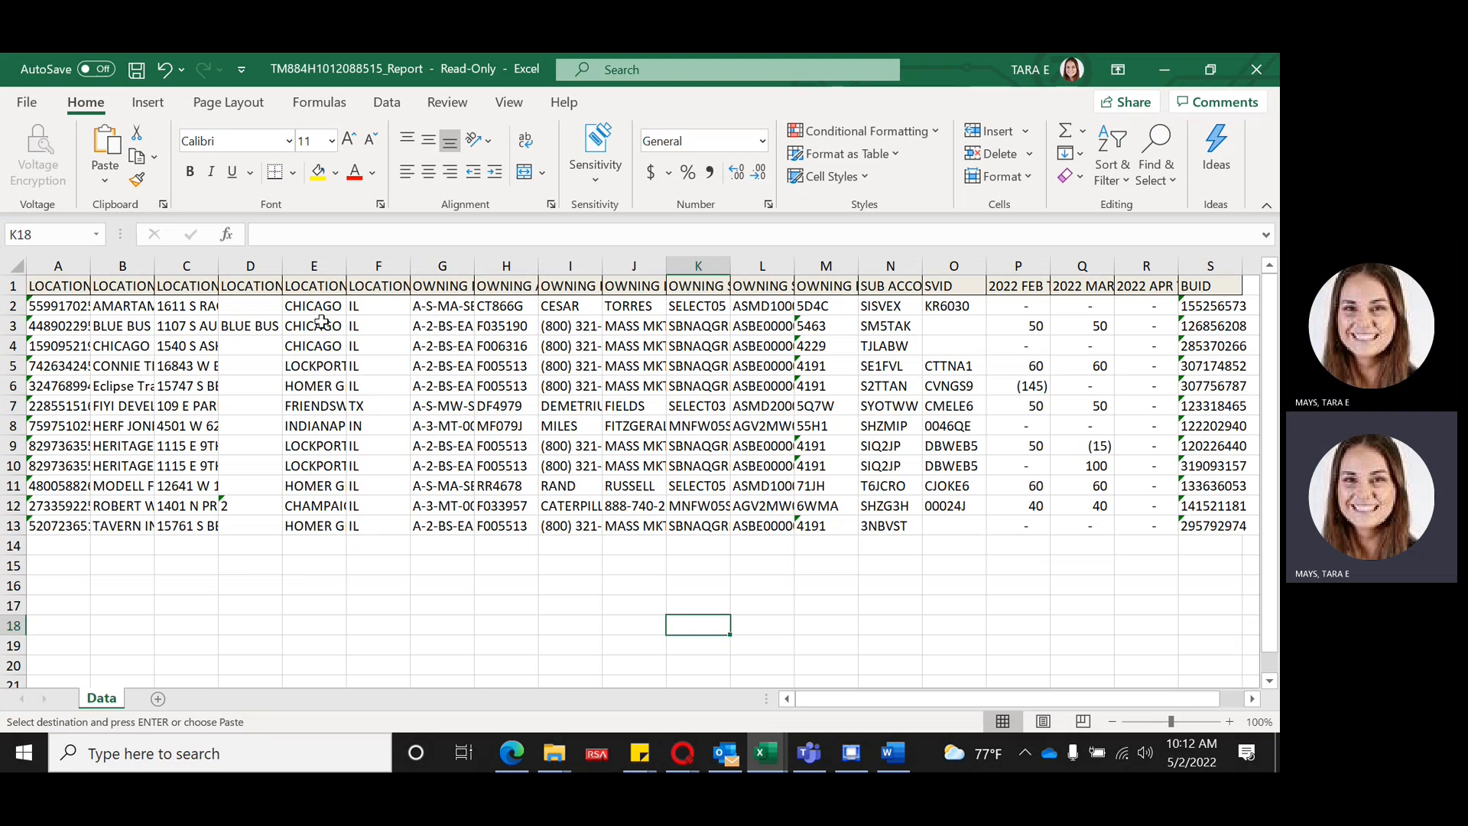
pyautogui.moveTo(53, 308); pyautogui.dragTo(1216, 570)
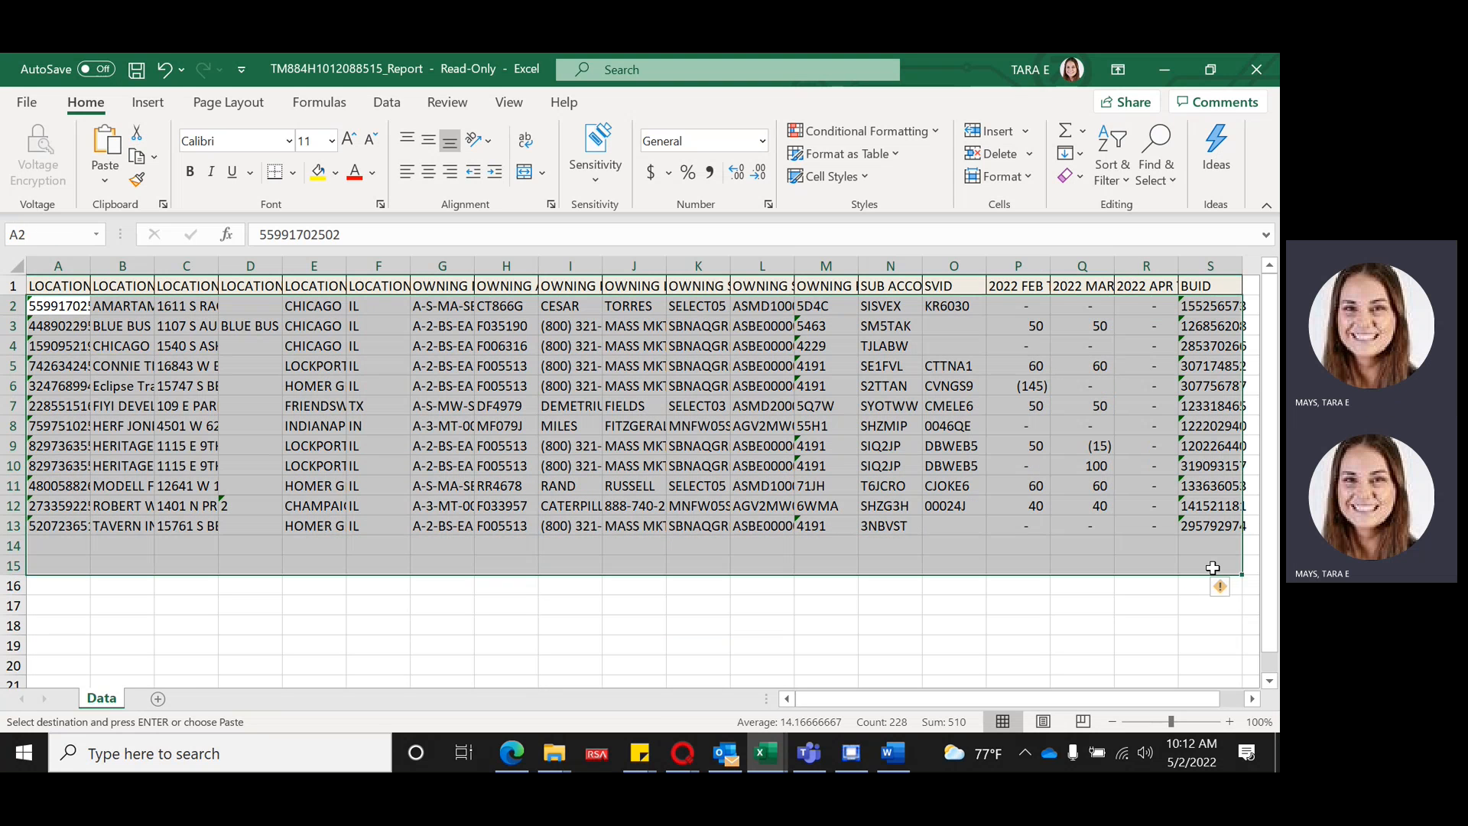
pyautogui.scroll(-8, 206, 564)
pyautogui.scroll(4, 177, 490)
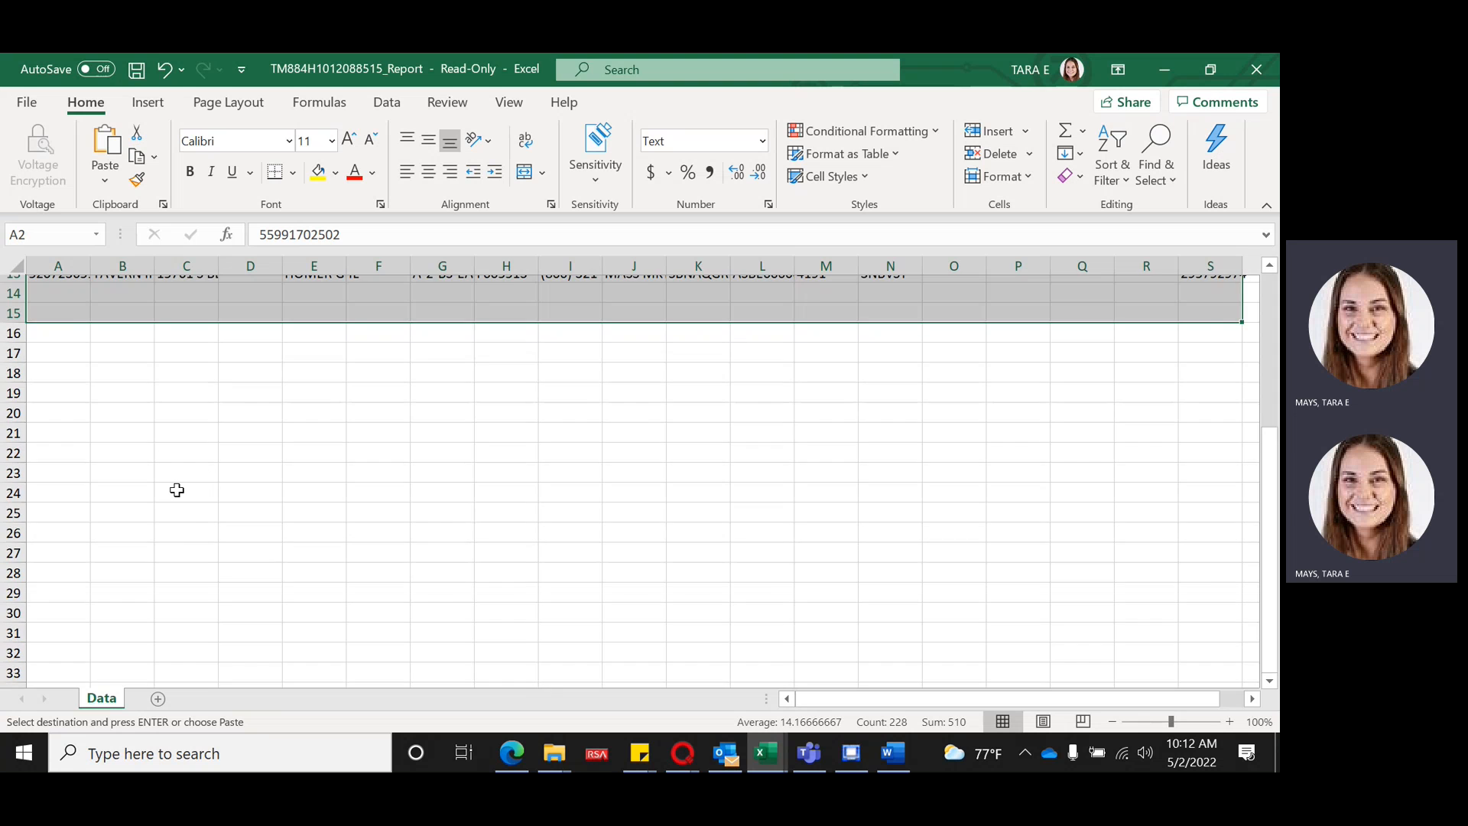
pyautogui.scroll(4, 176, 490)
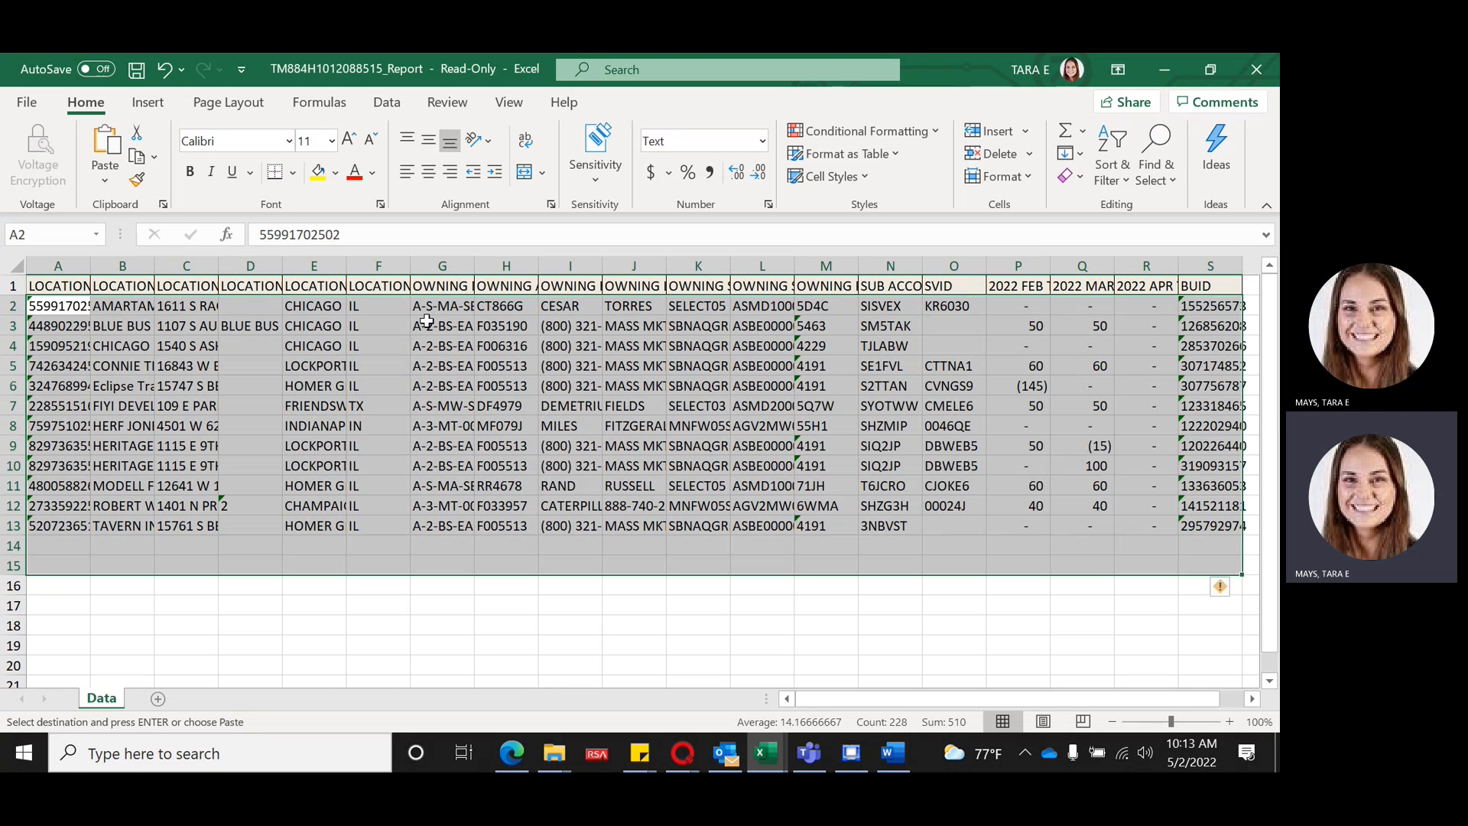
pyautogui.click(713, 401)
pyautogui.moveTo(813, 705); pyautogui.dragTo(832, 705)
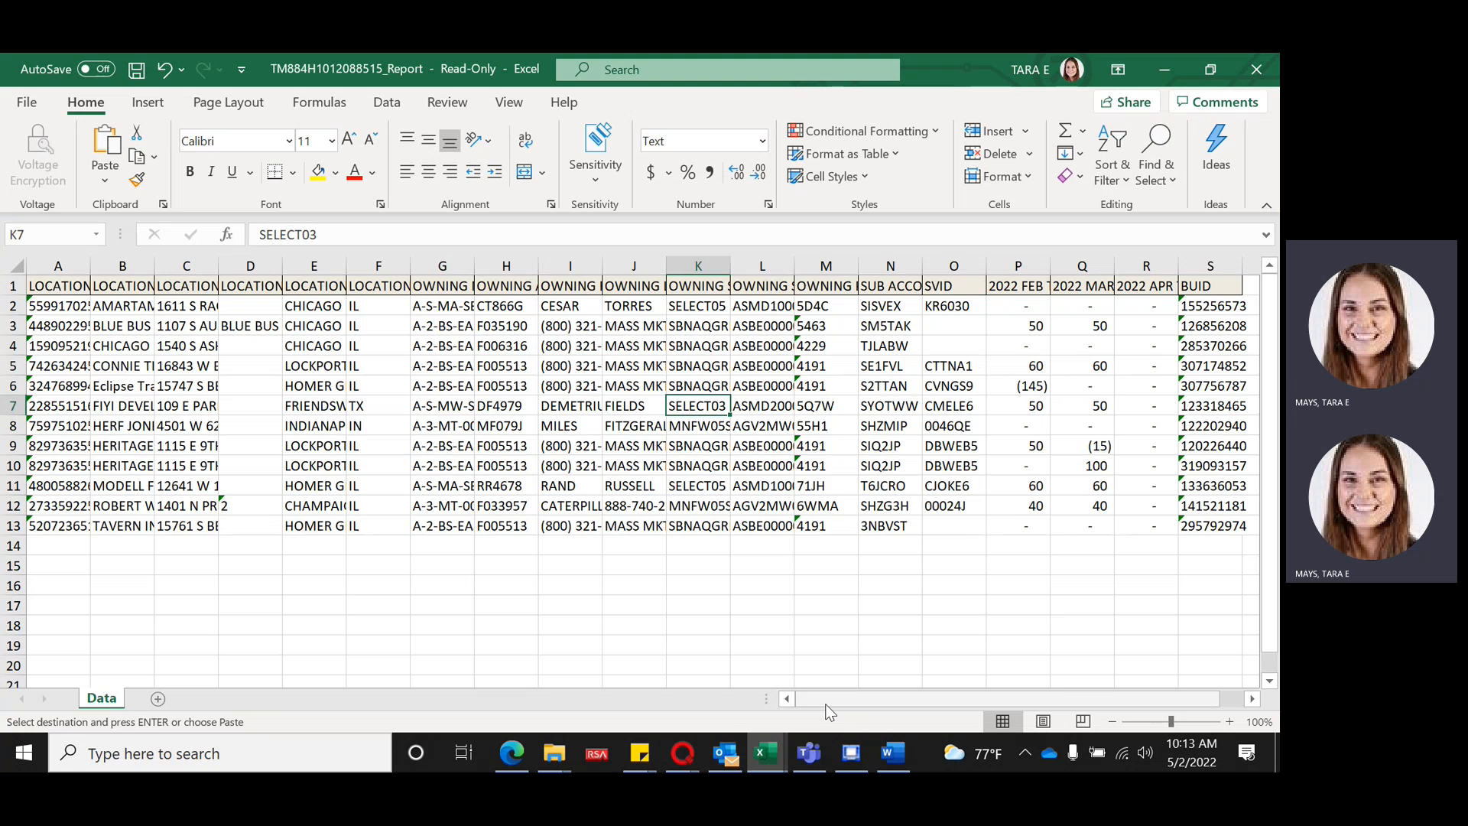
pyautogui.moveTo(1214, 287); pyautogui.dragTo(1246, 541)
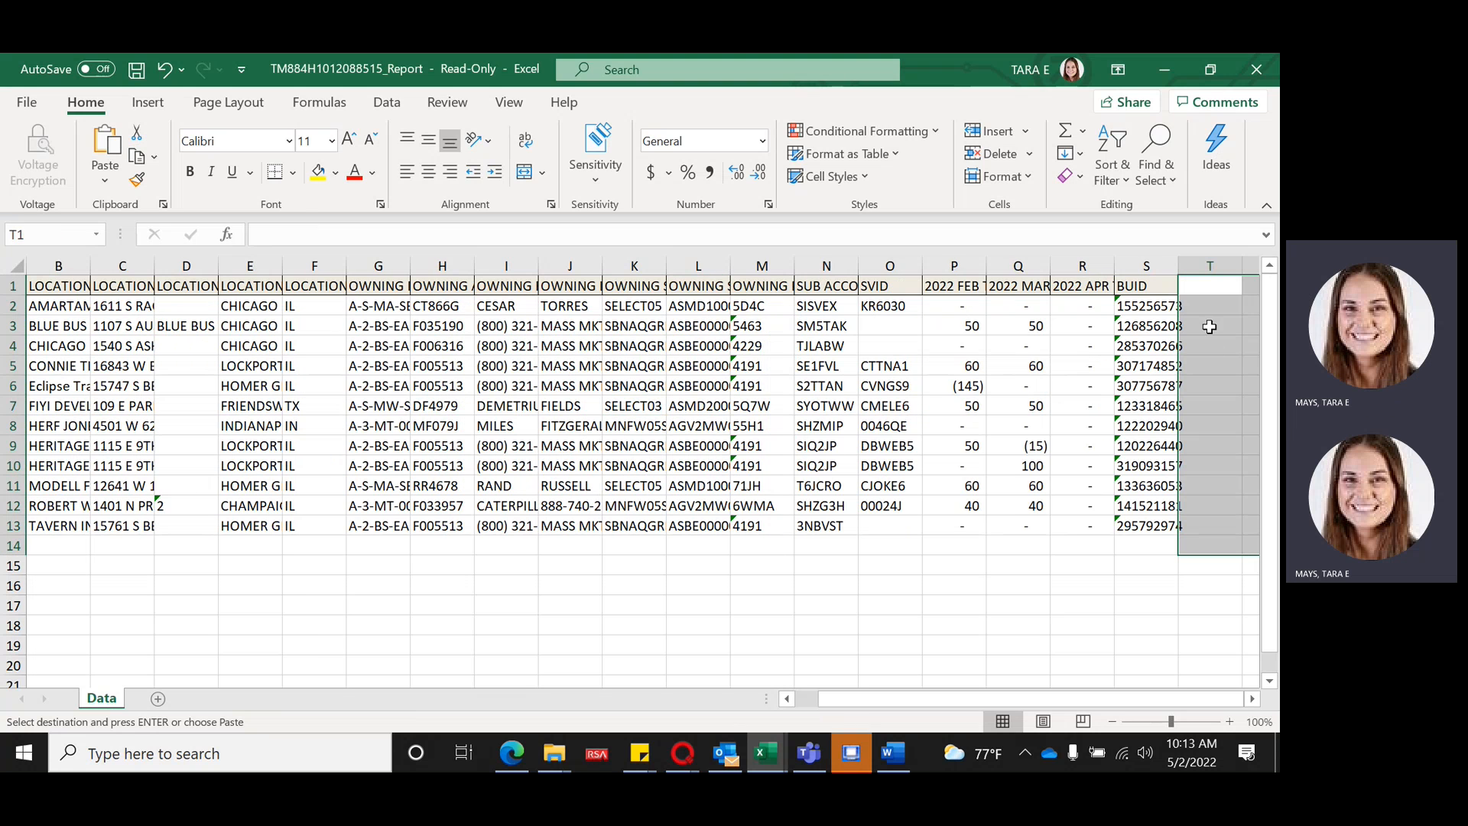
# Step: Copy the BUID from cell S5 for the row 5 location
pyautogui.click(12, 325)
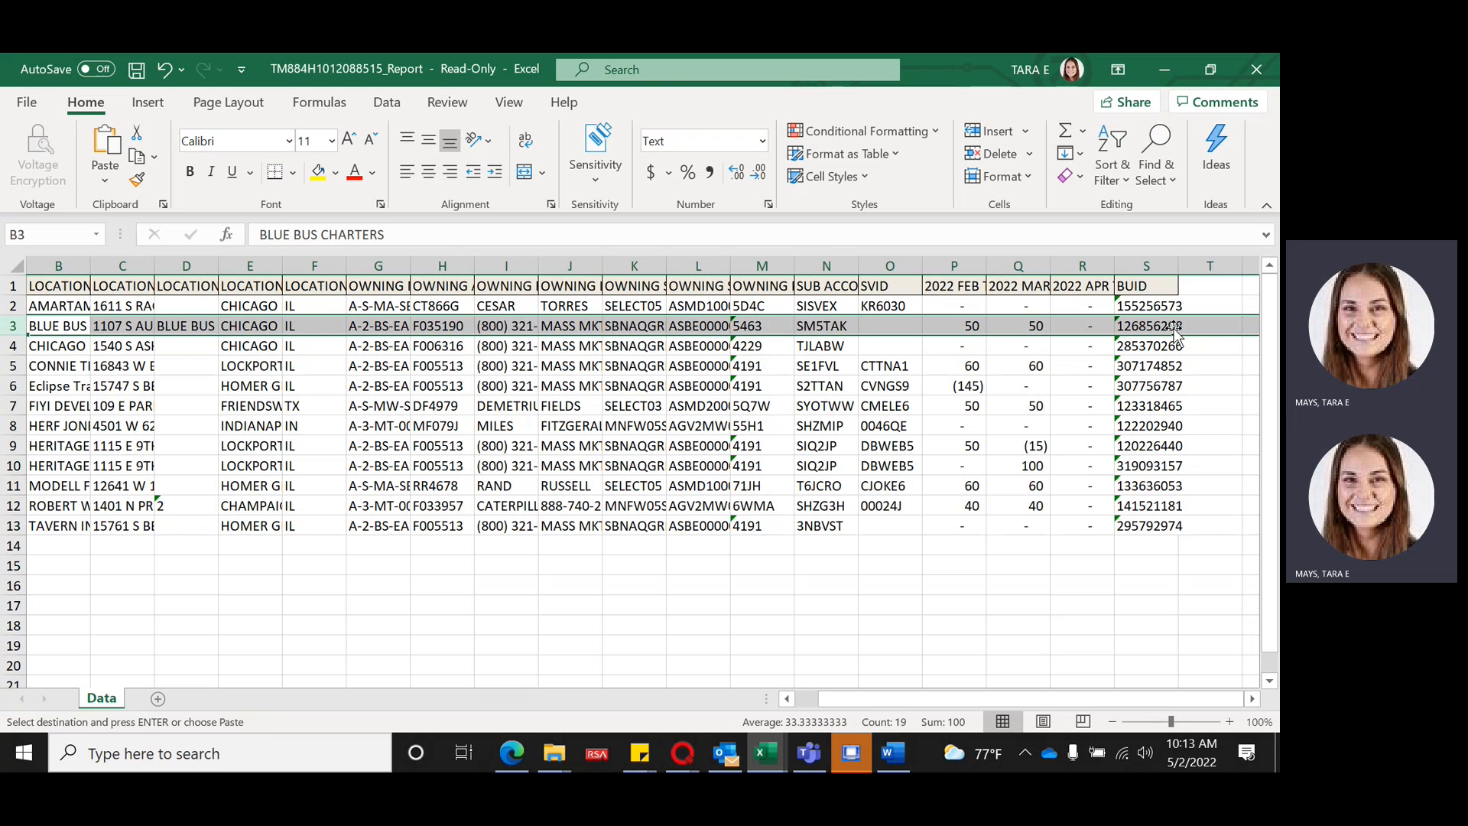
pyautogui.click(1227, 327)
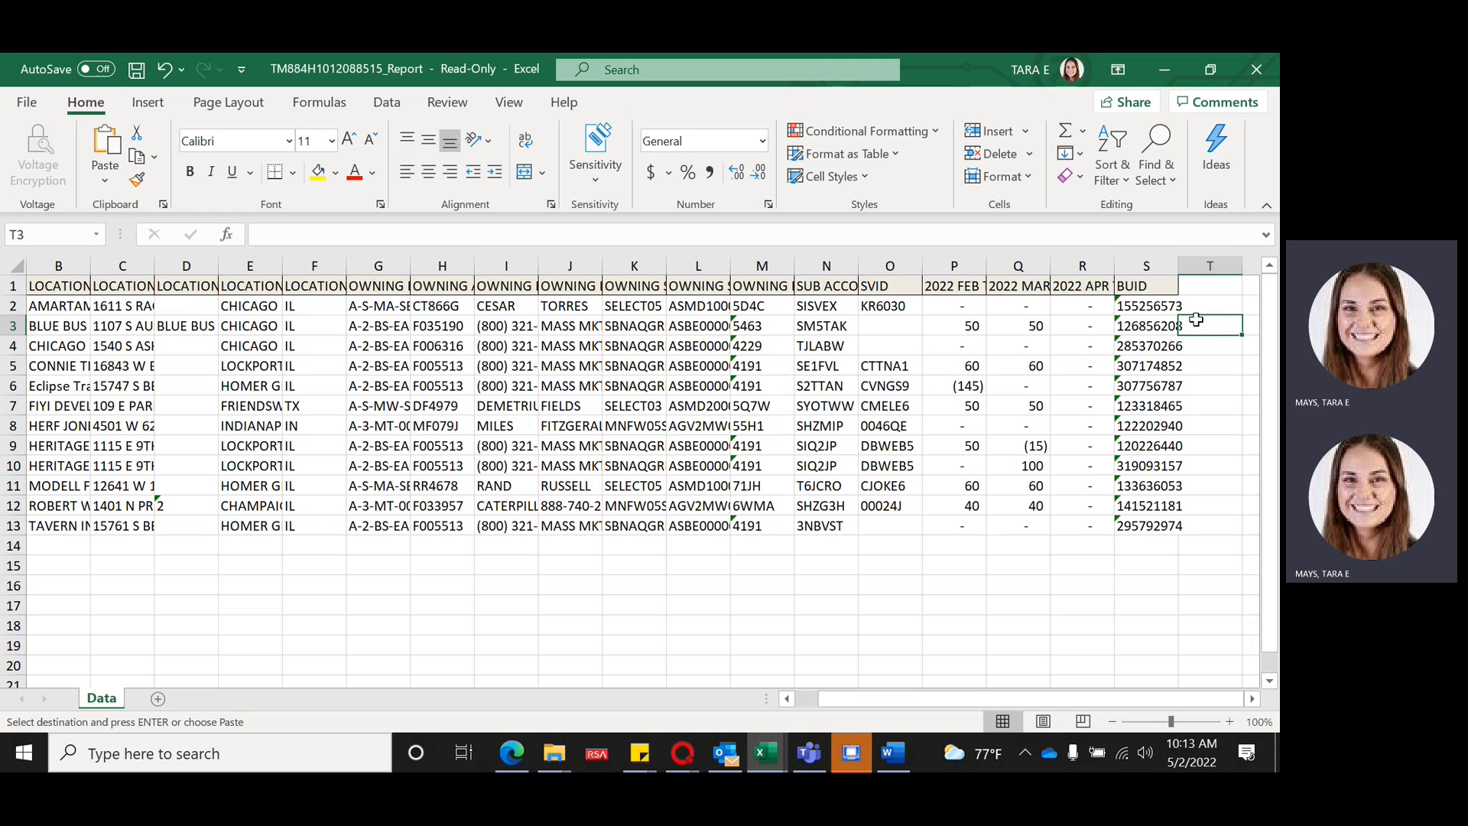
pyautogui.moveTo(866, 699); pyautogui.dragTo(767, 707)
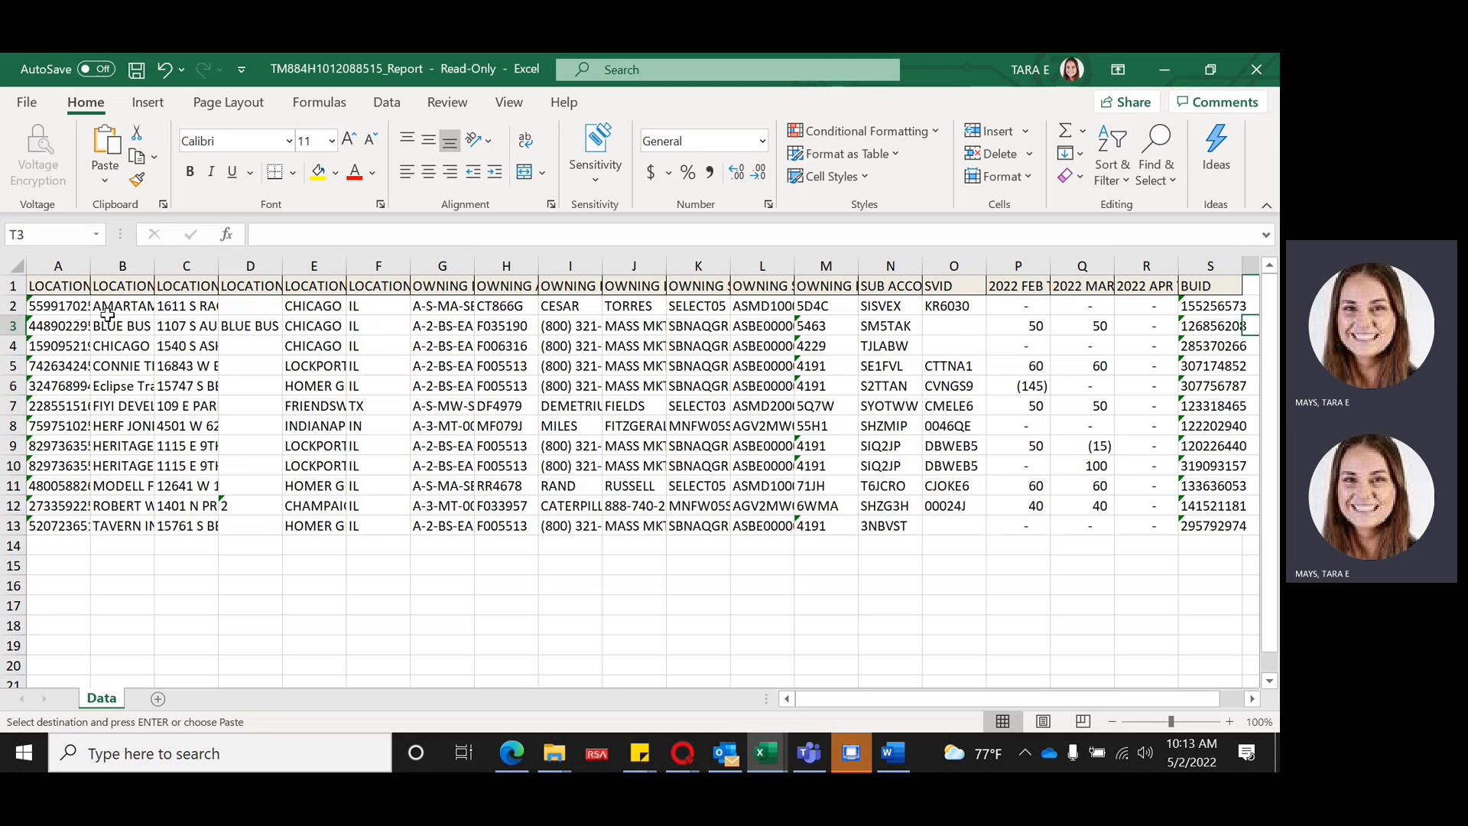
pyautogui.click(11, 366)
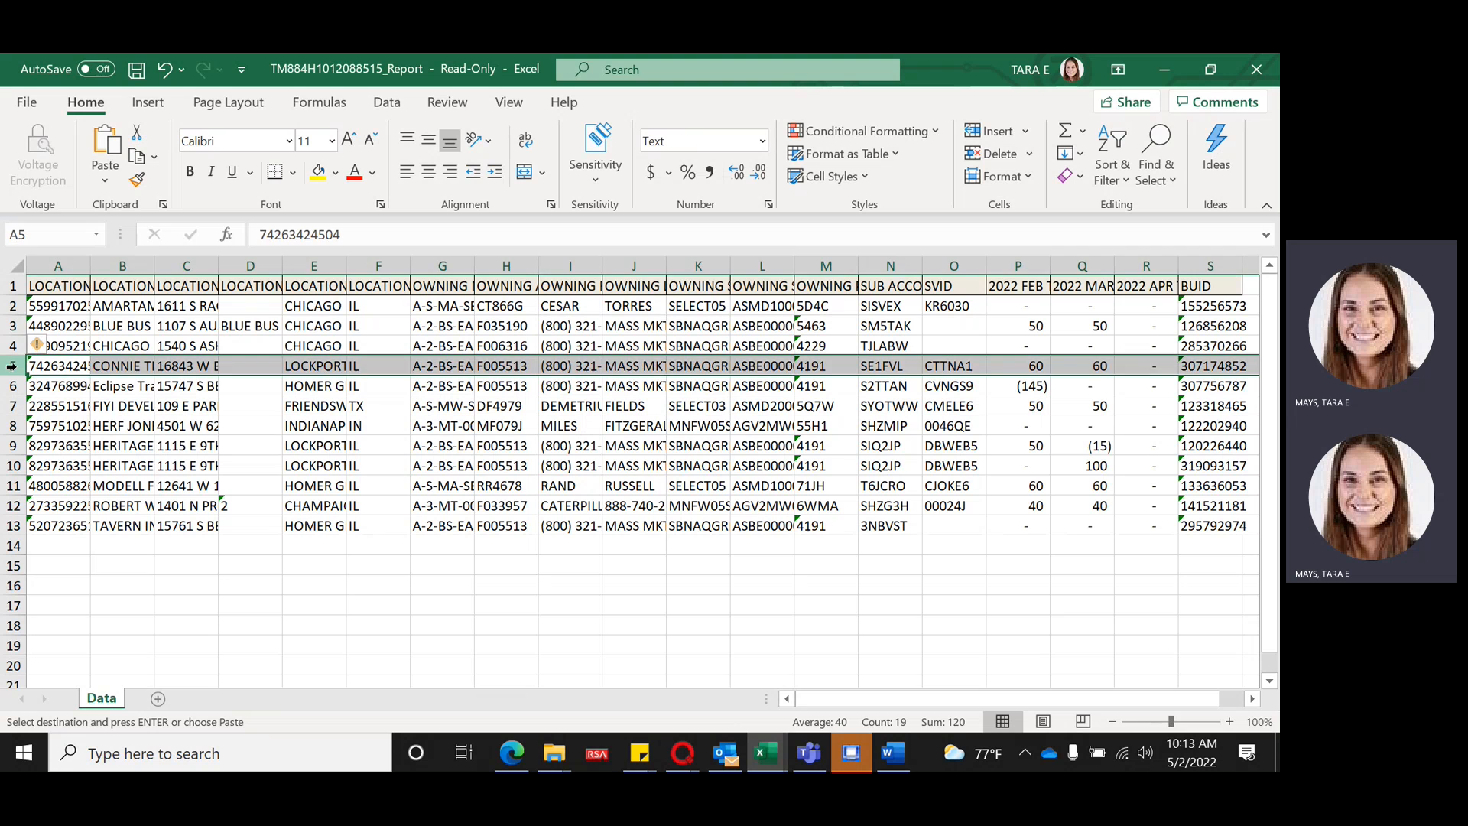
pyautogui.click(103, 367)
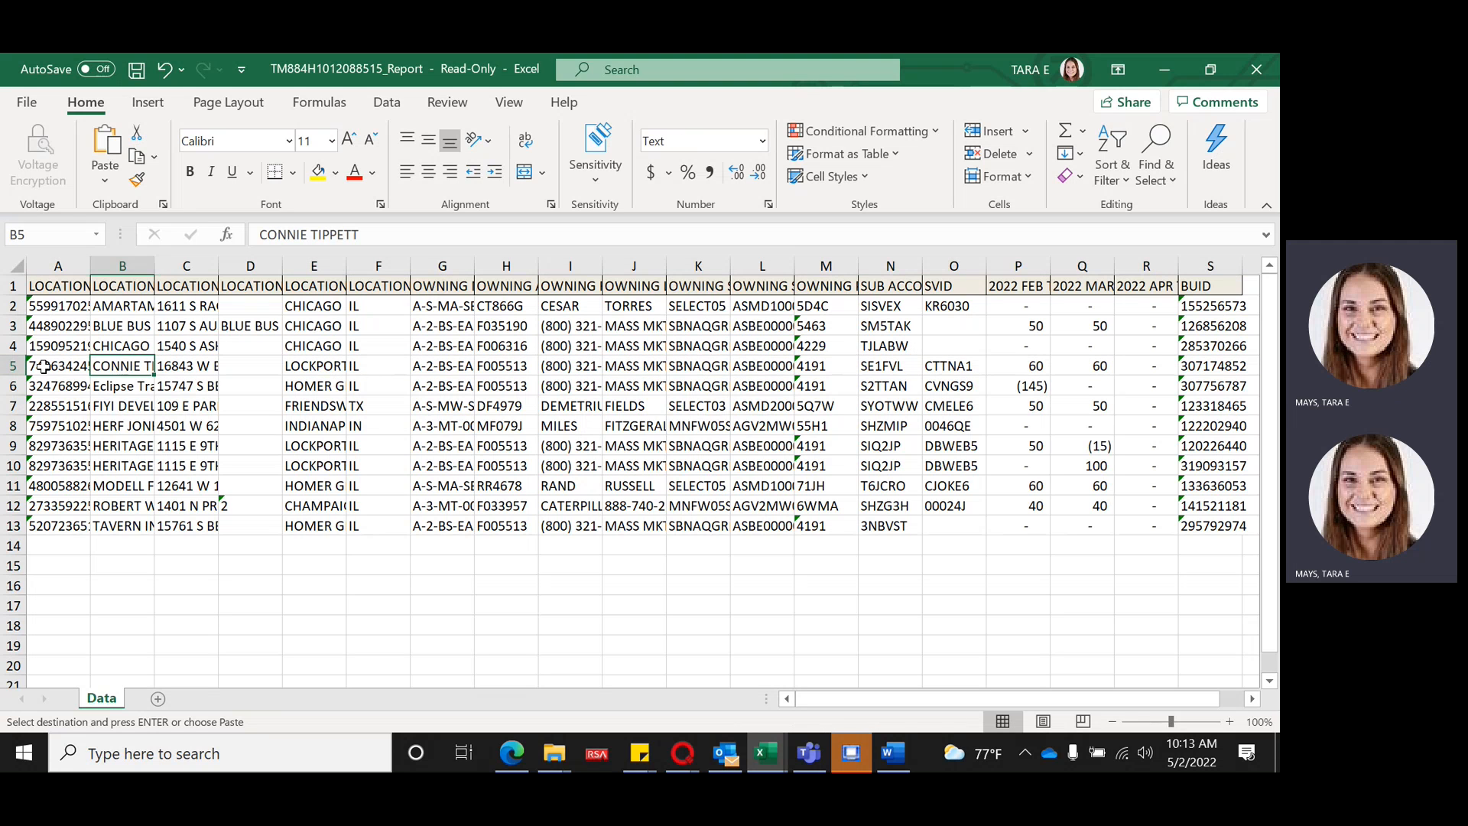
pyautogui.click(13, 365)
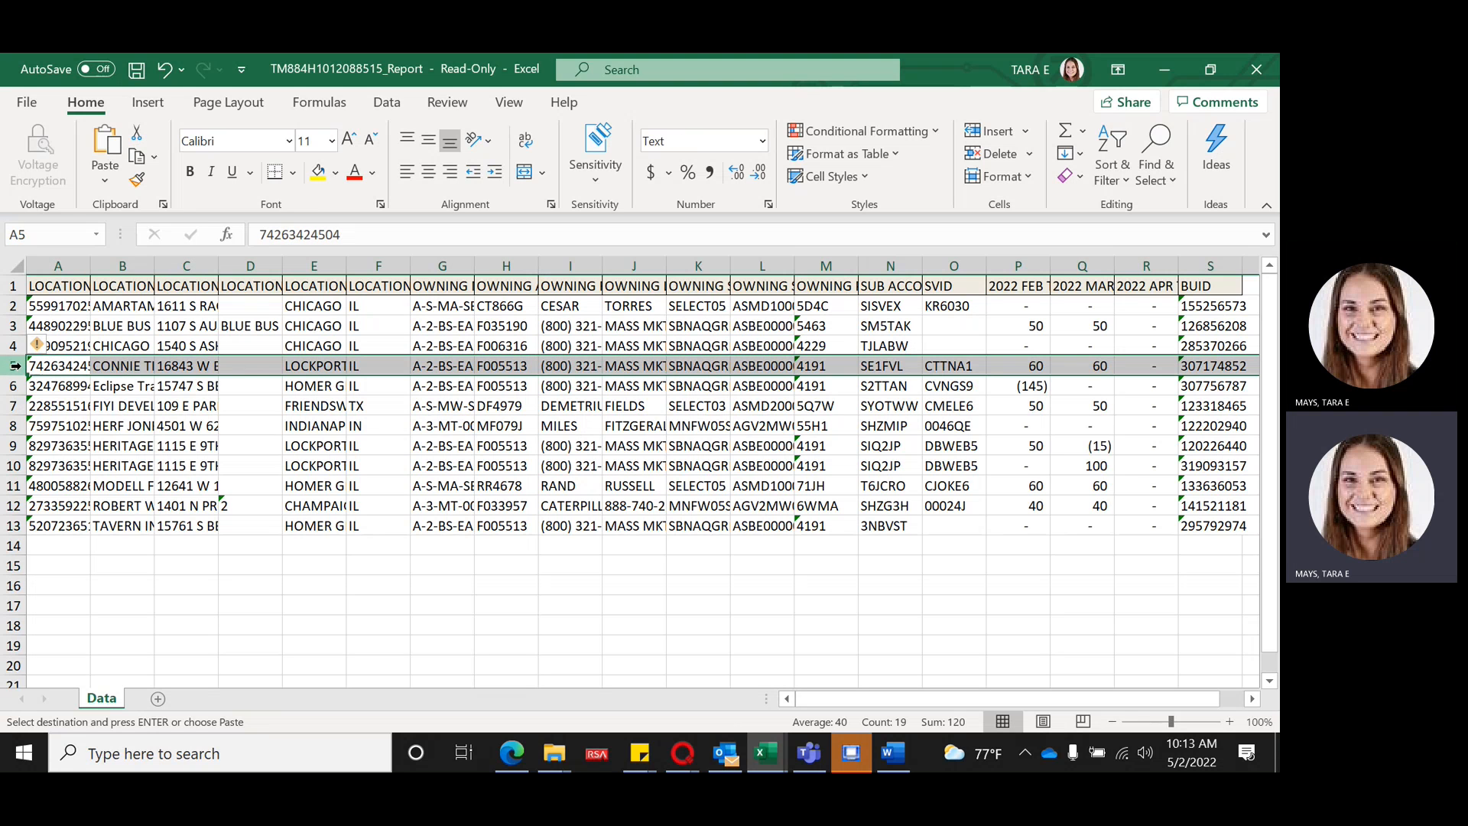
pyautogui.click(1201, 367)
pyautogui.hotkey('ctrl', 'c')
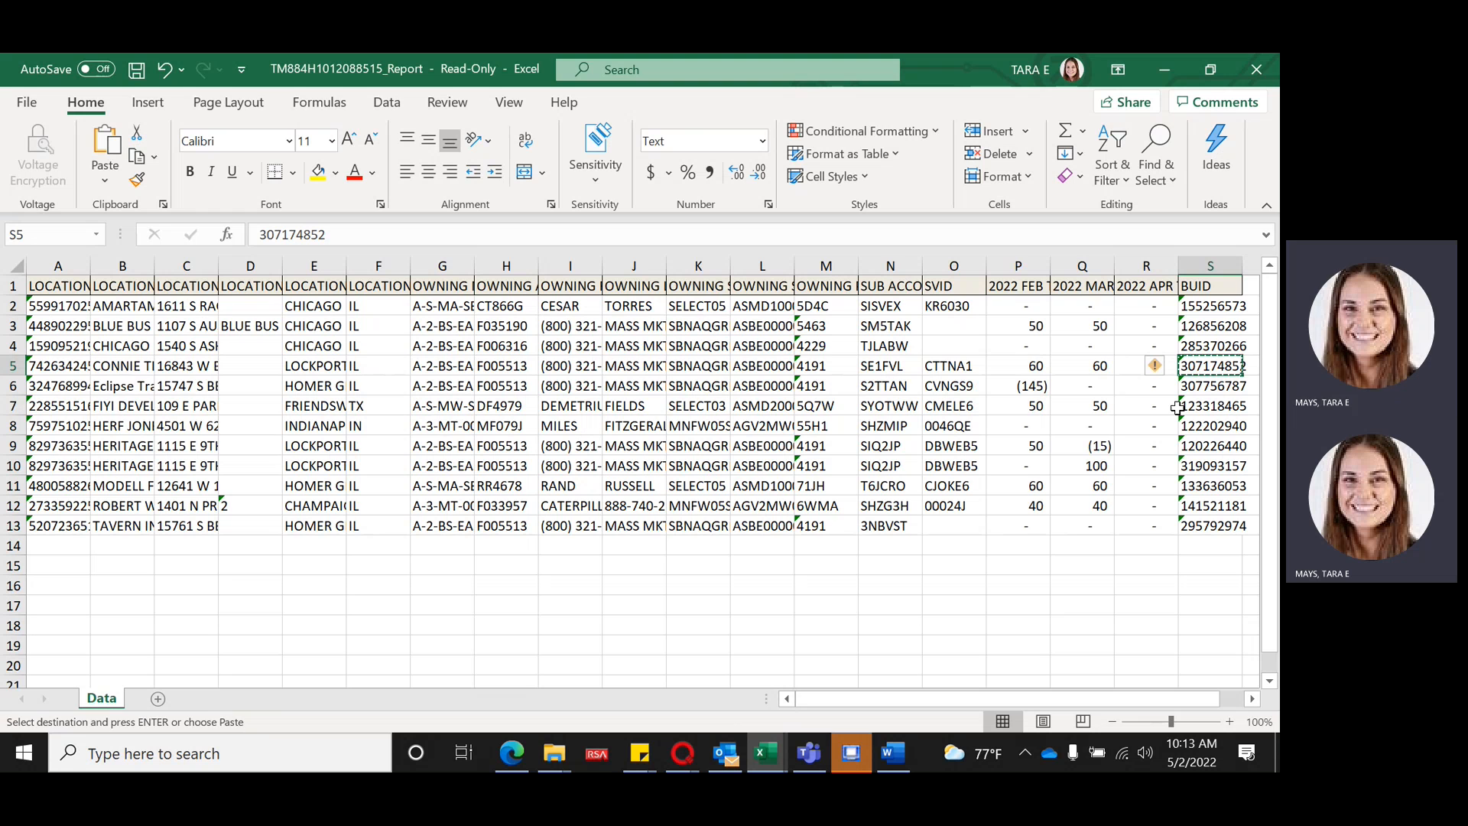
# Step: In CRM, search Find Caller's Account ID using the pasted BUID
pyautogui.click(855, 757)
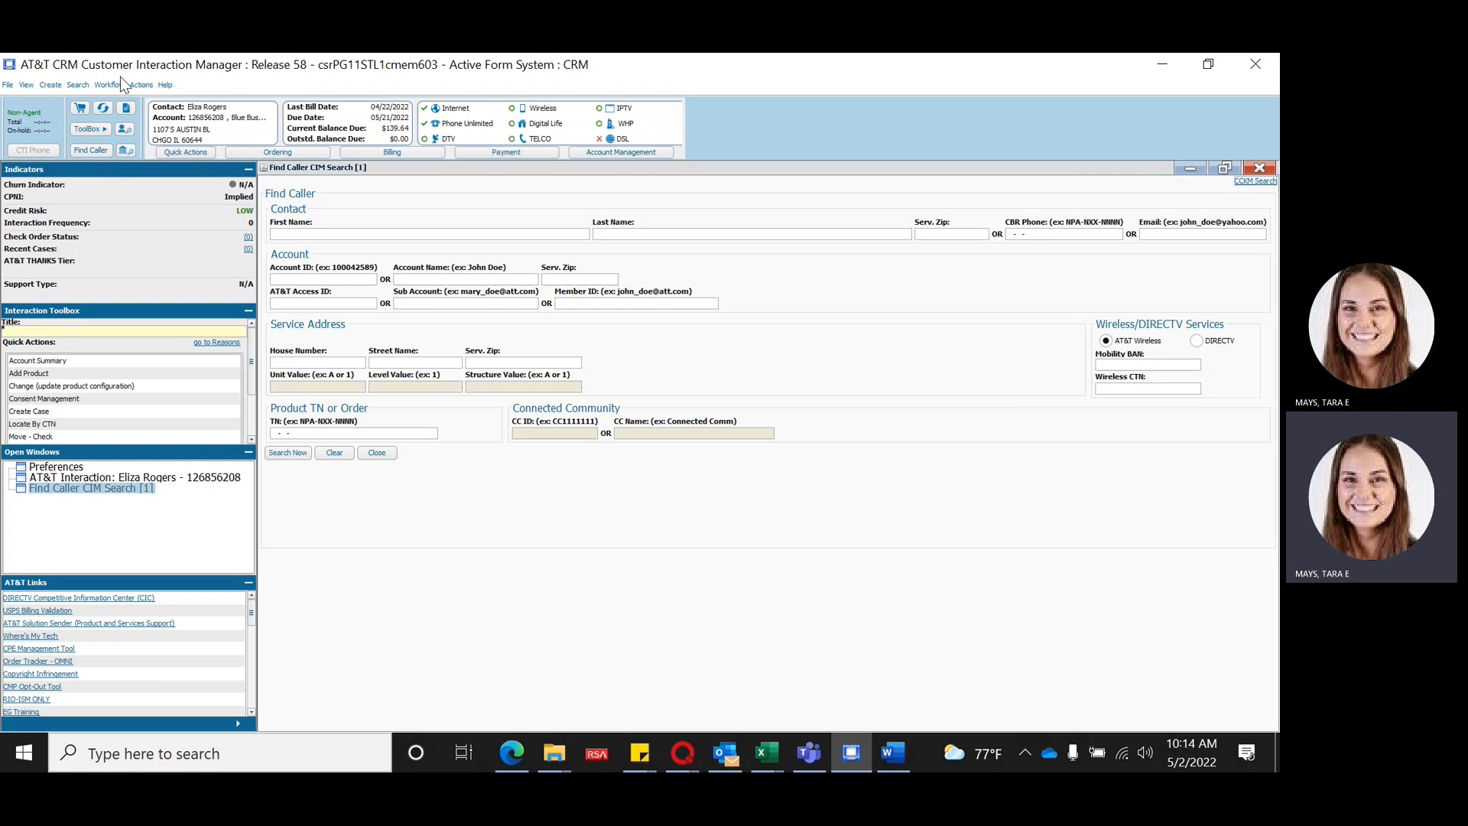
pyautogui.click(306, 278)
pyautogui.hotkey('ctrl', 'v')
pyautogui.press('Return')
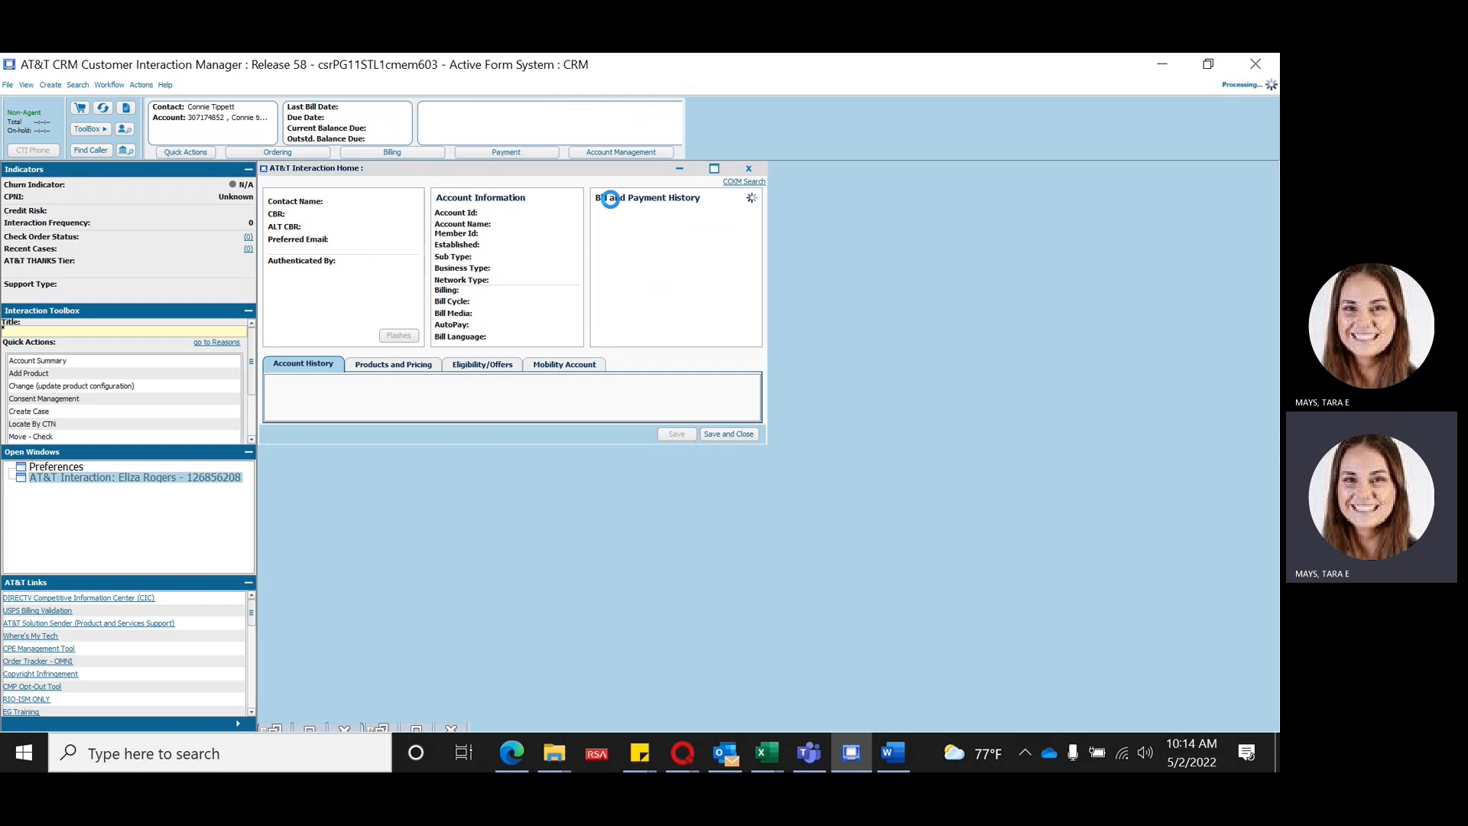
# Step: Open the found Lockport account's interaction and mark the caller Authorized
pyautogui.click(721, 169)
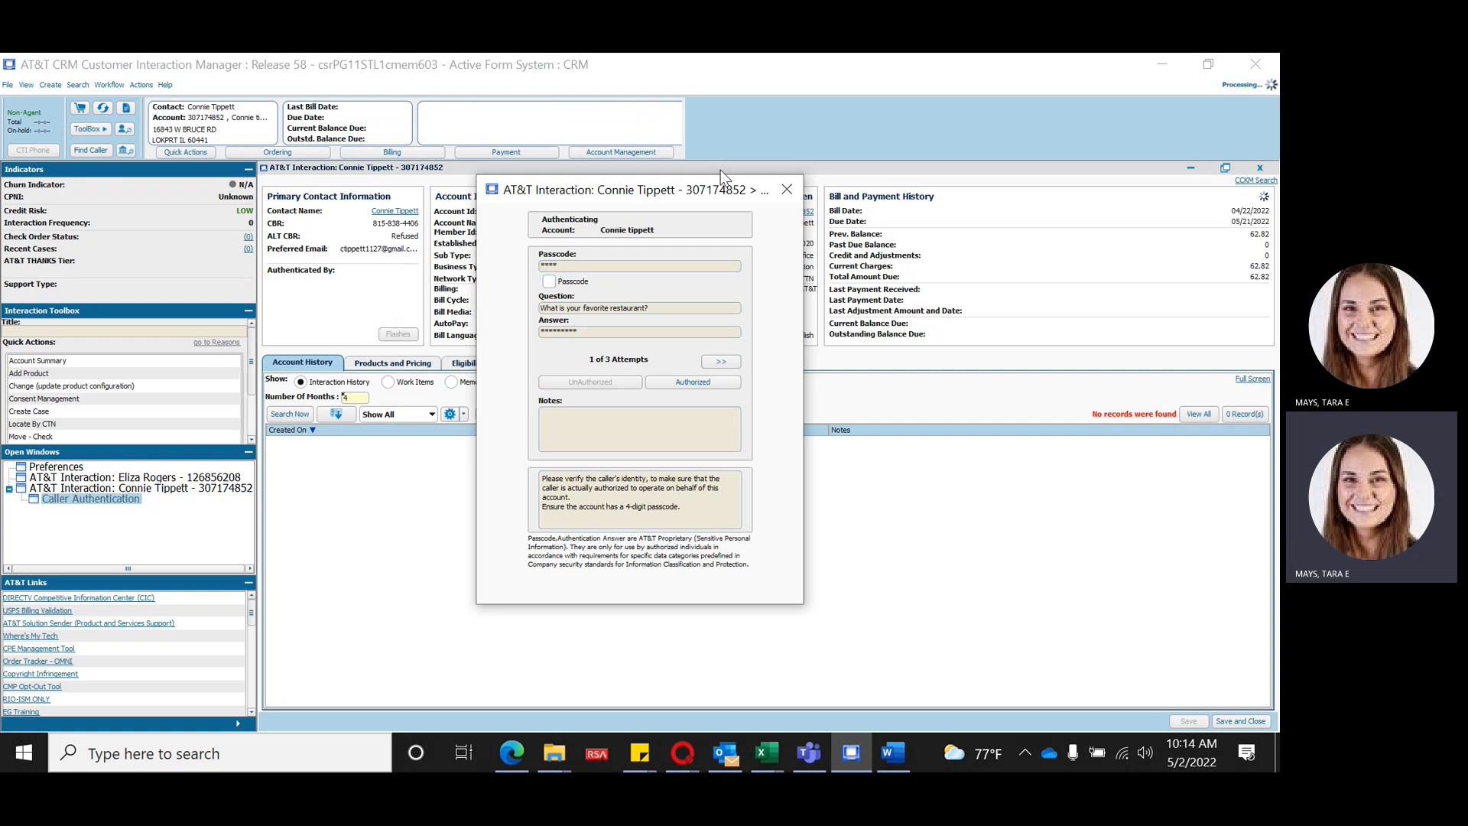
pyautogui.click(692, 382)
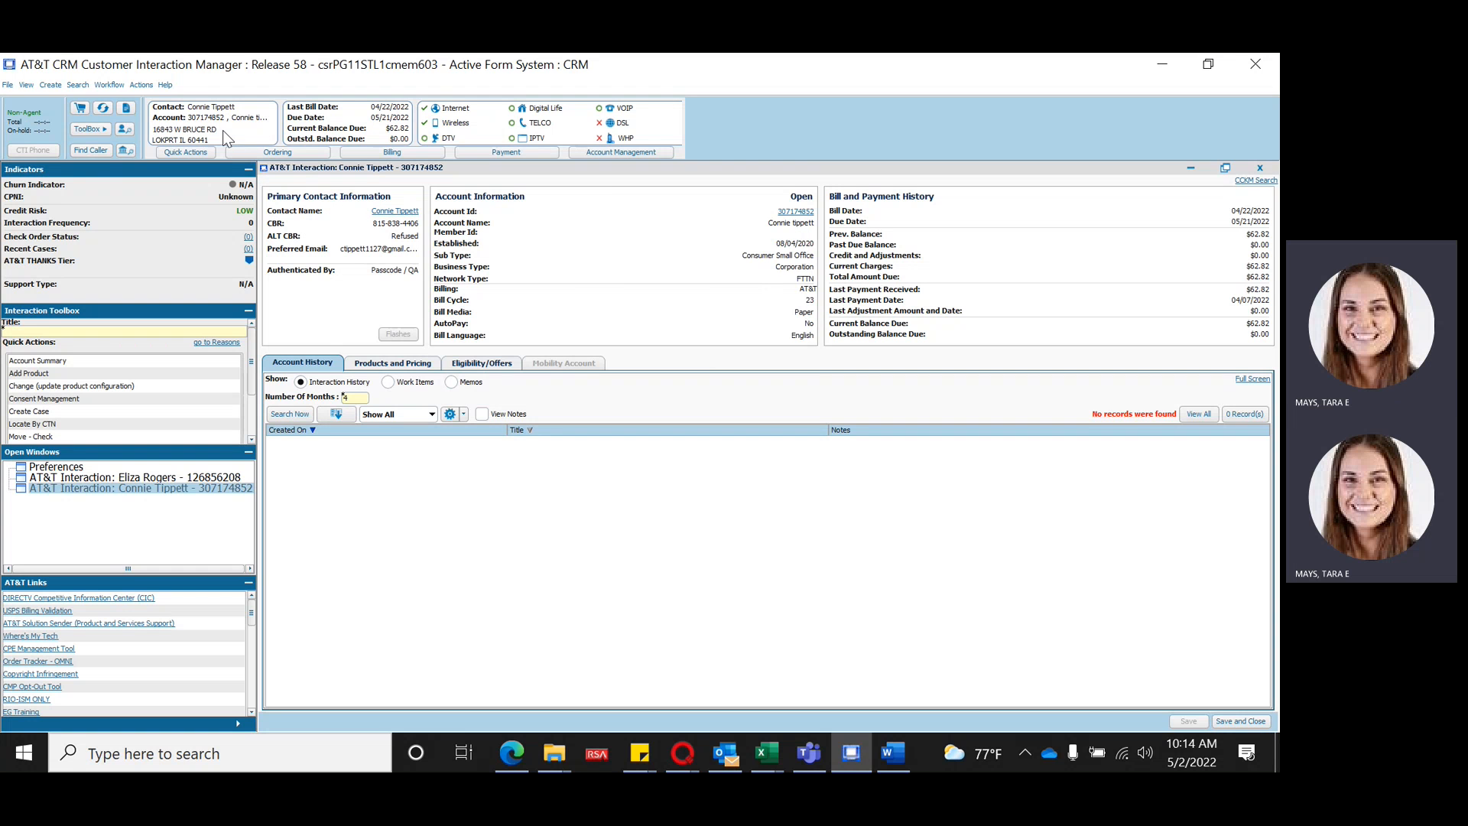
pyautogui.click(511, 754)
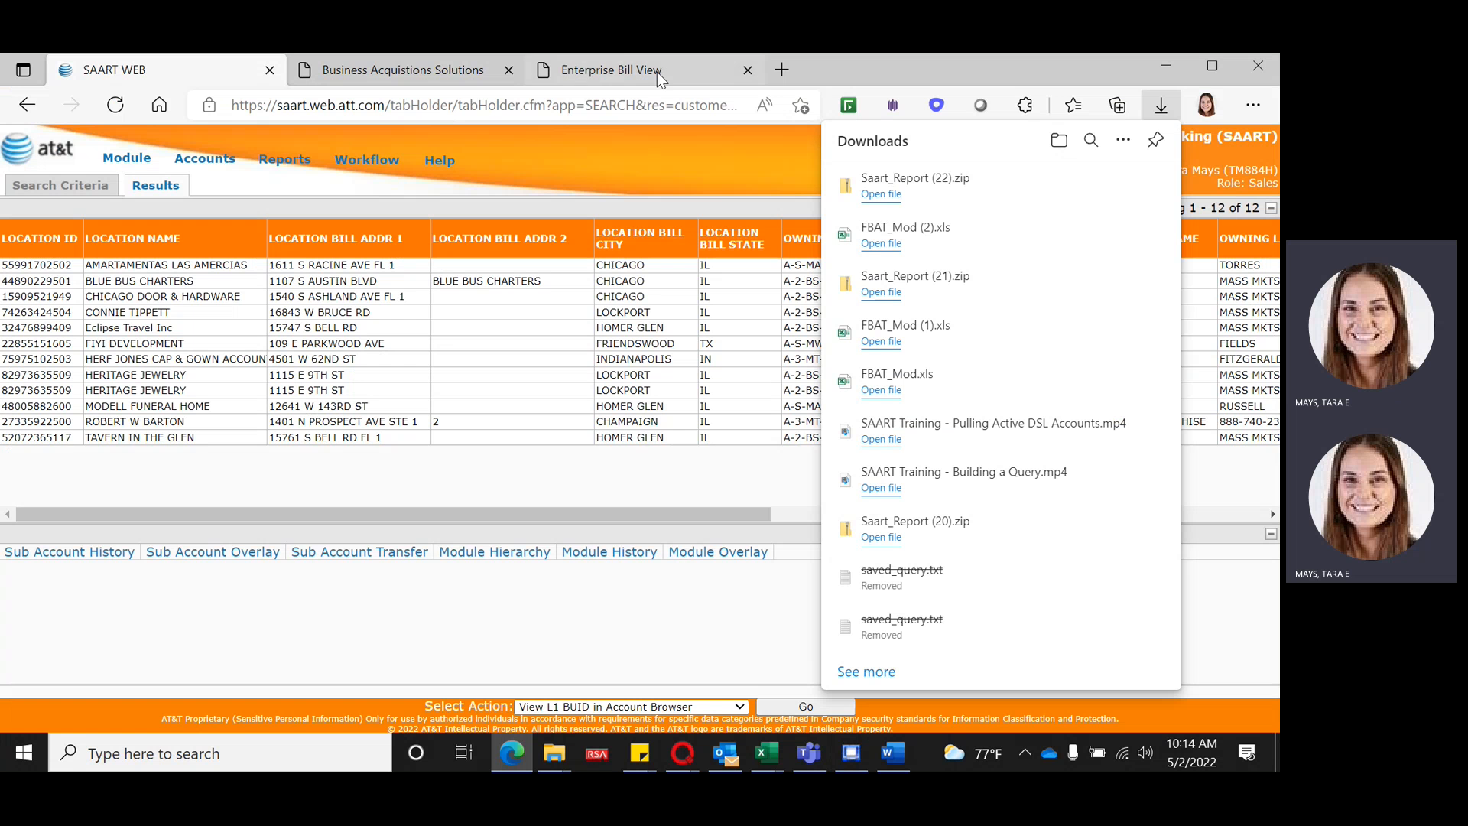
# Step: In Enterprise Bill View, enter the pasted account number and the saved contact
pyautogui.click(658, 72)
pyautogui.click(179, 173)
pyautogui.hotkey('ctrl', 'v')
pyautogui.click(362, 176)
pyautogui.click(353, 266)
# Step: Open the current bill PDF and scroll to page 2's Internet charges of $62.82
pyautogui.click(258, 240)
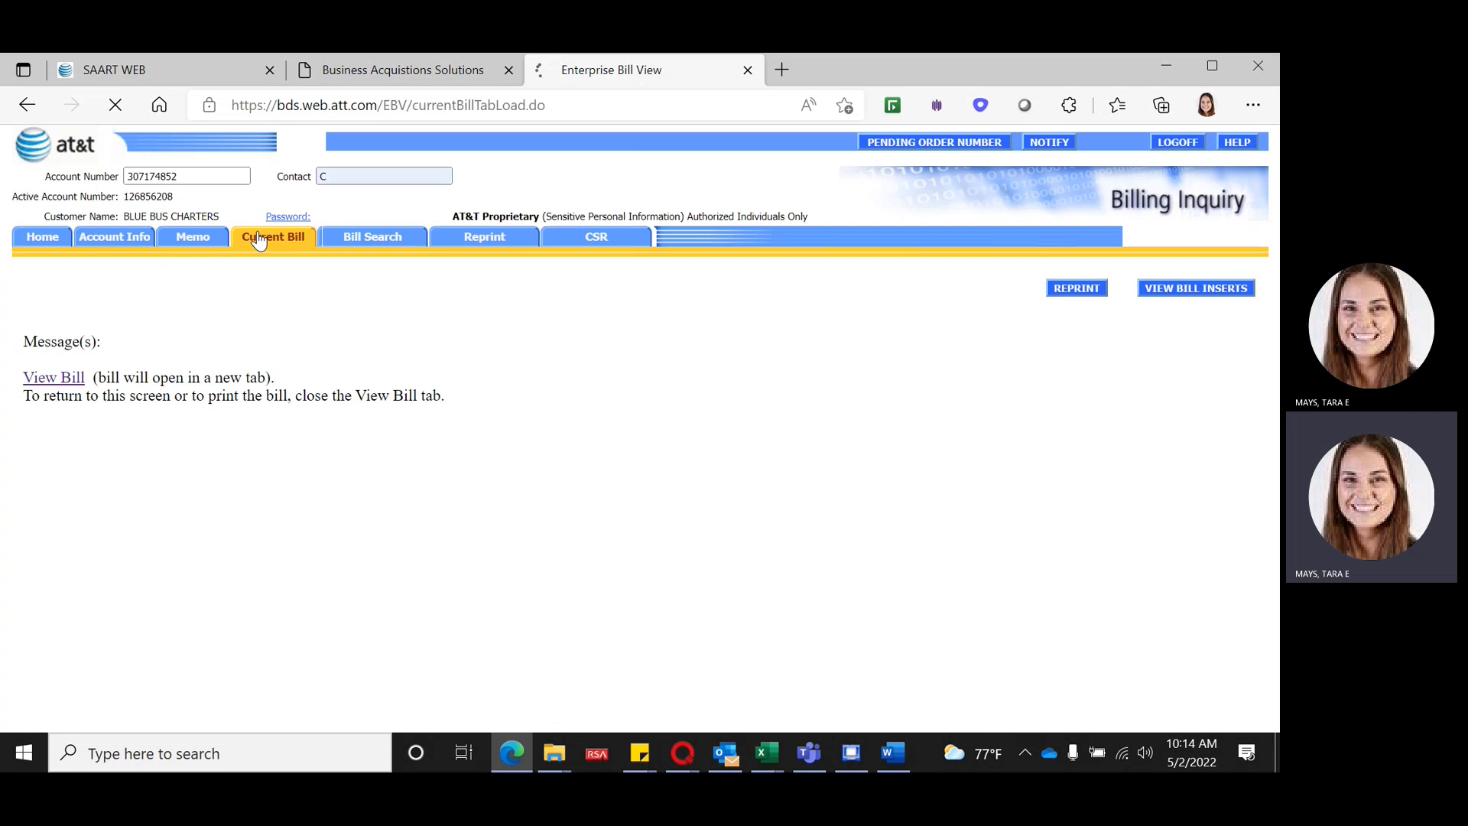
pyautogui.click(53, 377)
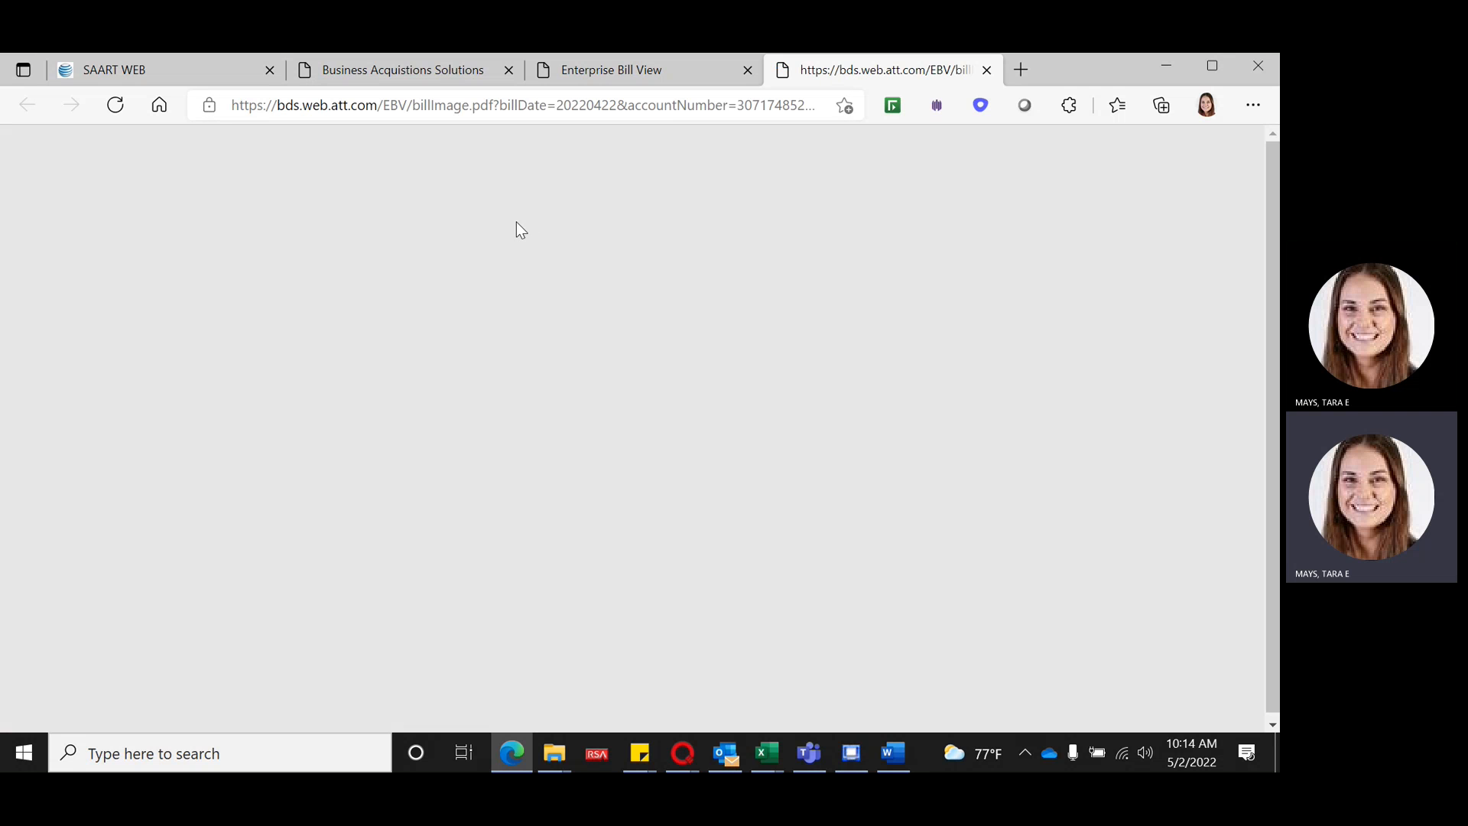
pyautogui.scroll(-10, 516, 225)
pyautogui.scroll(-20, 517, 227)
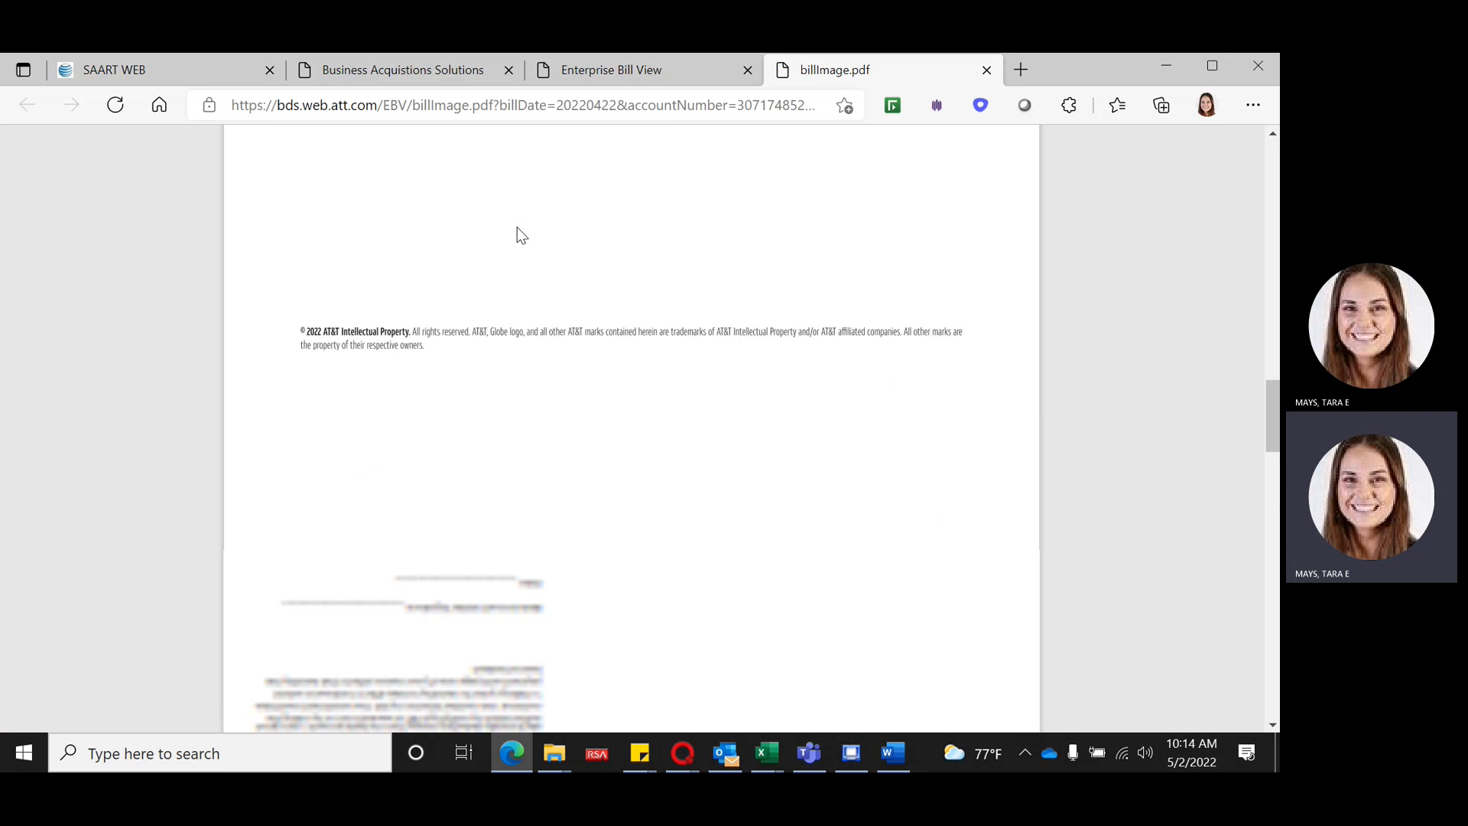
pyautogui.scroll(-5, 517, 227)
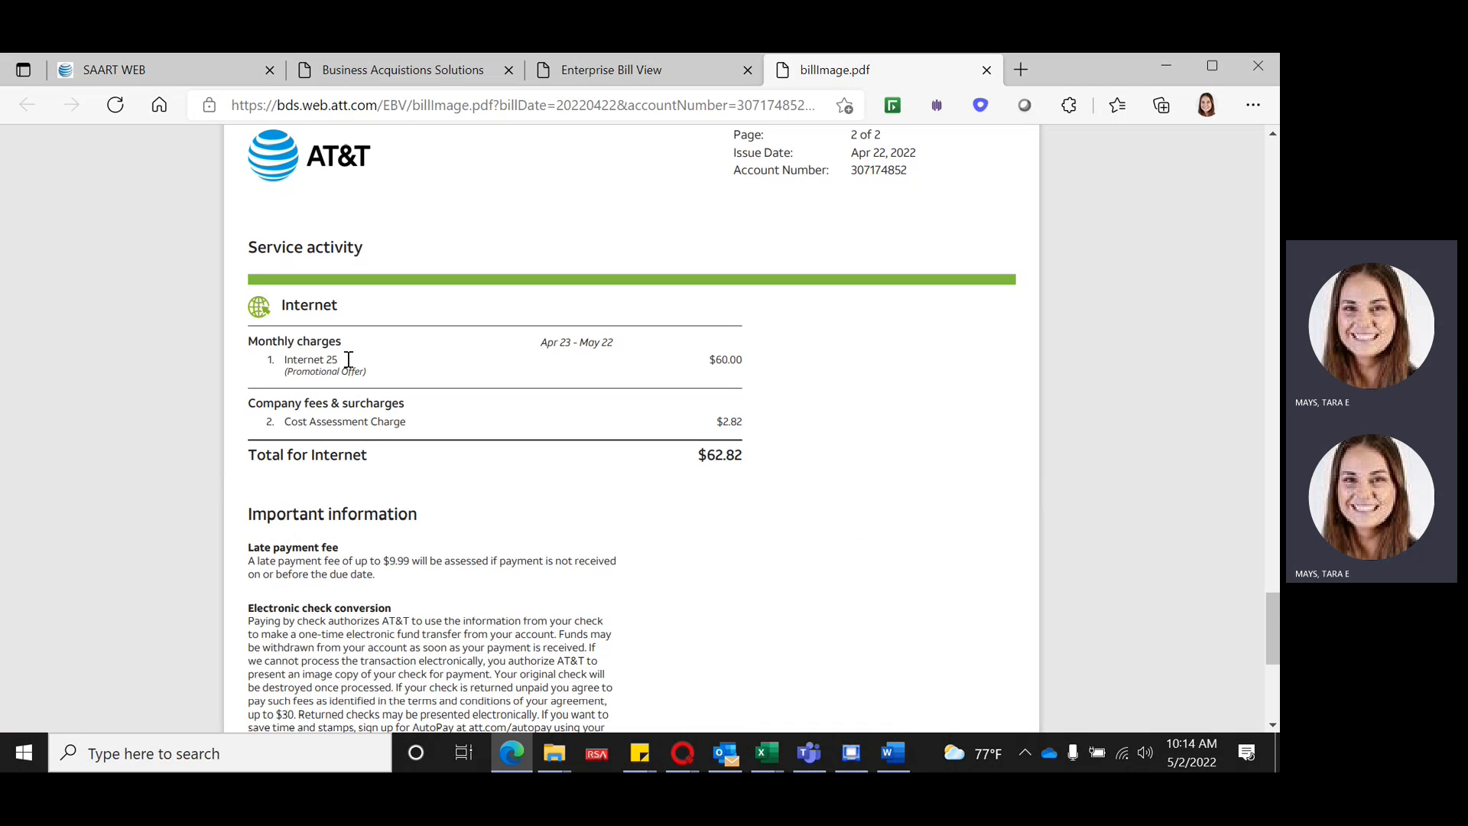
# Step: Recheck the CRM account record, then load AVSQ UI in a new browser tab
pyautogui.click(852, 752)
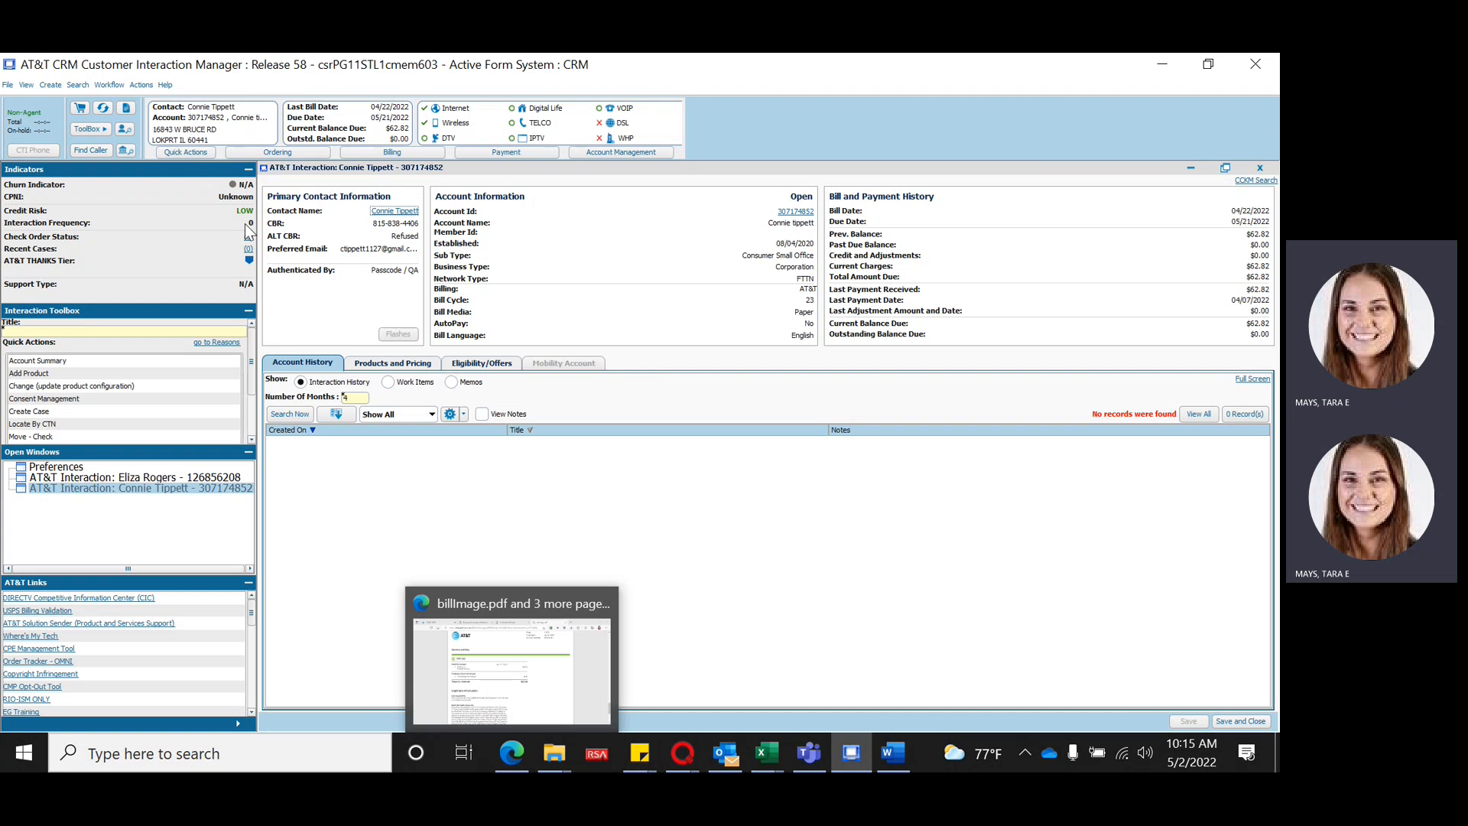
pyautogui.click(505, 750)
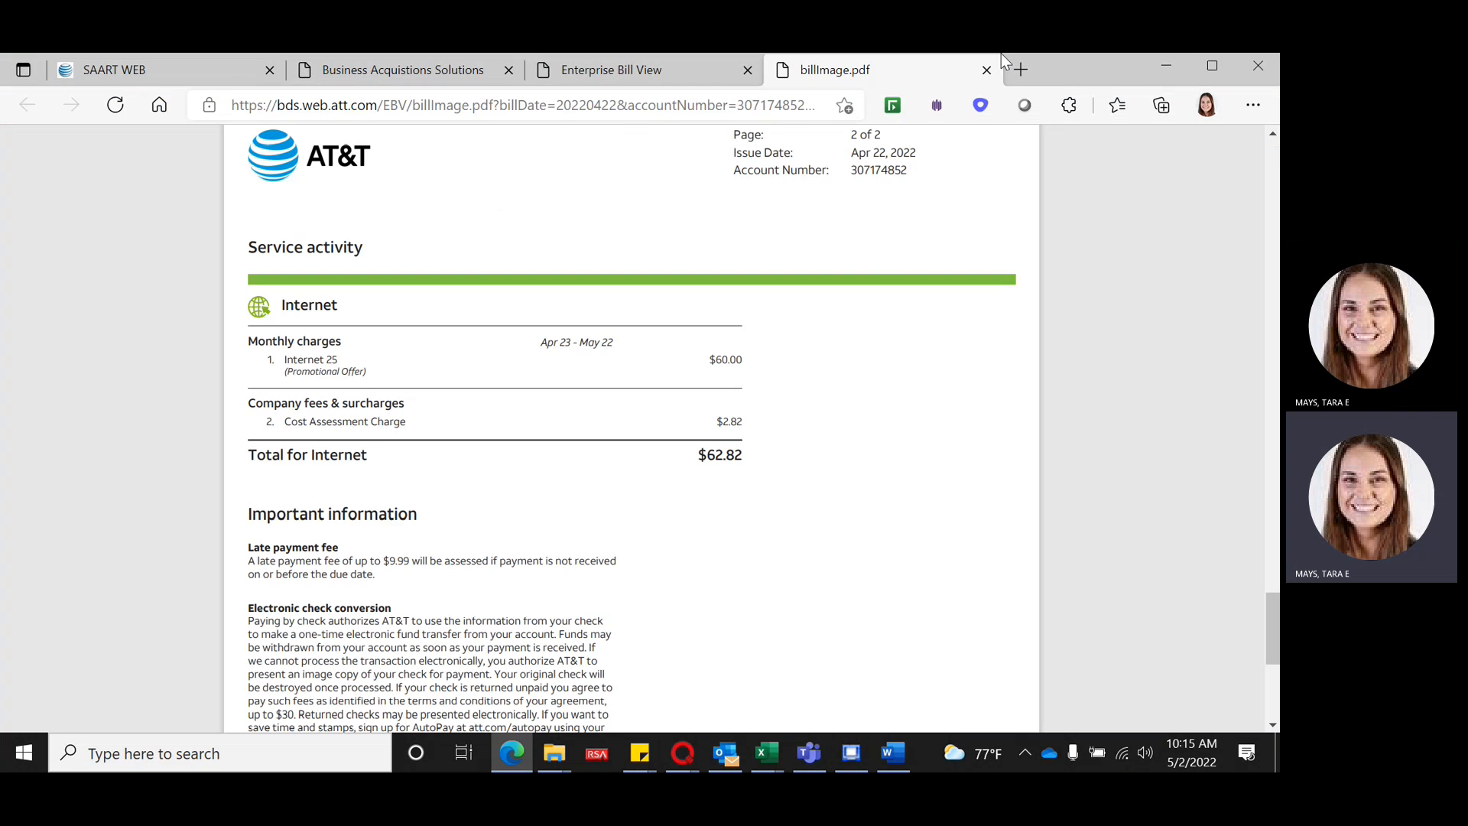
pyautogui.click(1020, 68)
pyautogui.click(504, 142)
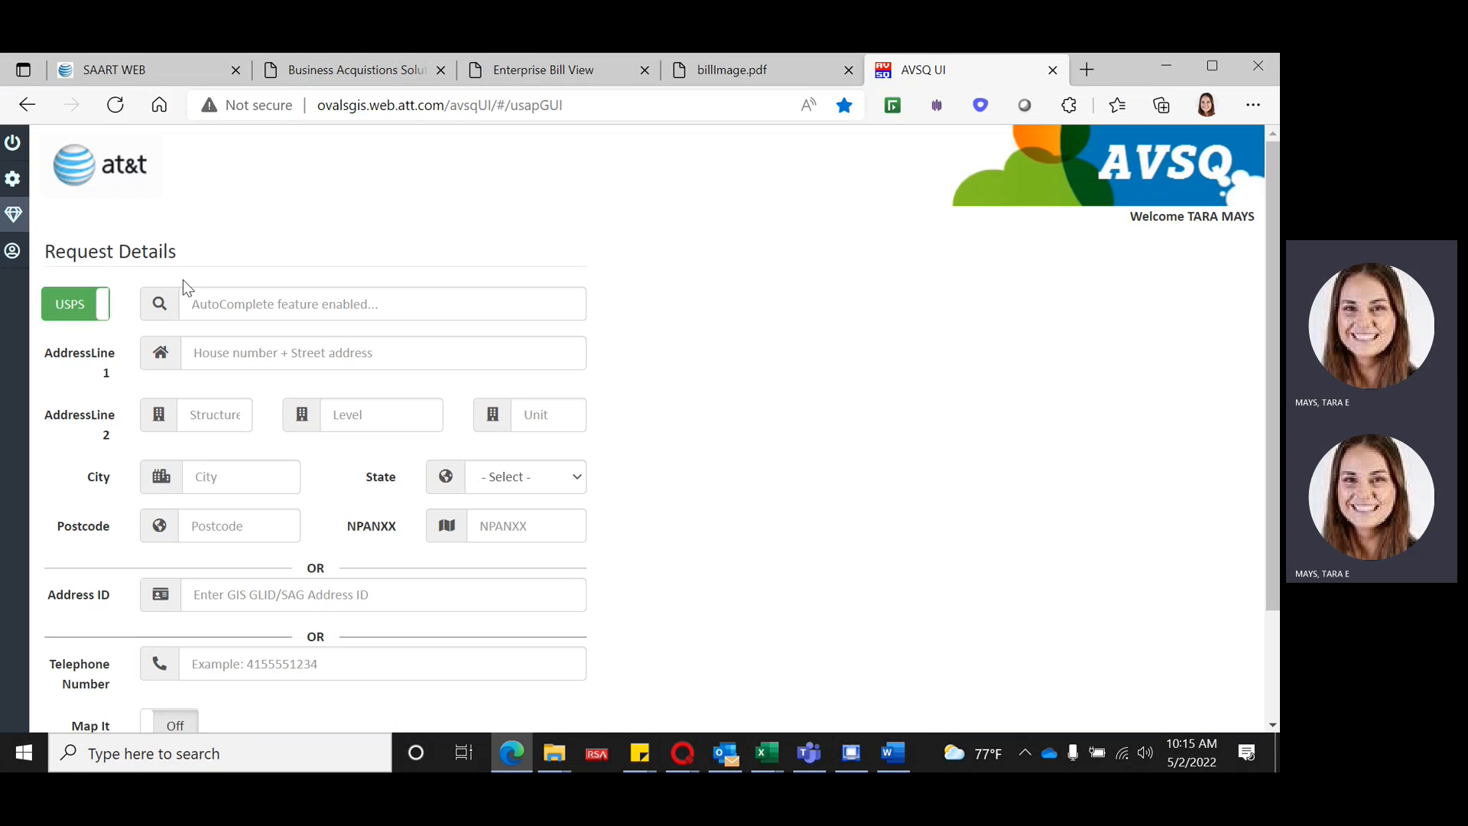
# Step: Enter the service address in AVSQ AutoComplete, trim the extra text, and pick the suggestion
pyautogui.click(231, 295)
pyautogui.hotkey('ctrl', 'v')
pyautogui.moveTo(501, 304); pyautogui.dragTo(298, 304)
pyautogui.press('BackSpace')
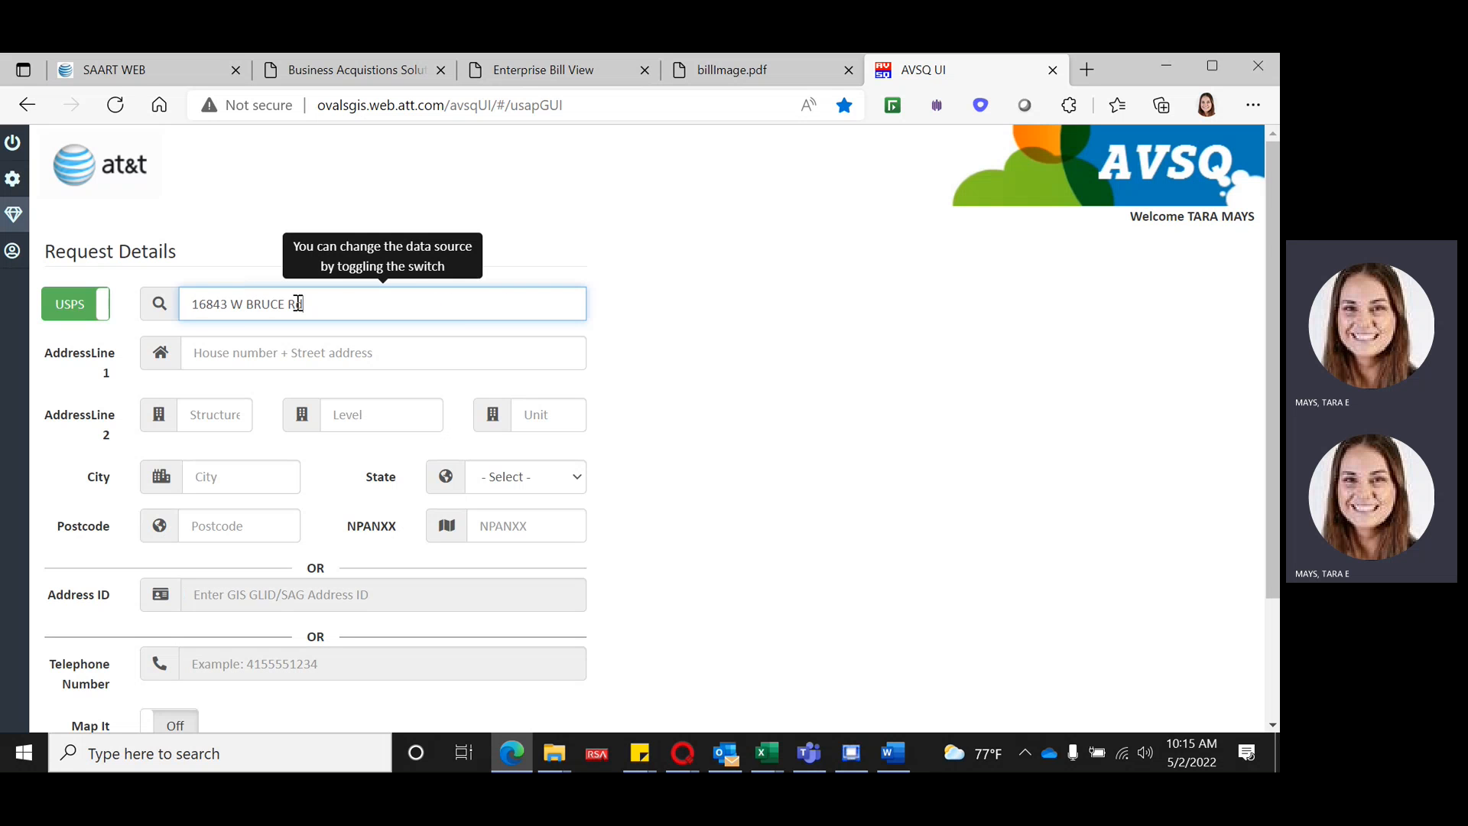
pyautogui.click(294, 329)
# Step: Qualify the address and select the FTTP-GPON 1010 Mbps result in the Summary
pyautogui.scroll(-2, 217, 442)
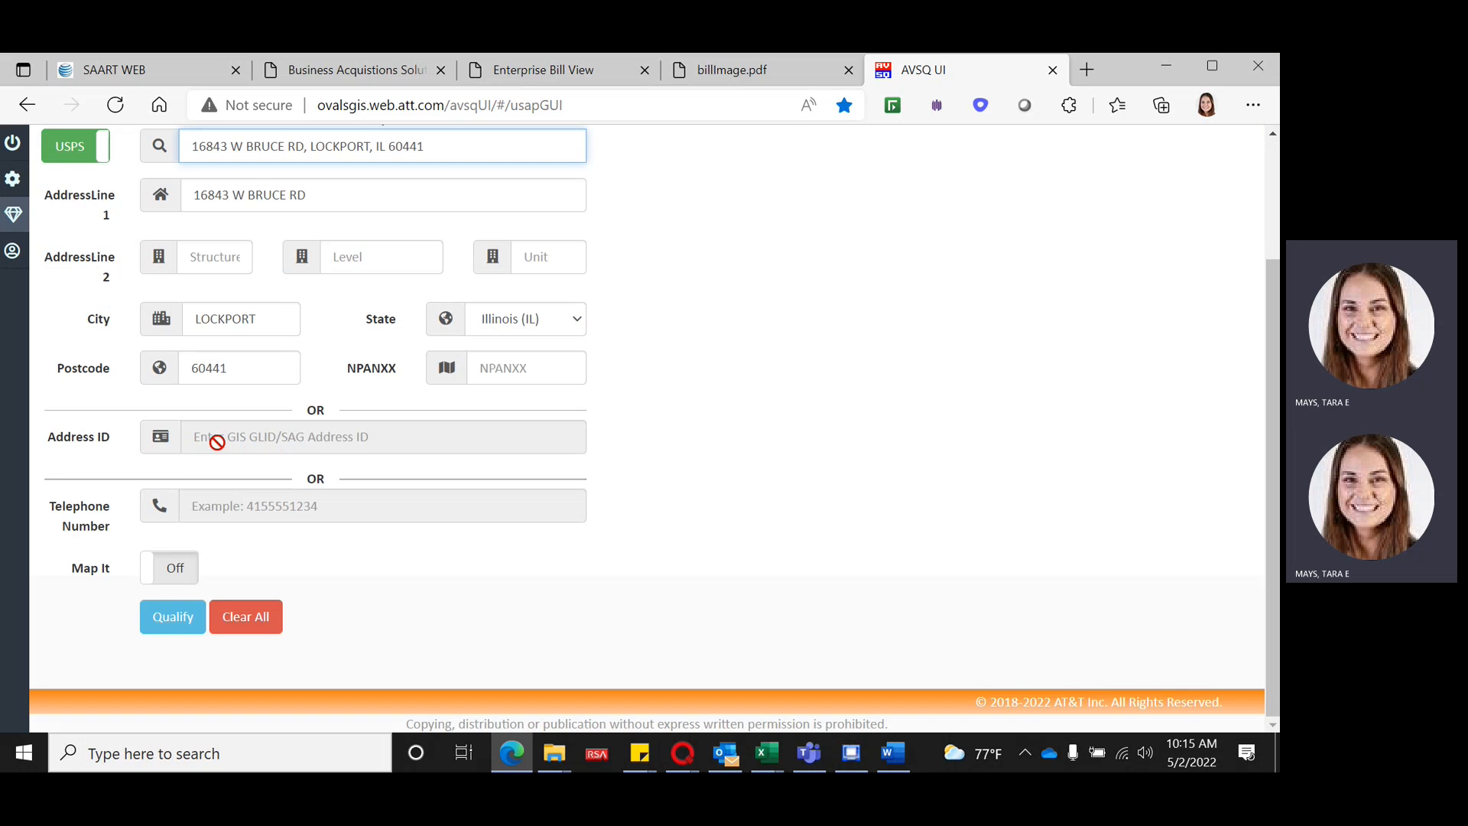
pyautogui.click(181, 632)
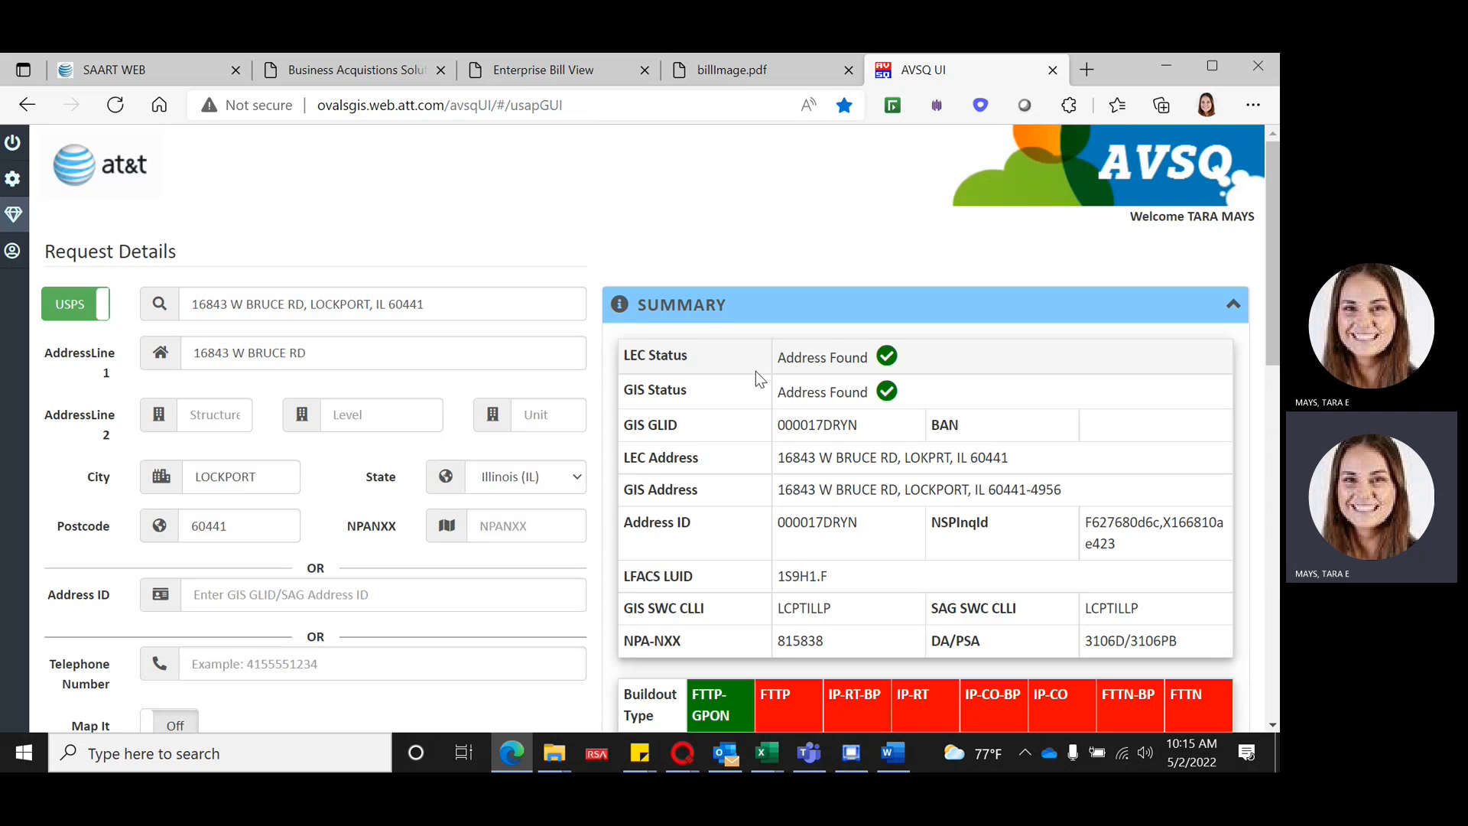
pyautogui.scroll(-2, 759, 380)
pyautogui.doubleClick(701, 558)
pyautogui.tripleClick(702, 558)
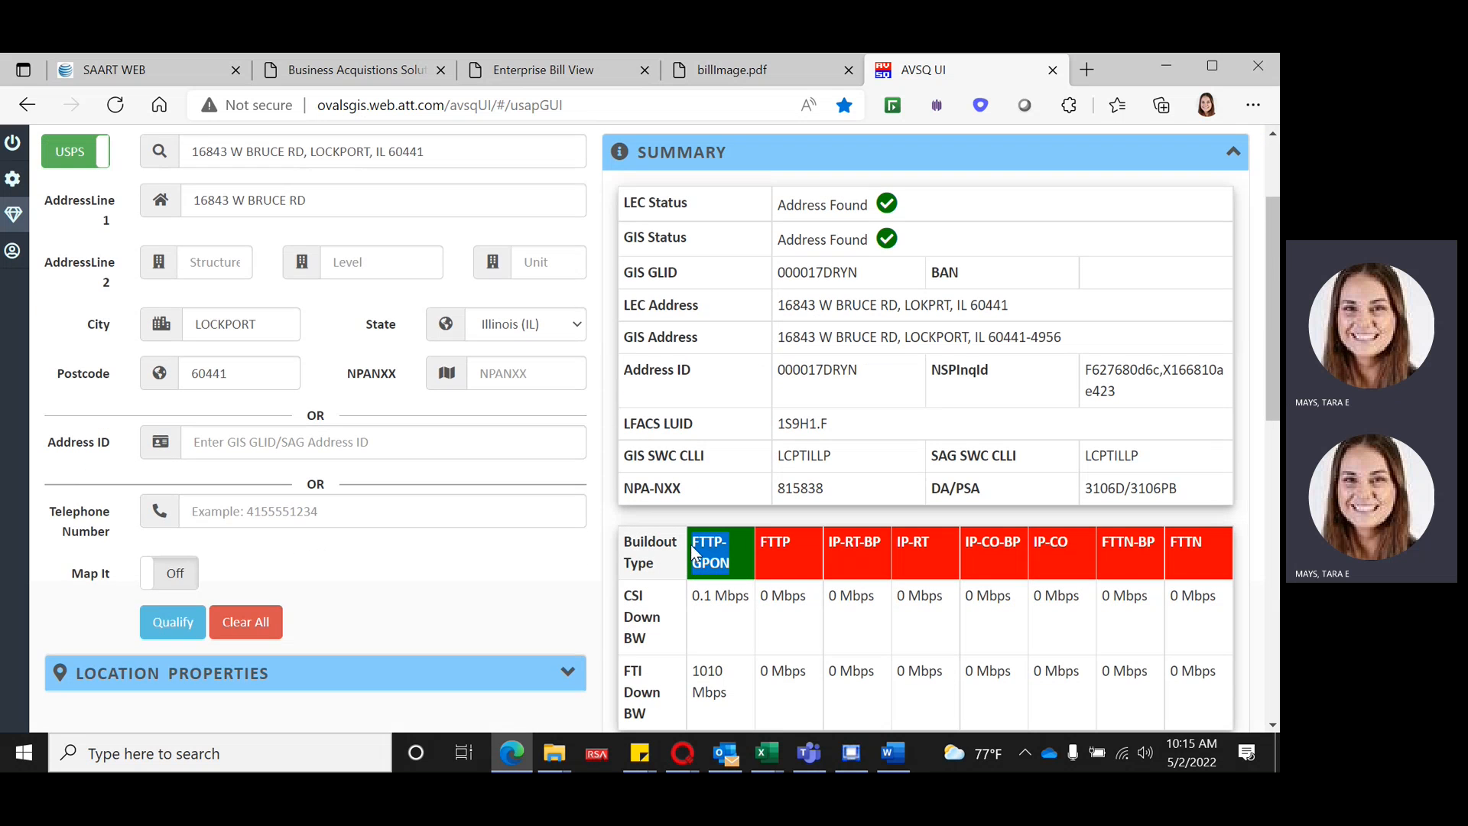
# Step: Return to the CRM record, then open the Teams meeting's more actions to stop recording
pyautogui.click(851, 753)
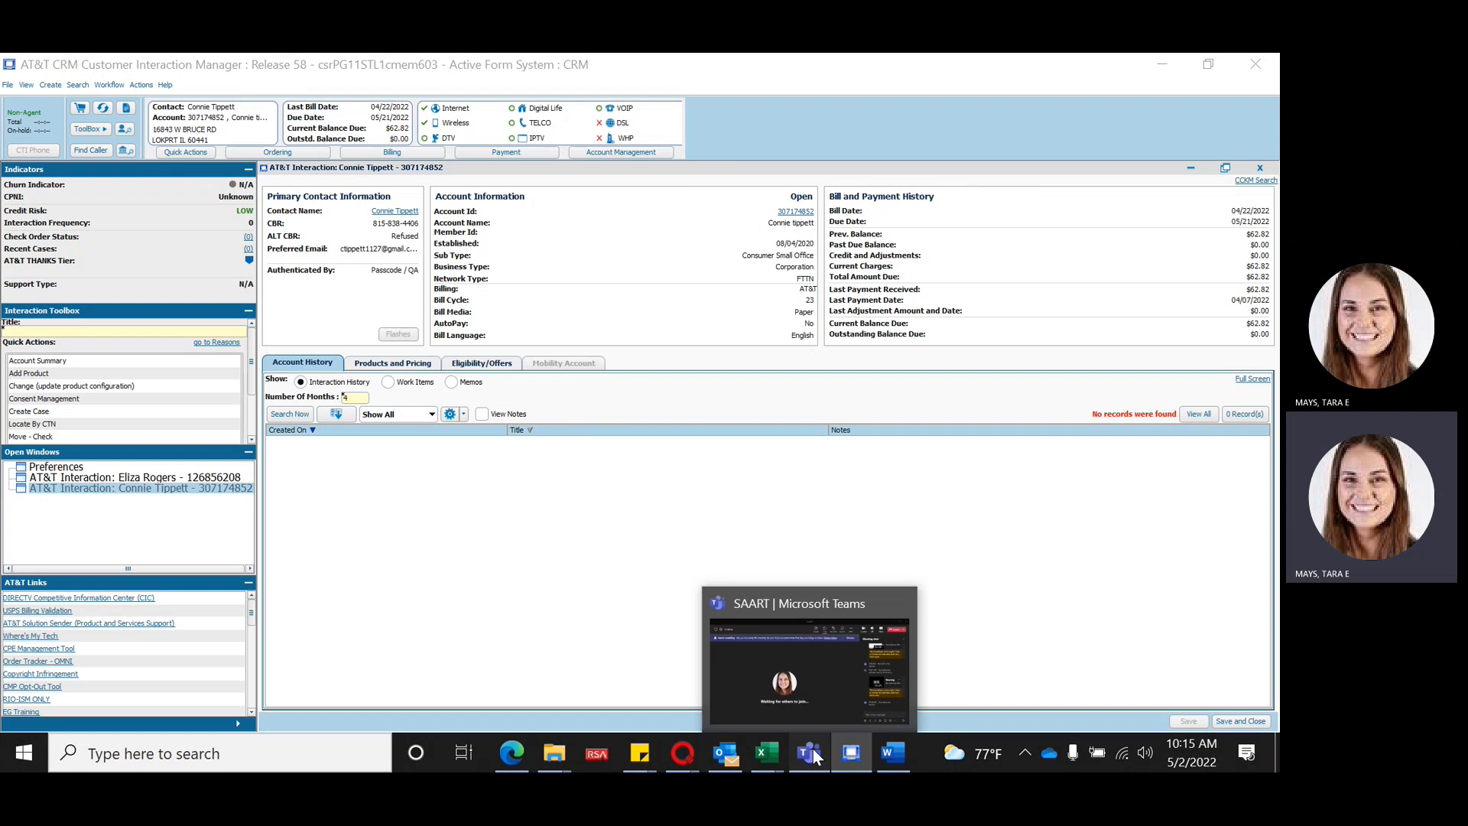
pyautogui.click(807, 658)
pyautogui.click(897, 125)
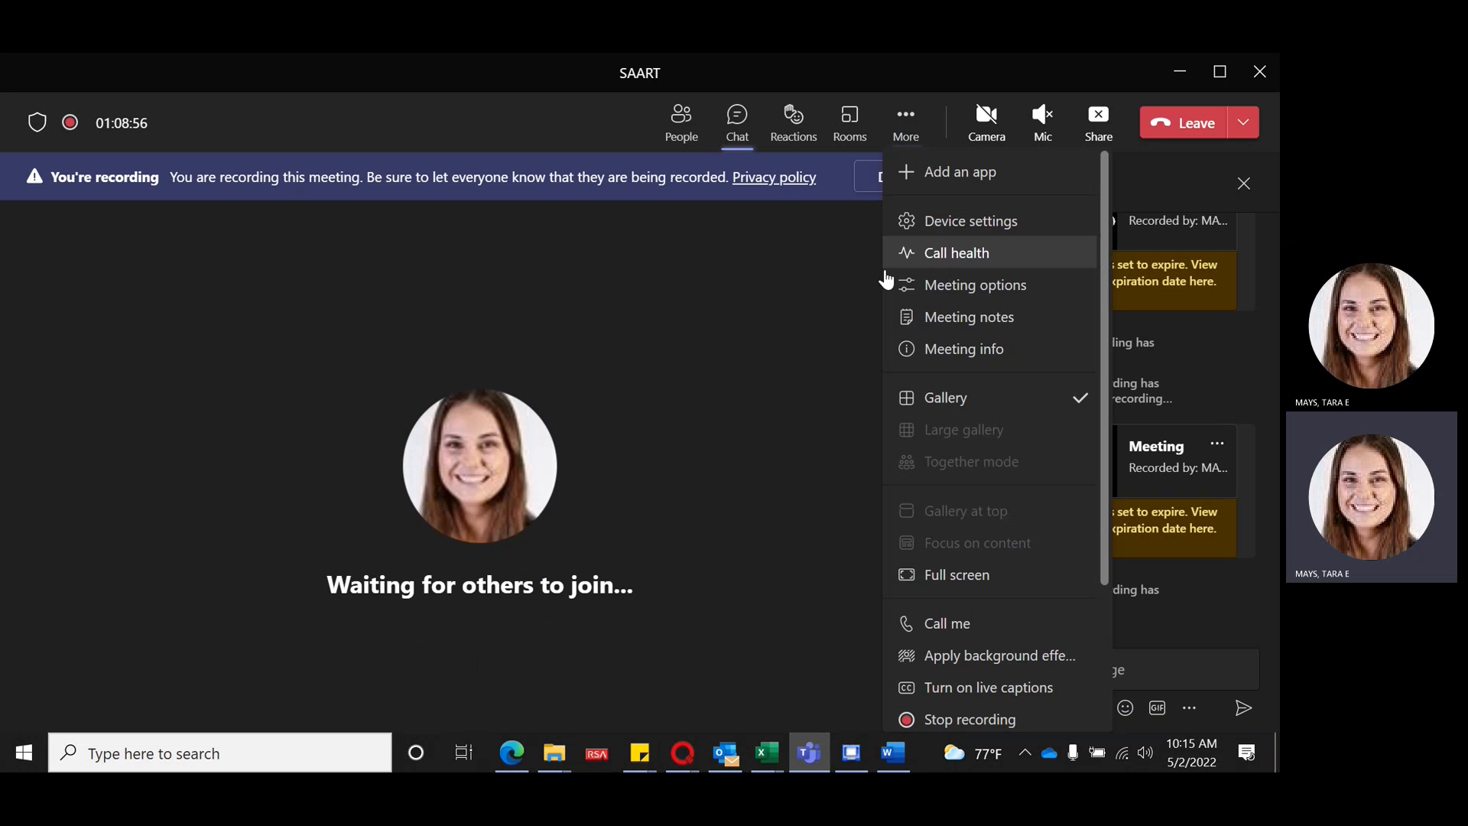